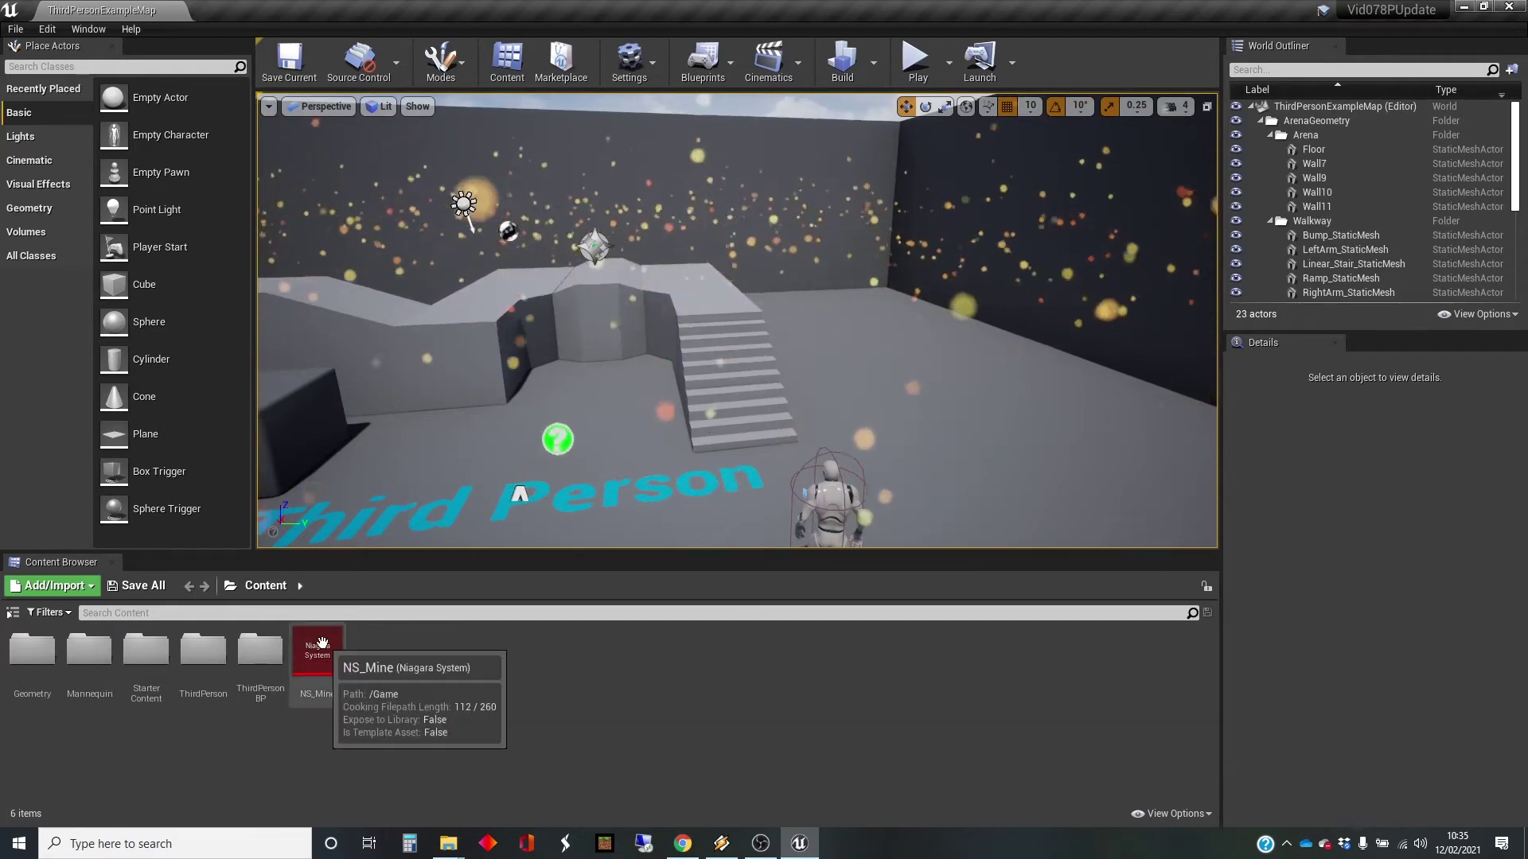
- Open the NS_Mine Niagara system in a maximized editor window and examine its particles in the preview
double_click(318, 651)
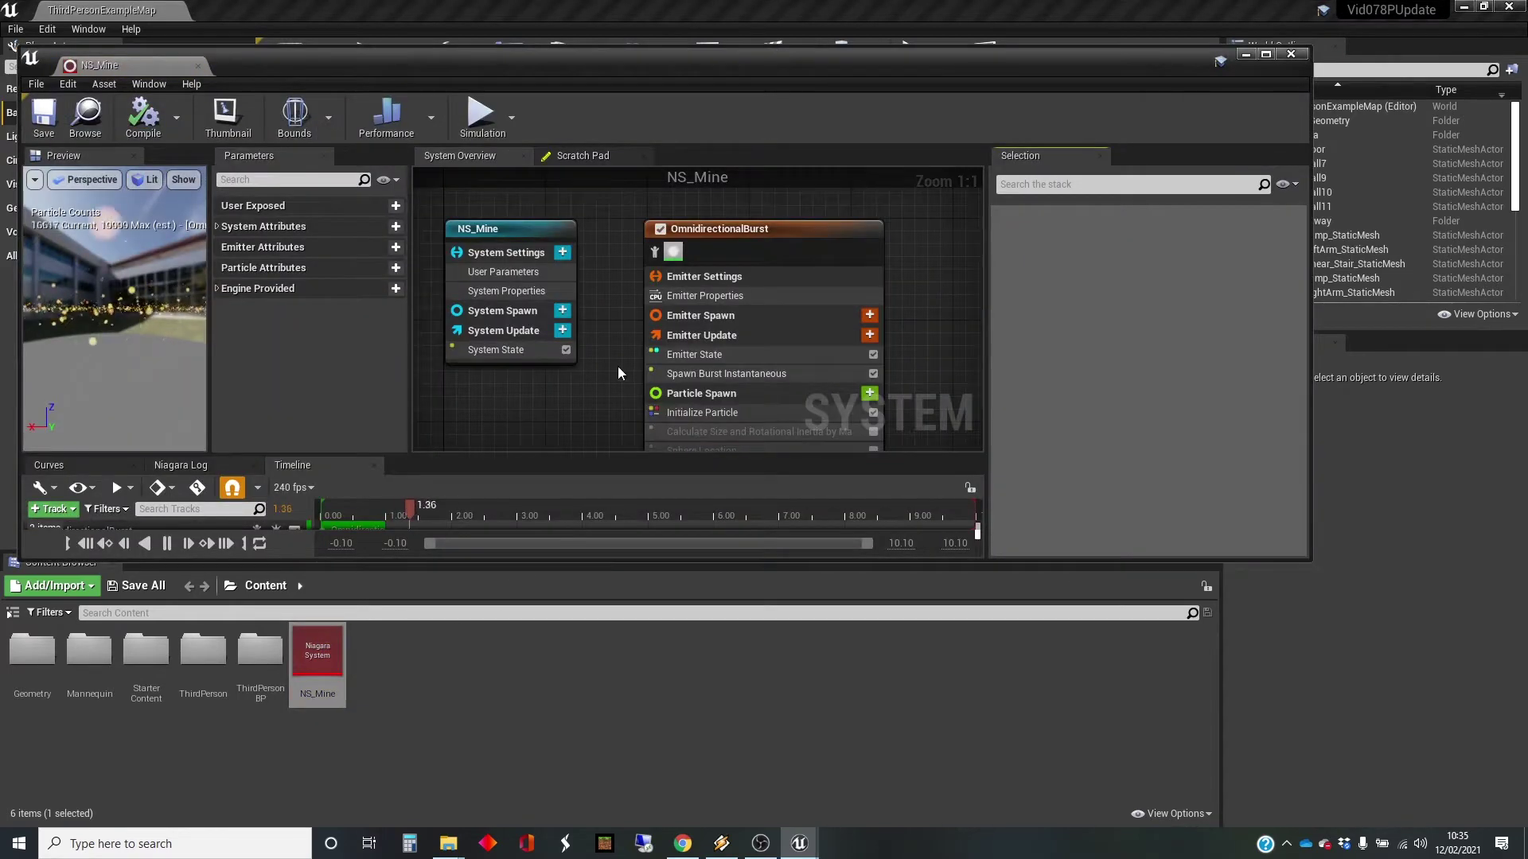
click(1265, 55)
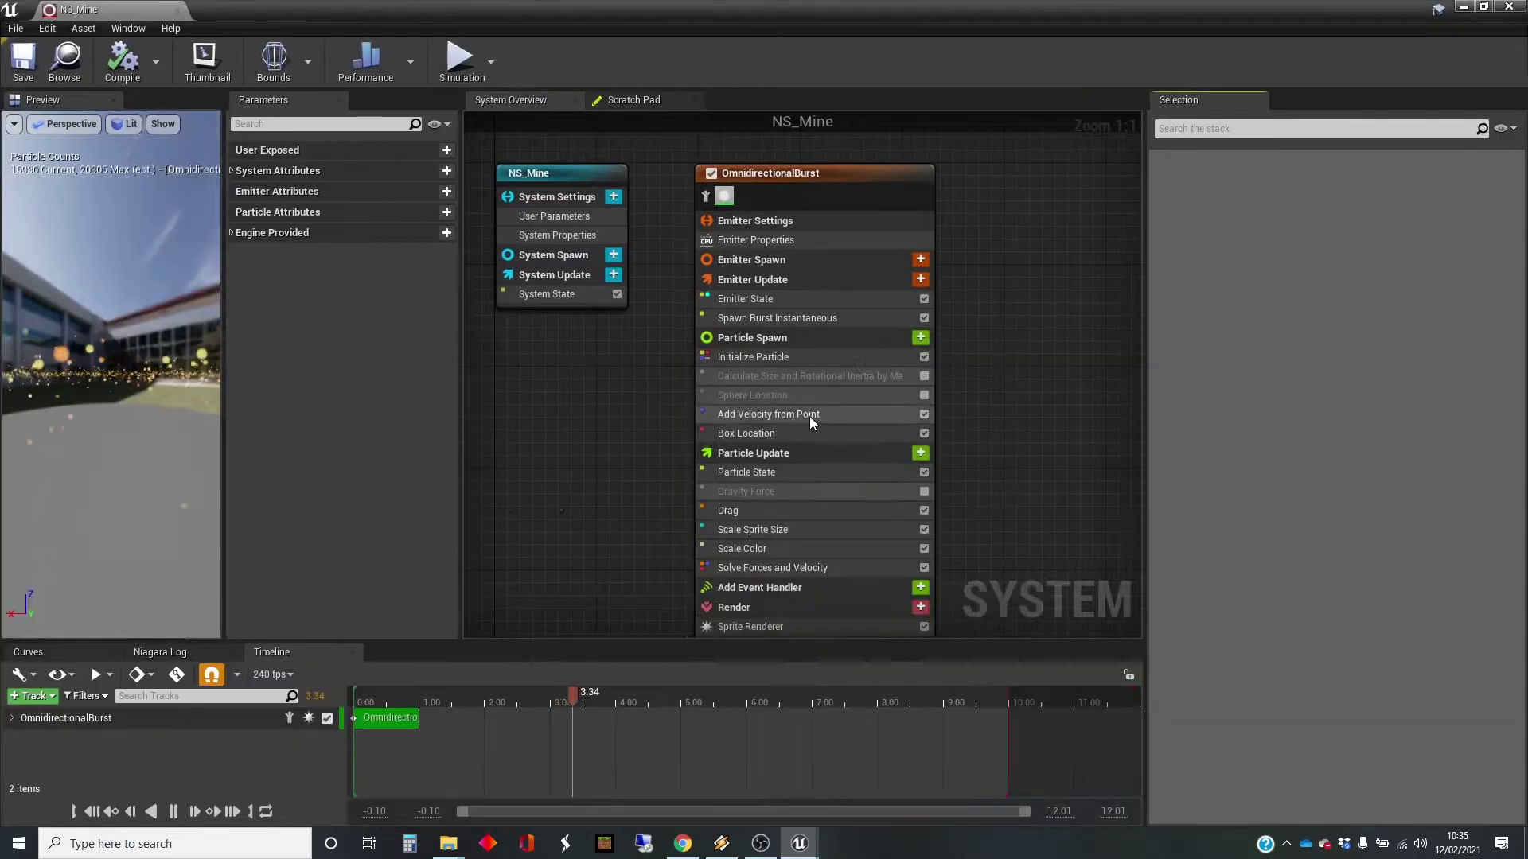
mouse_move(141, 378)
mouse_down()
mouse_move(112, 380)
mouse_move(141, 379)
mouse_up()
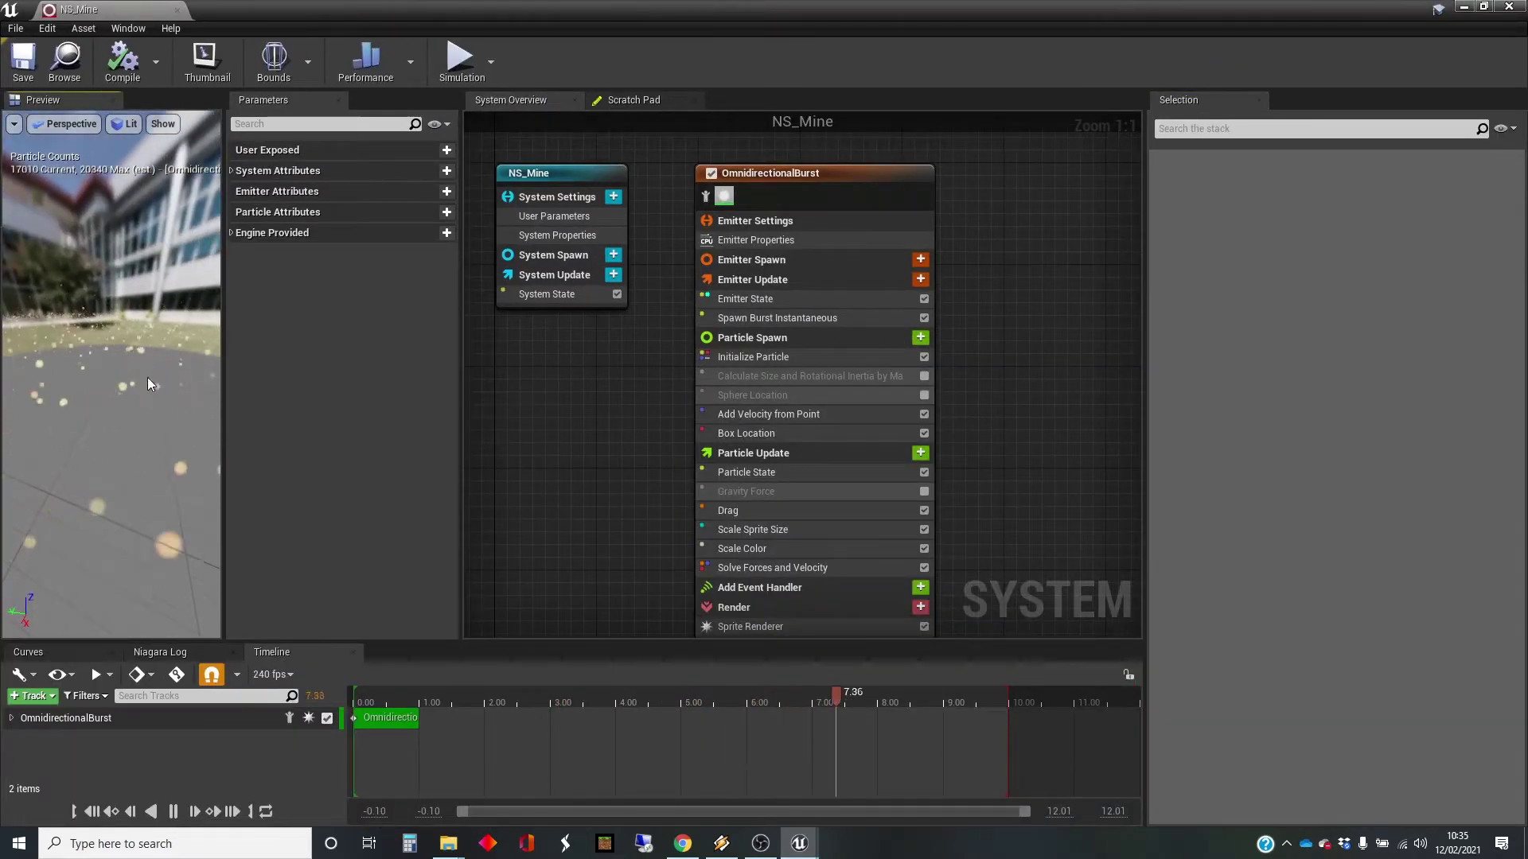
mouse_move(156, 401)
mouse_down()
mouse_move(191, 401)
mouse_move(155, 400)
mouse_move(157, 370)
mouse_move(155, 400)
mouse_up()
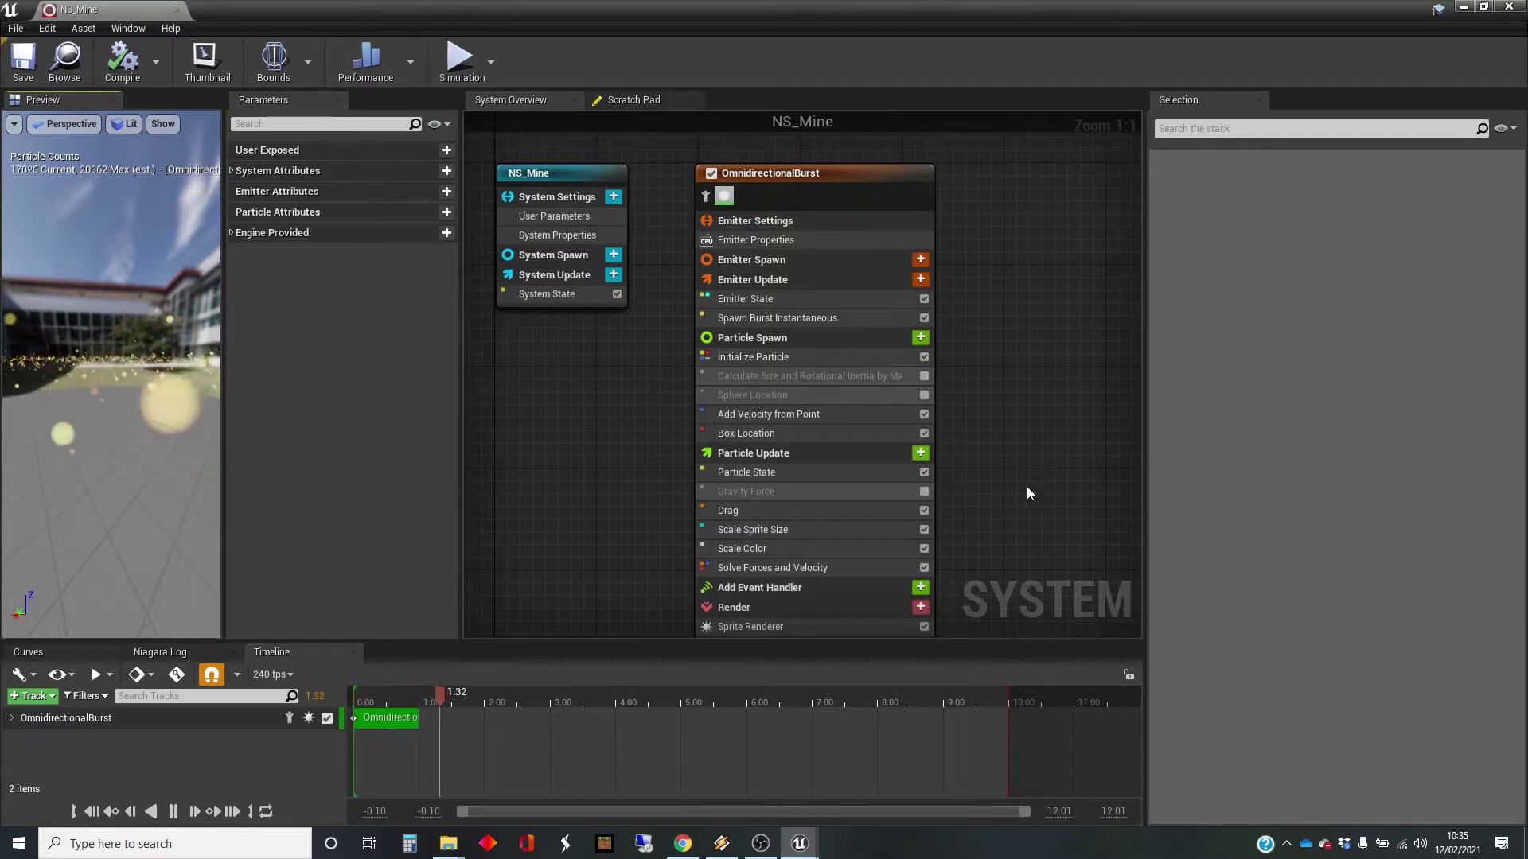
- Enable the Gravity Force module in the OmnidirectionalBurst emitter's Particle Update group and show its settings
mouse_move(752, 491)
mouse_down()
mouse_move(711, 503)
mouse_move(722, 489)
mouse_up()
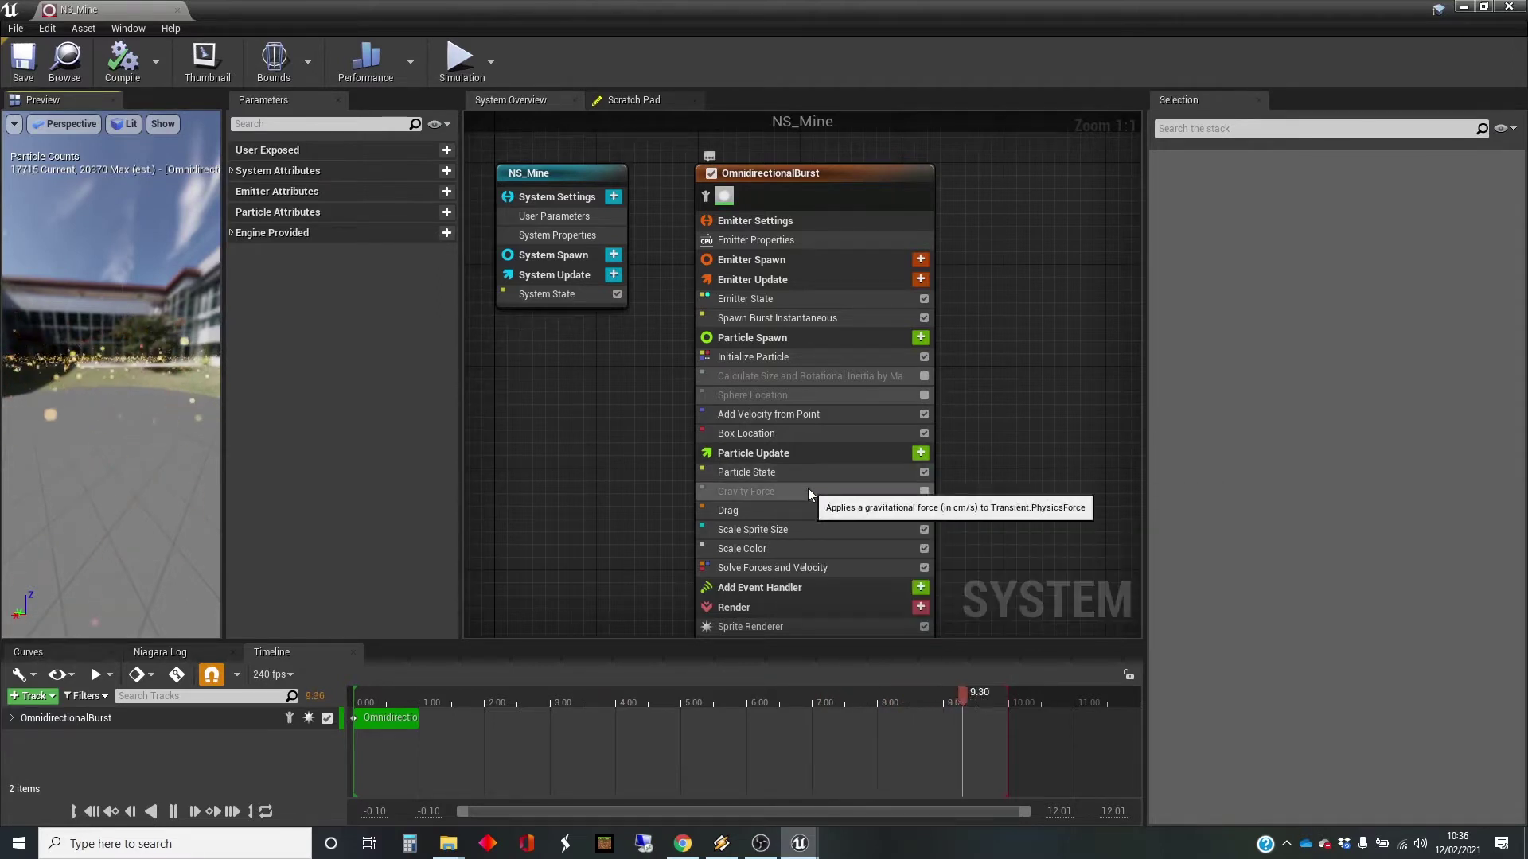
click(923, 494)
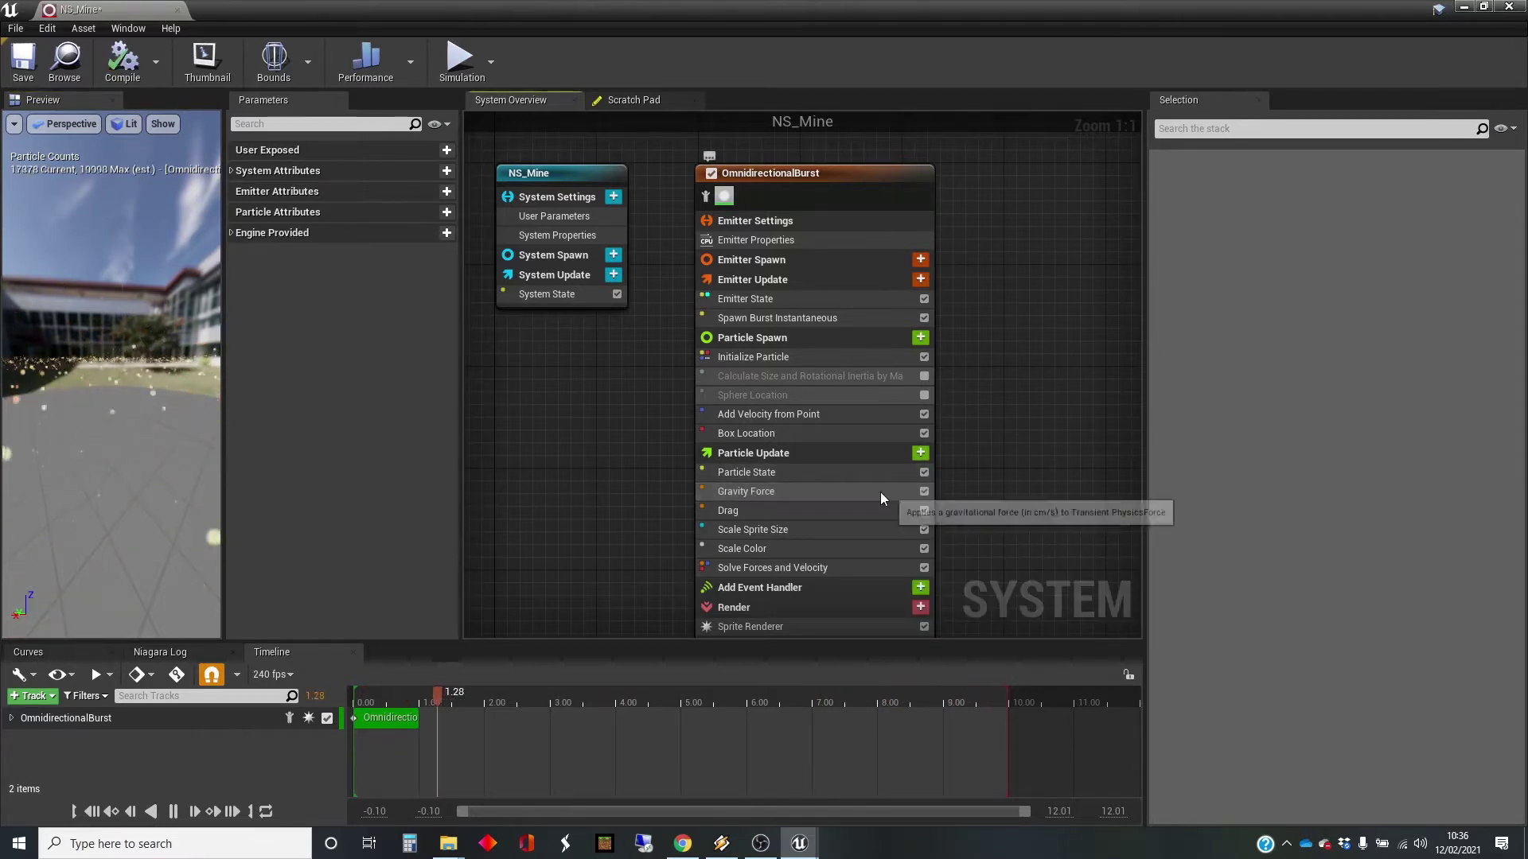
click(876, 491)
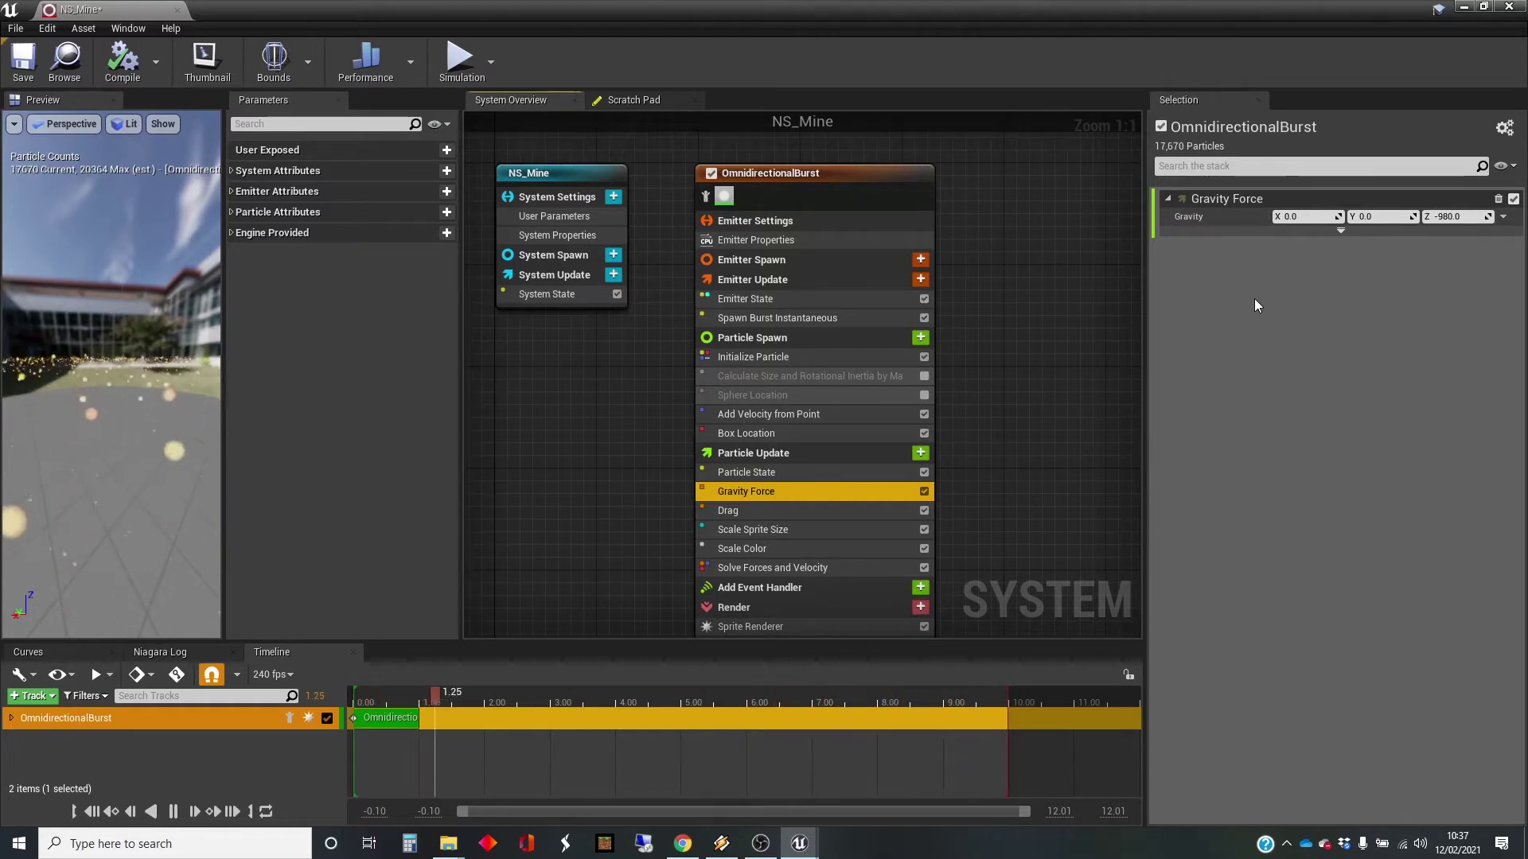
- Try a sideways gravity with X set to 1000 and Z to 0, and check the particles in the level
click(1307, 215)
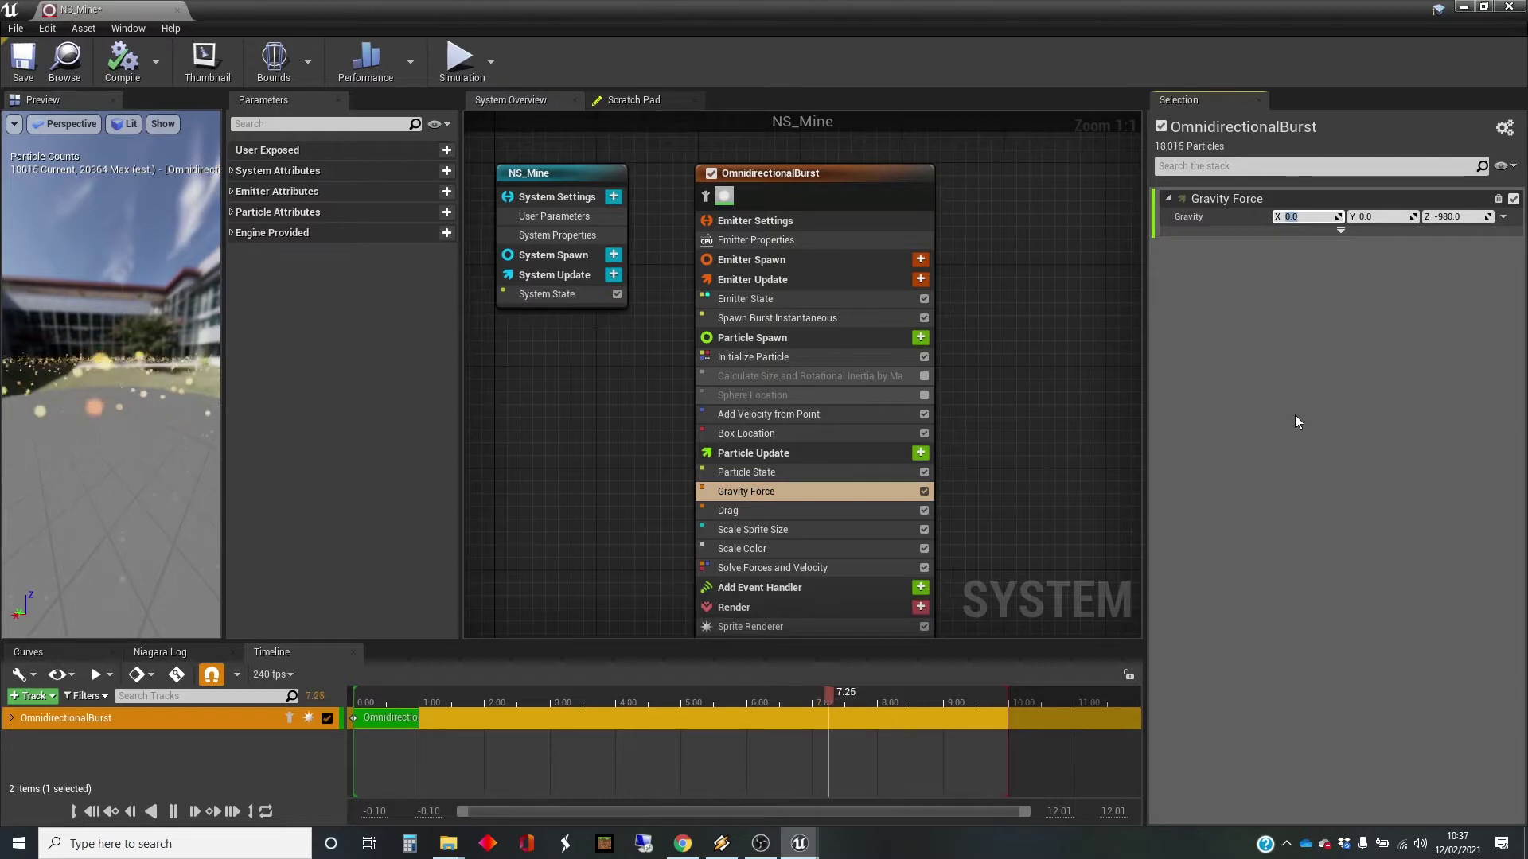
text(1000)
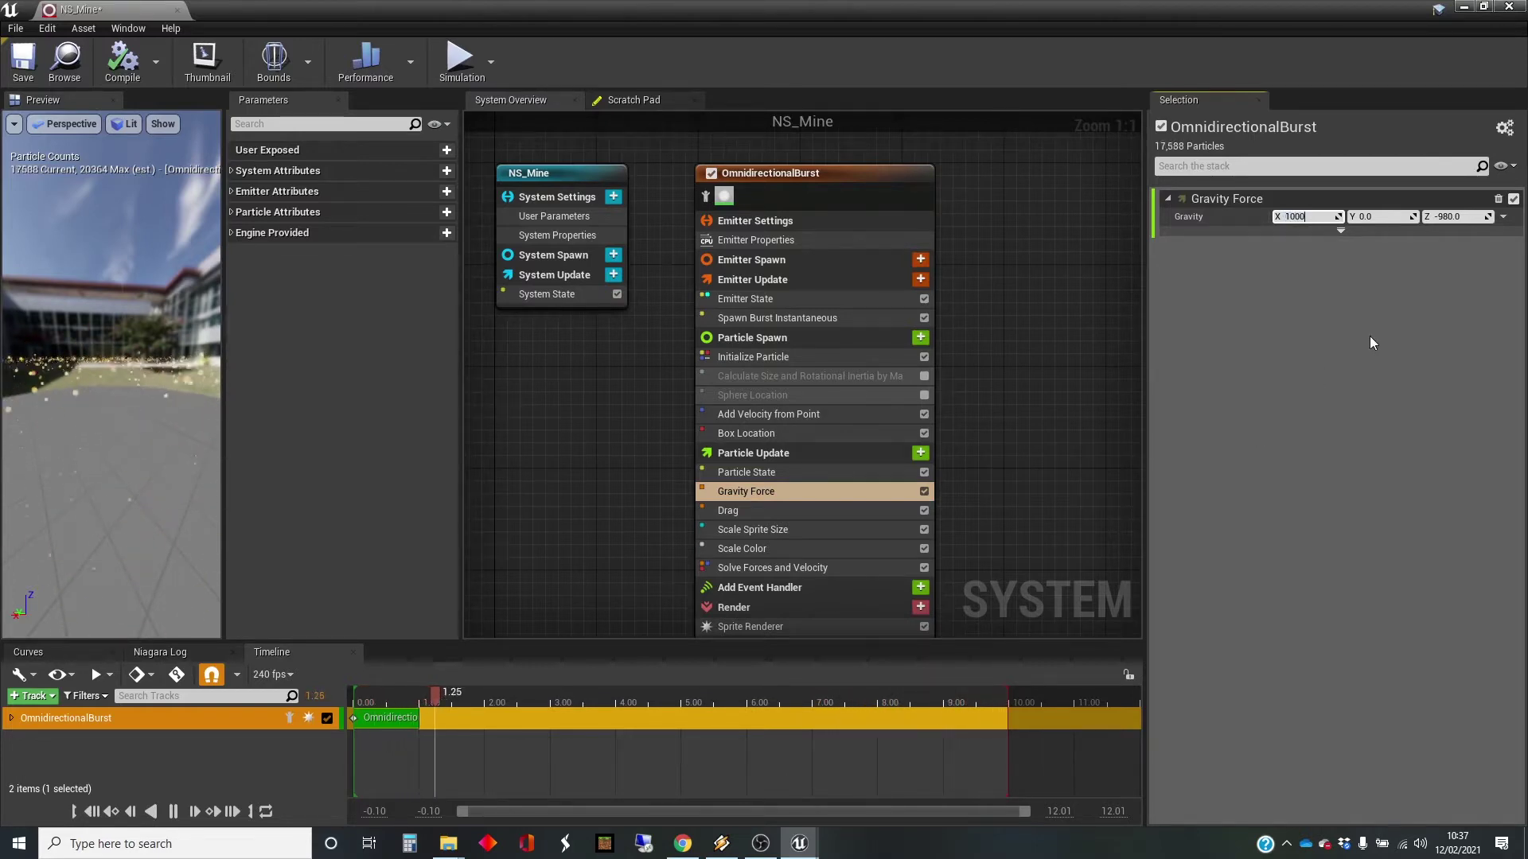
click(1446, 217)
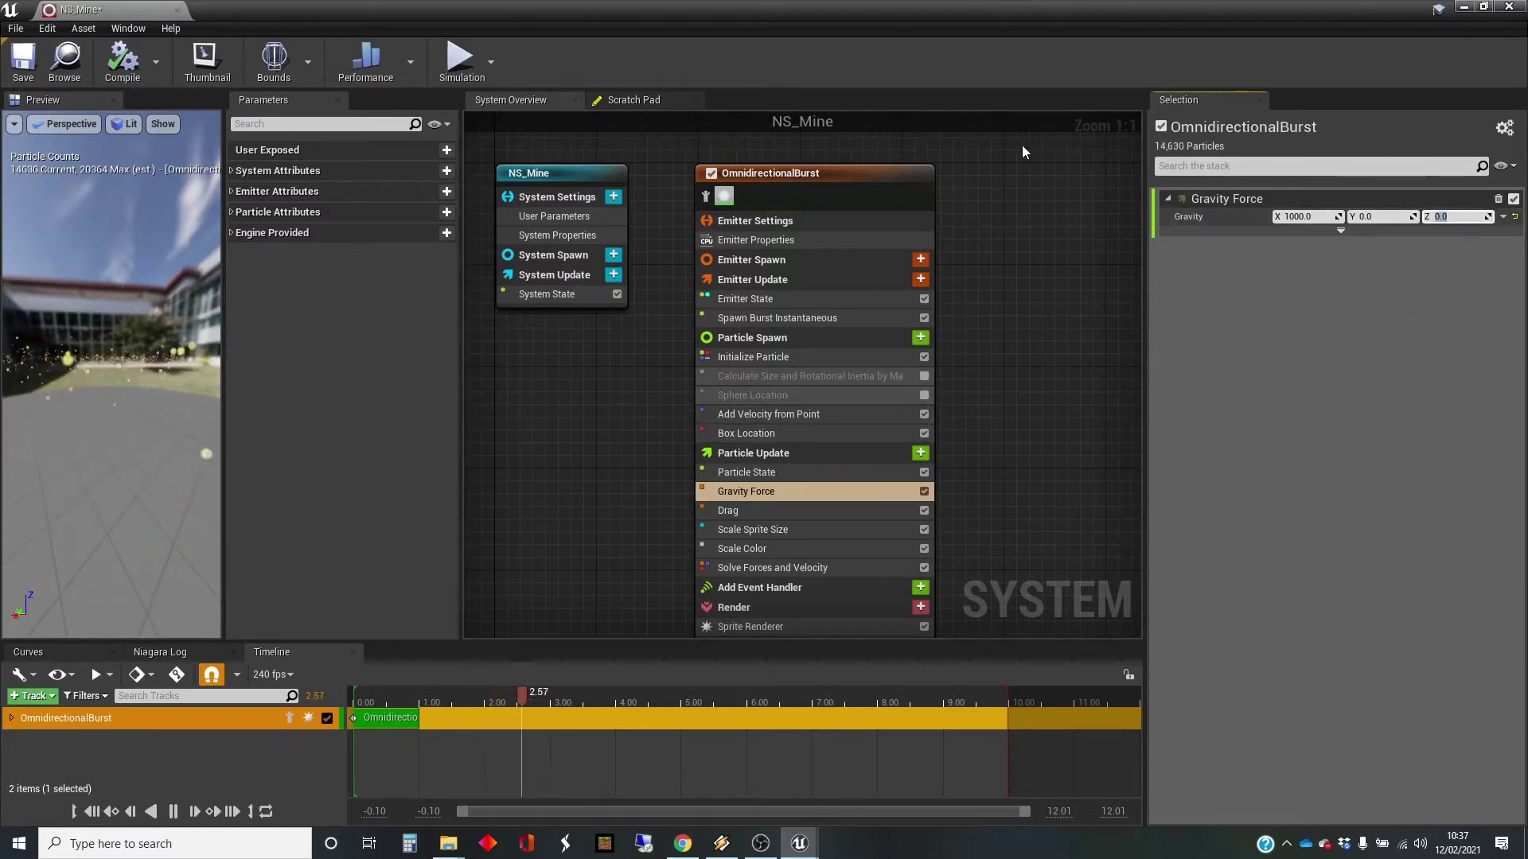
click(1464, 6)
right_drag(1053, 233, 1052, 233)
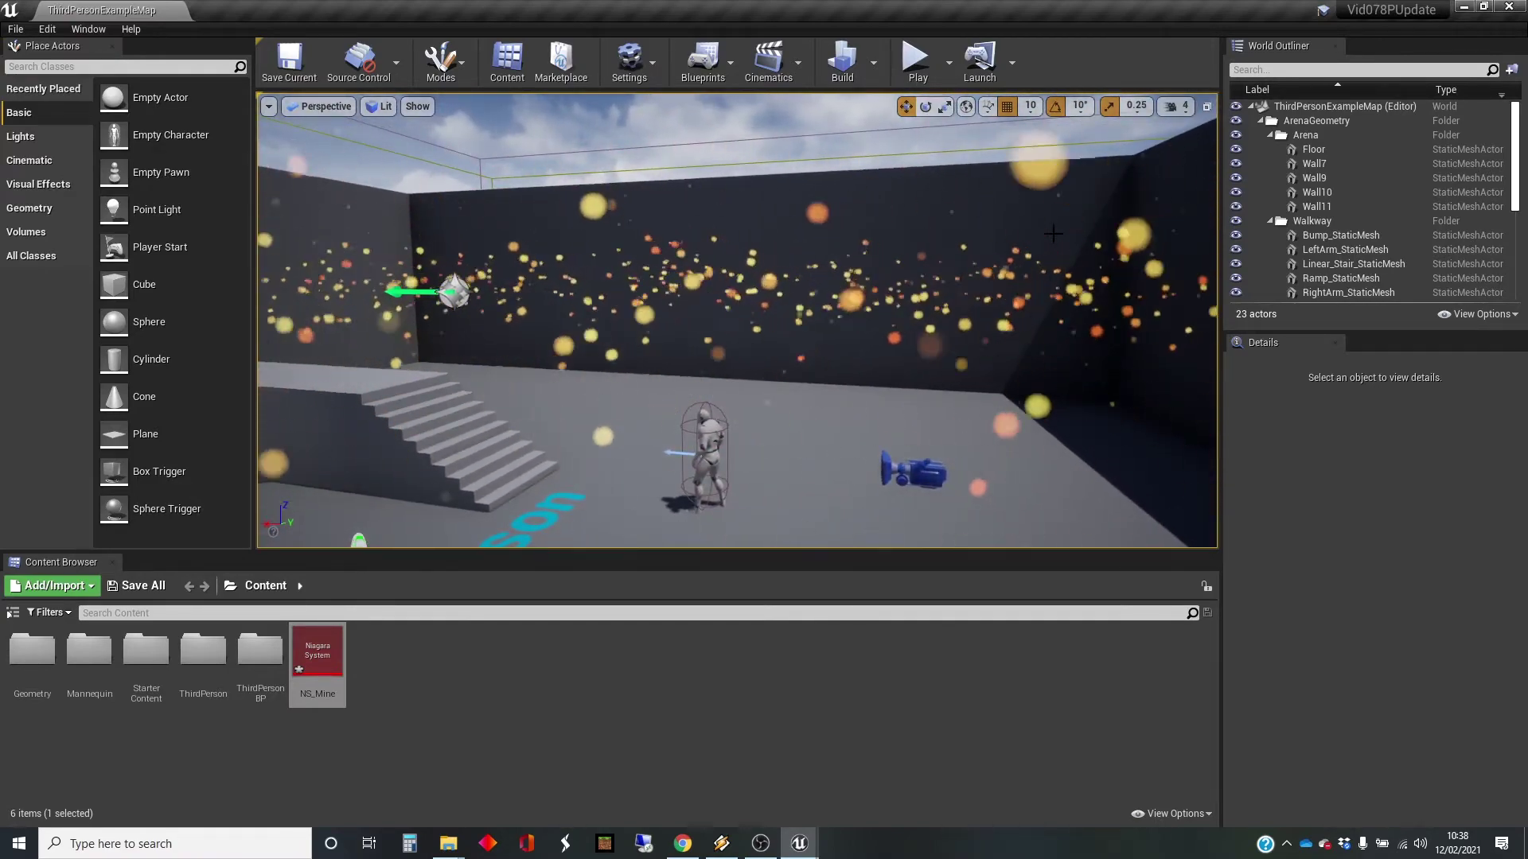
- Return to the NS_Mine system and reset the Gravity Force vector to its default
double_click(317, 653)
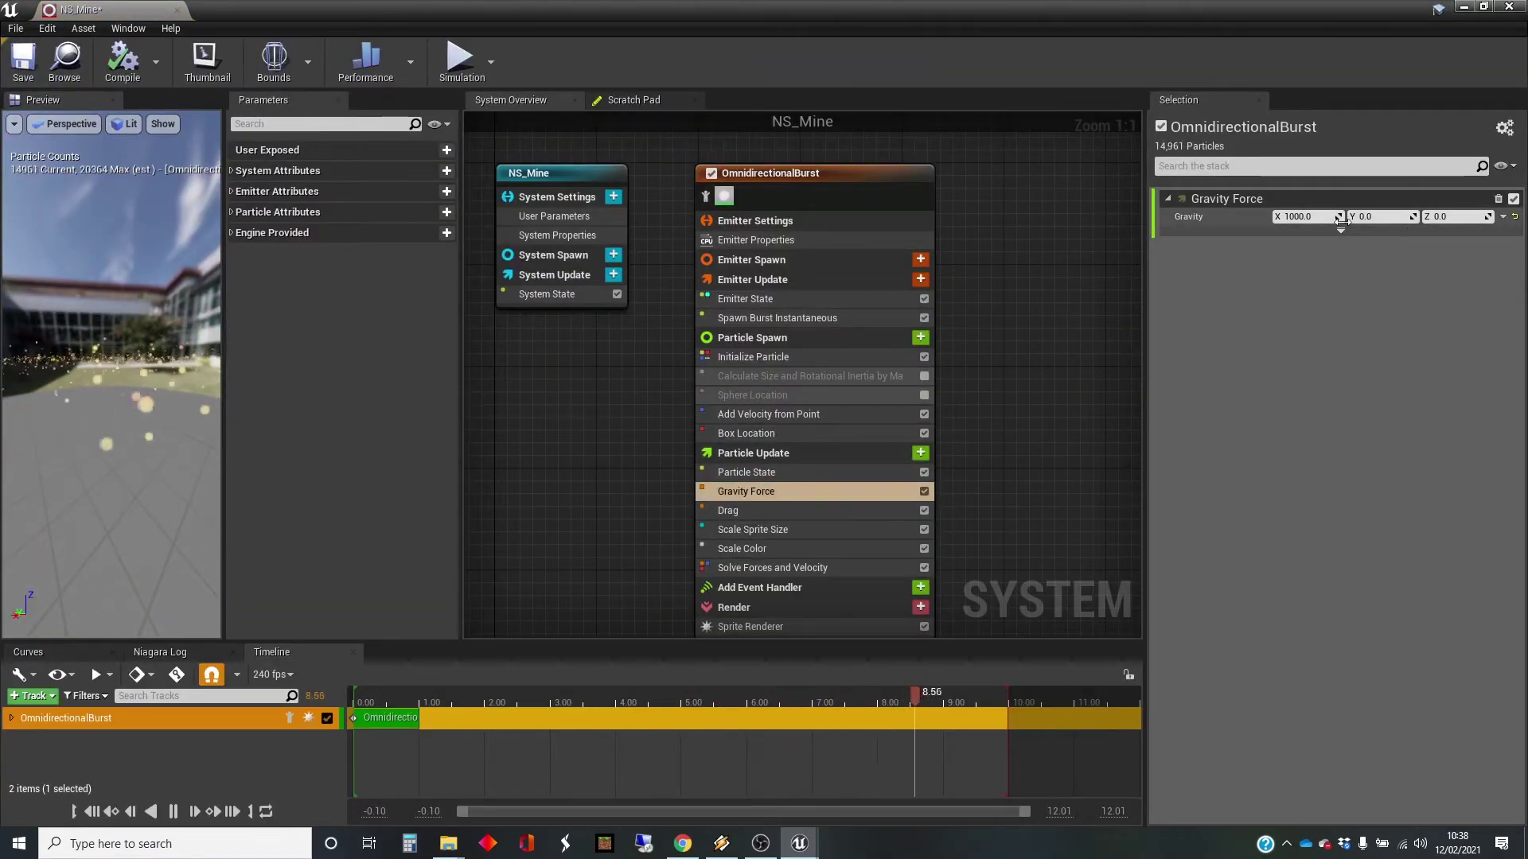
click(1309, 216)
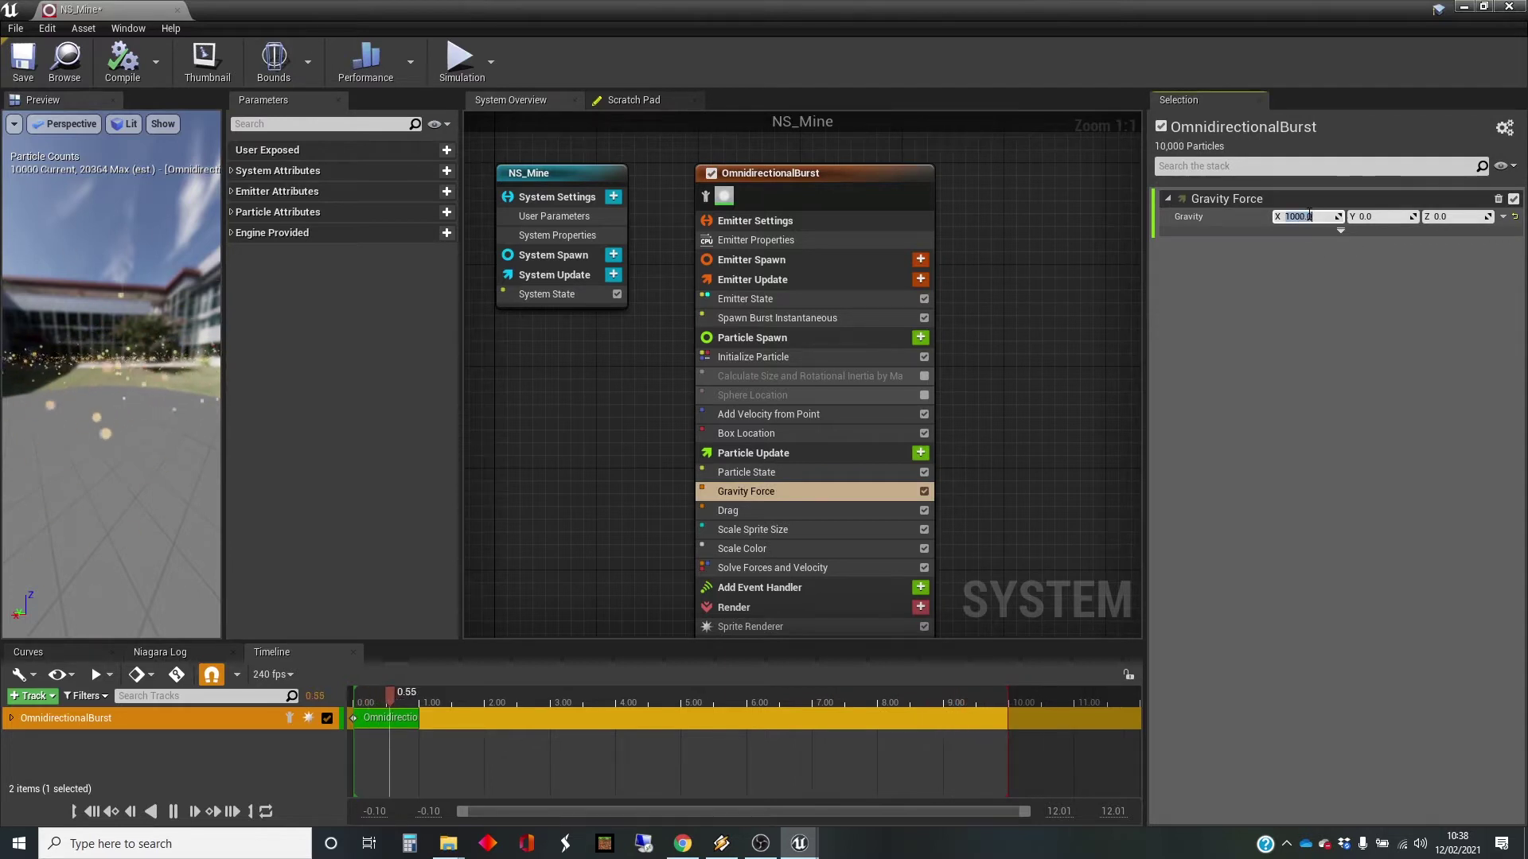
click(1514, 216)
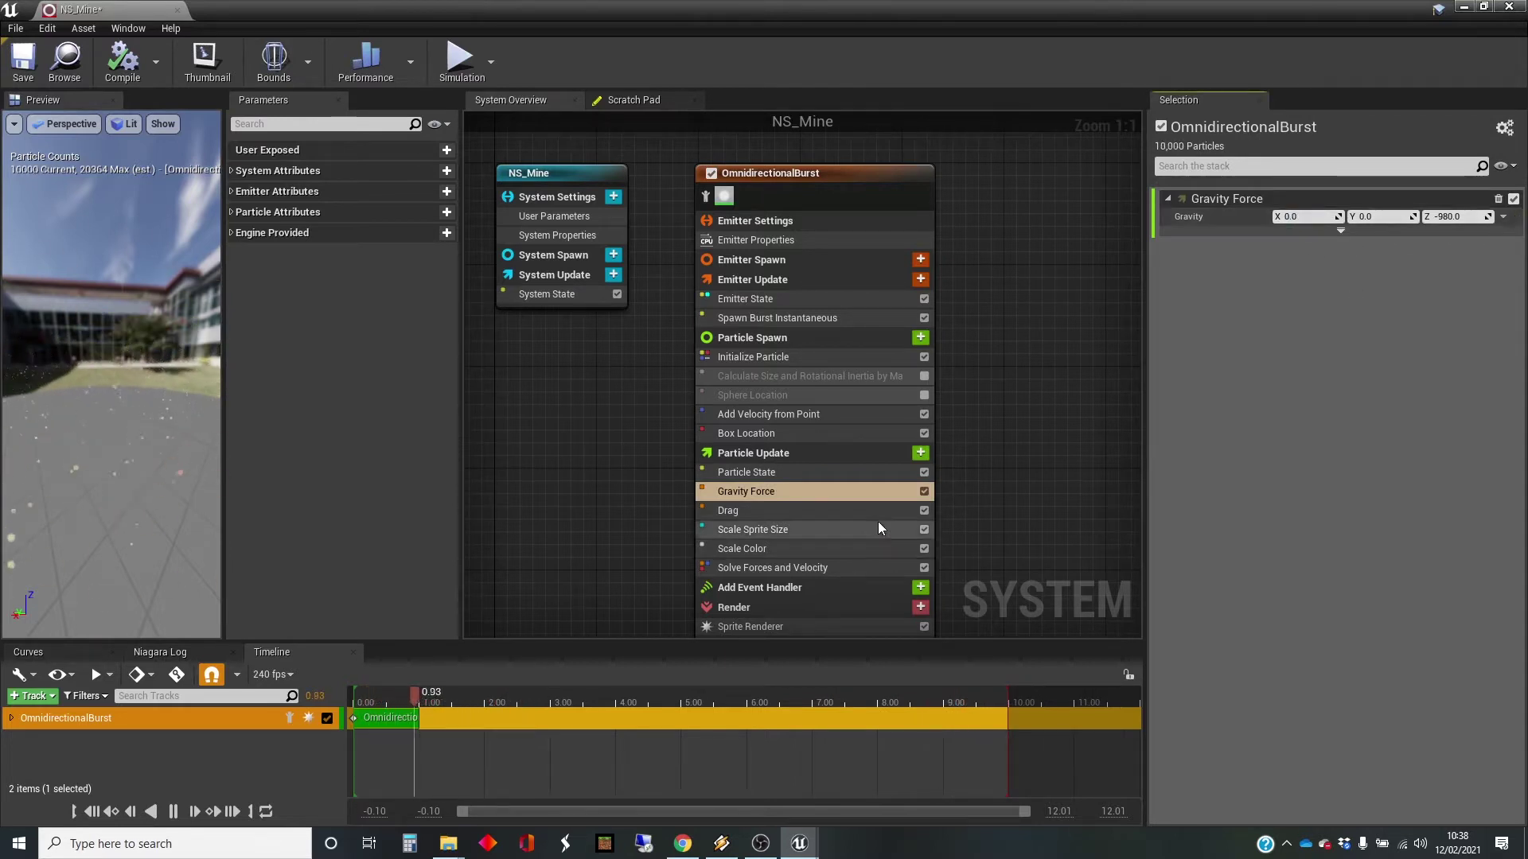
- Add an Acceleration Force module from the Forces category to the emitter's Particle Update group
click(920, 452)
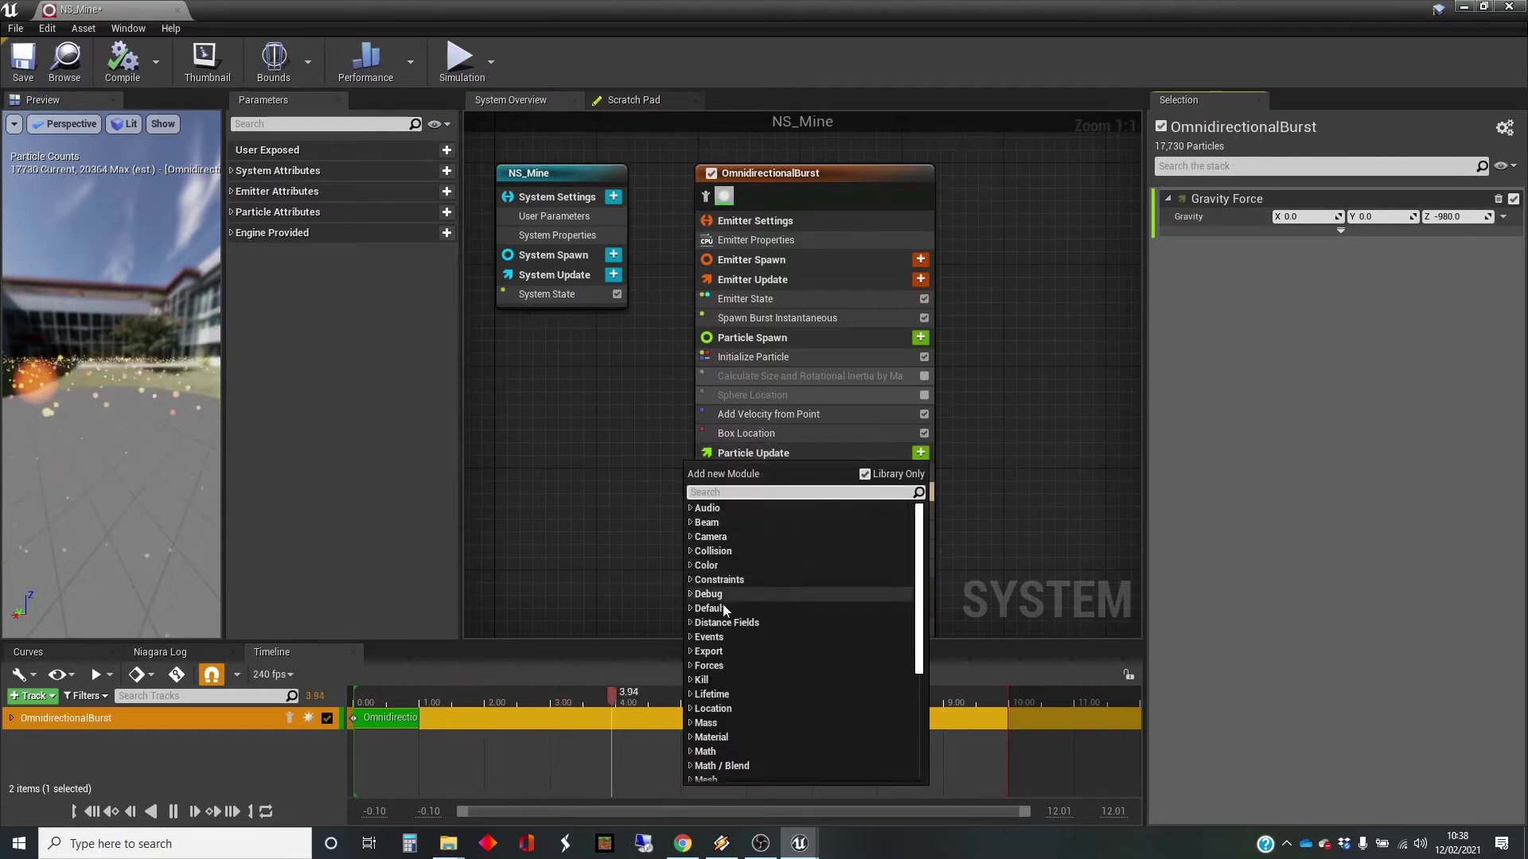
click(690, 665)
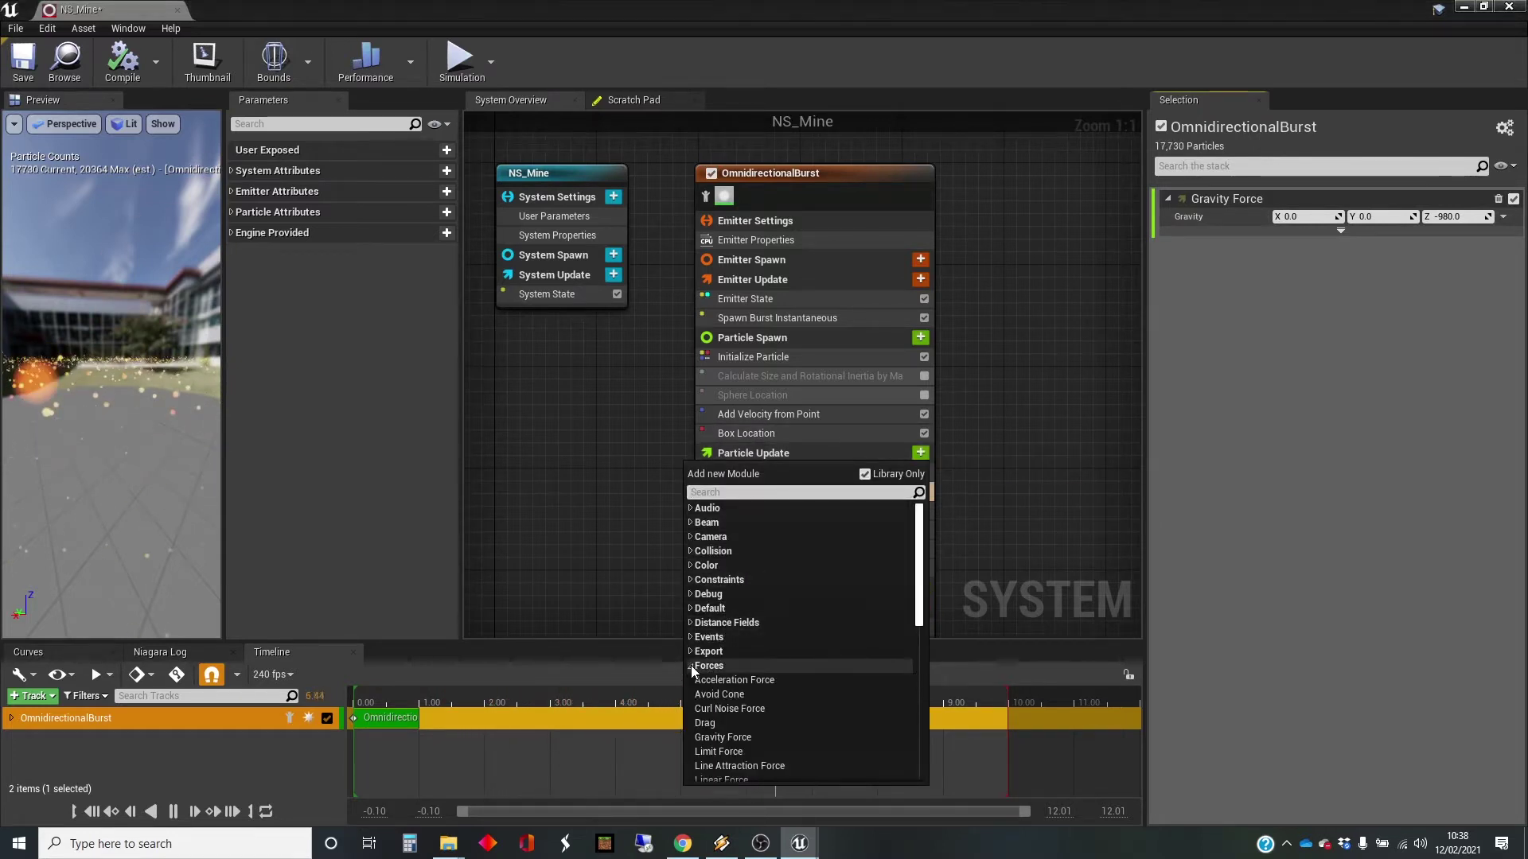
click(783, 680)
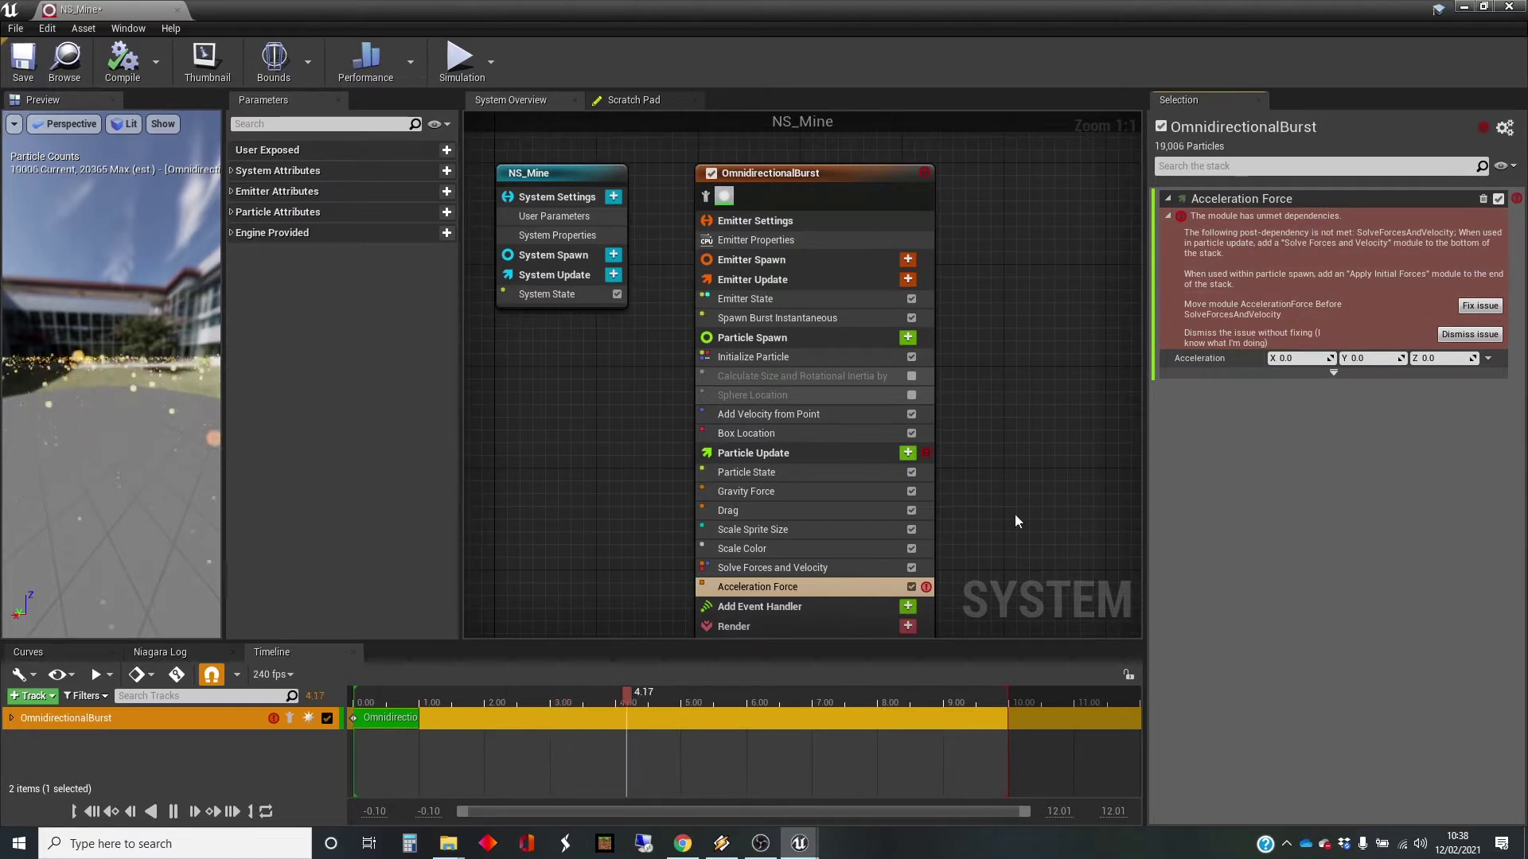
click(840, 585)
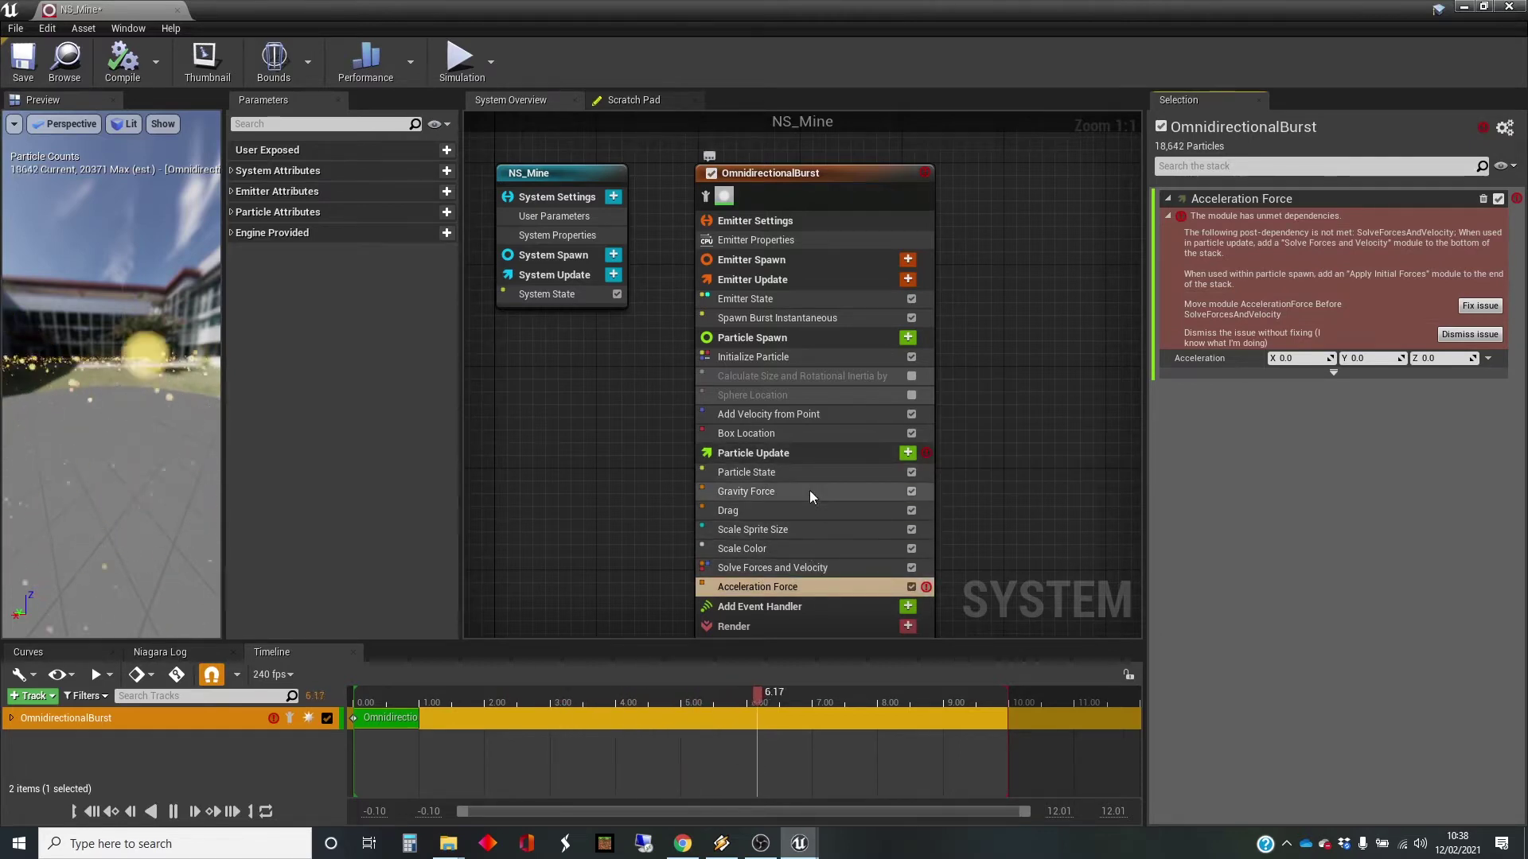
- Review the neighbouring update modules and apply the suggested fix that moves Acceleration Force before Solve Forces and Velocity
click(847, 570)
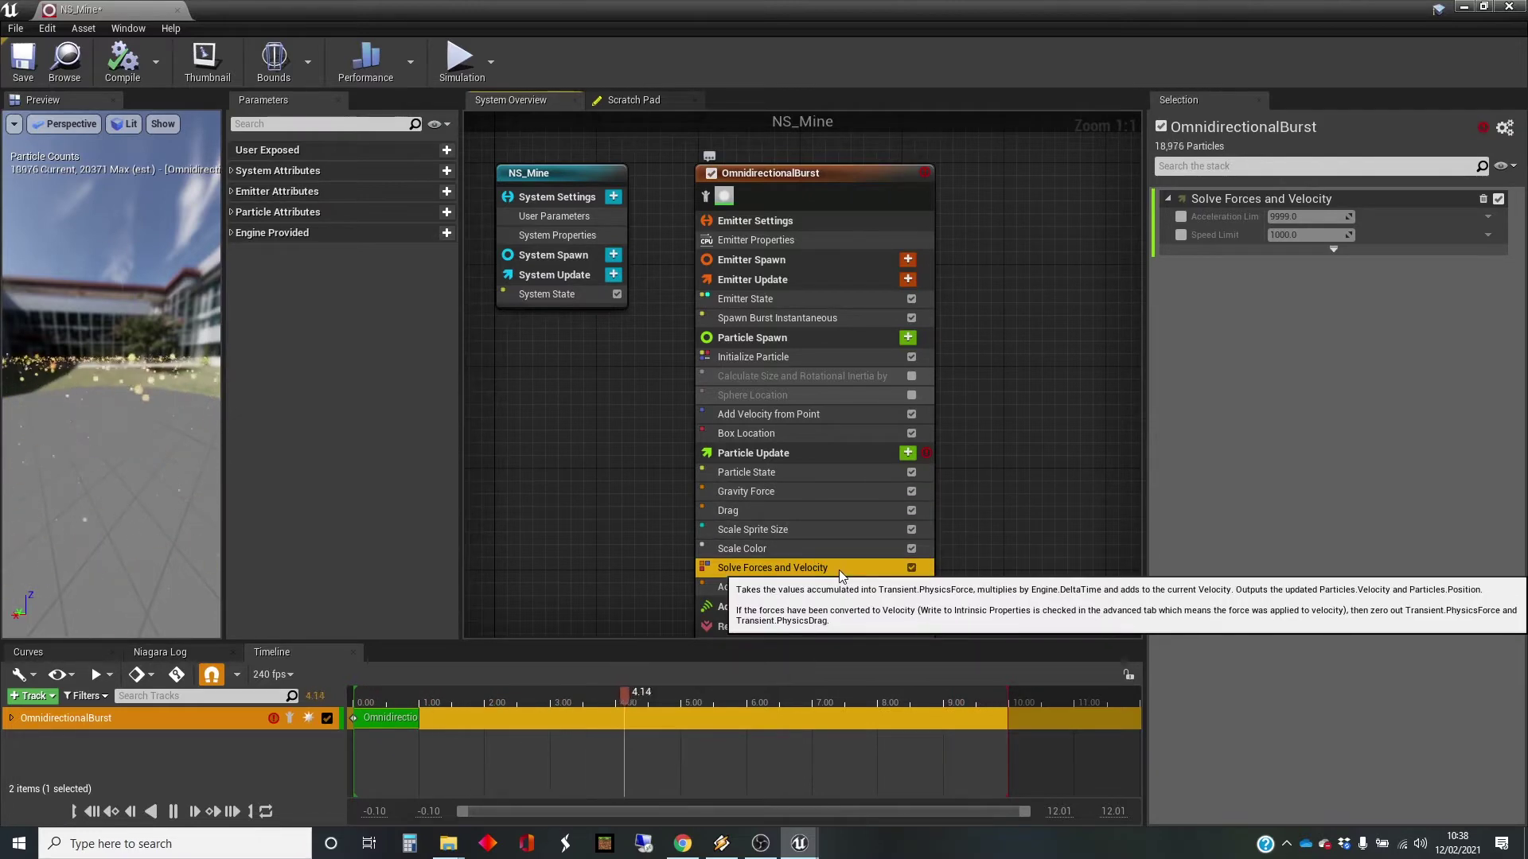
click(828, 502)
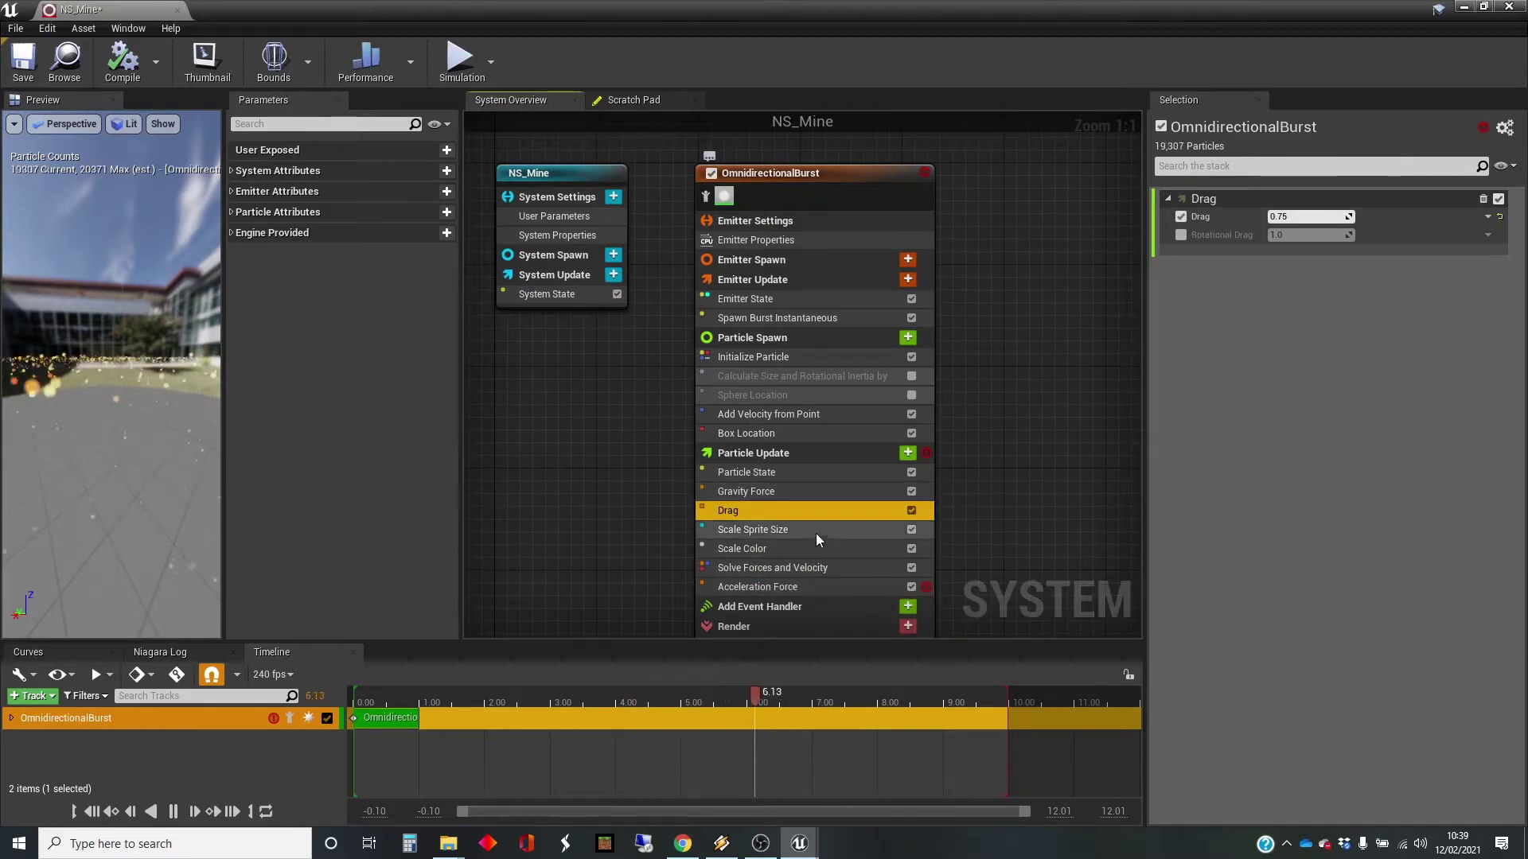
click(832, 568)
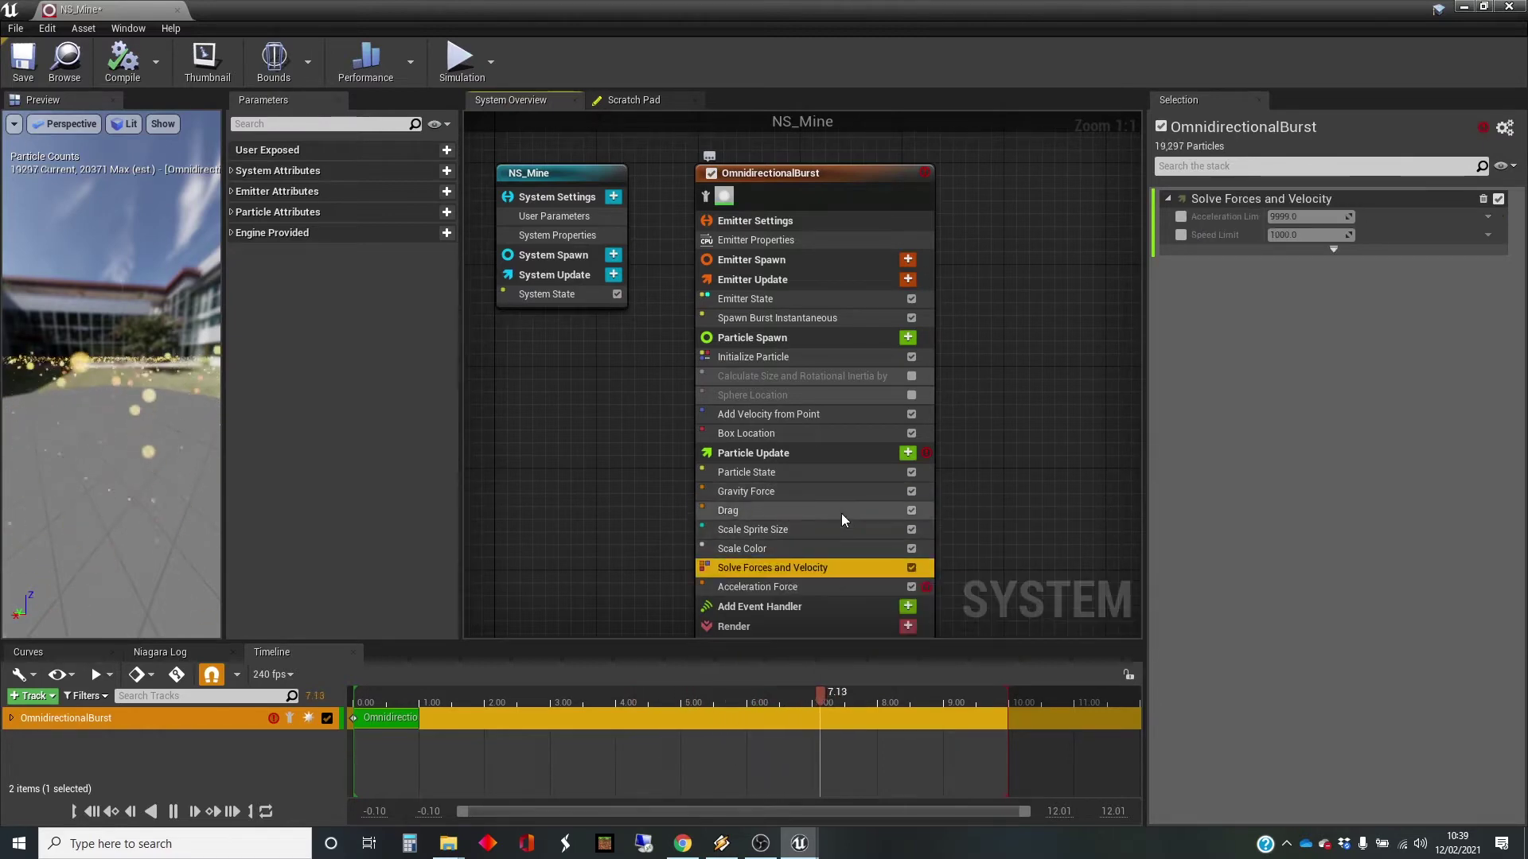
click(830, 589)
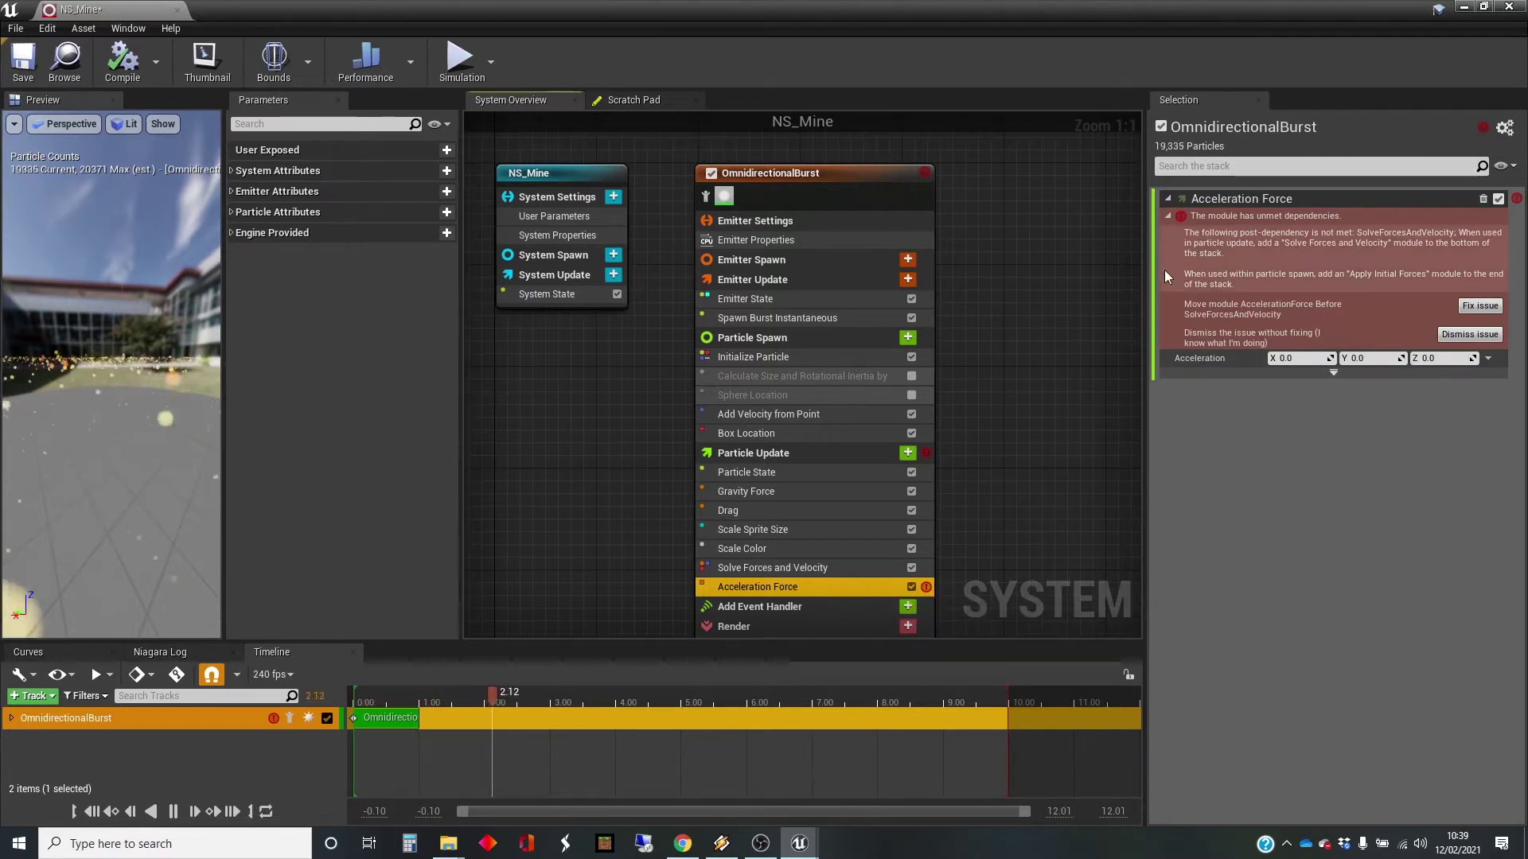
click(1480, 305)
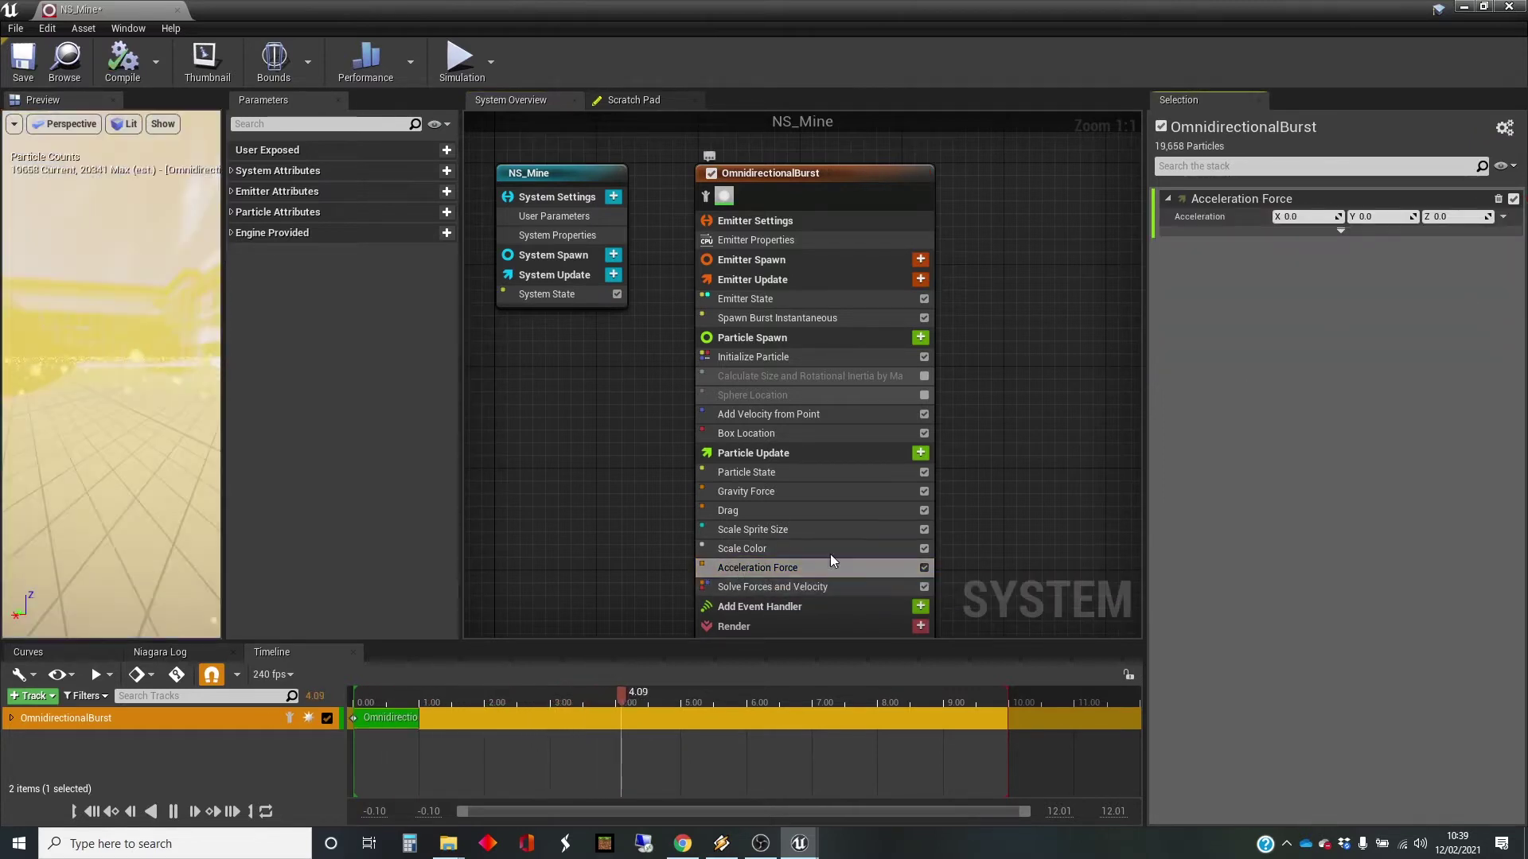
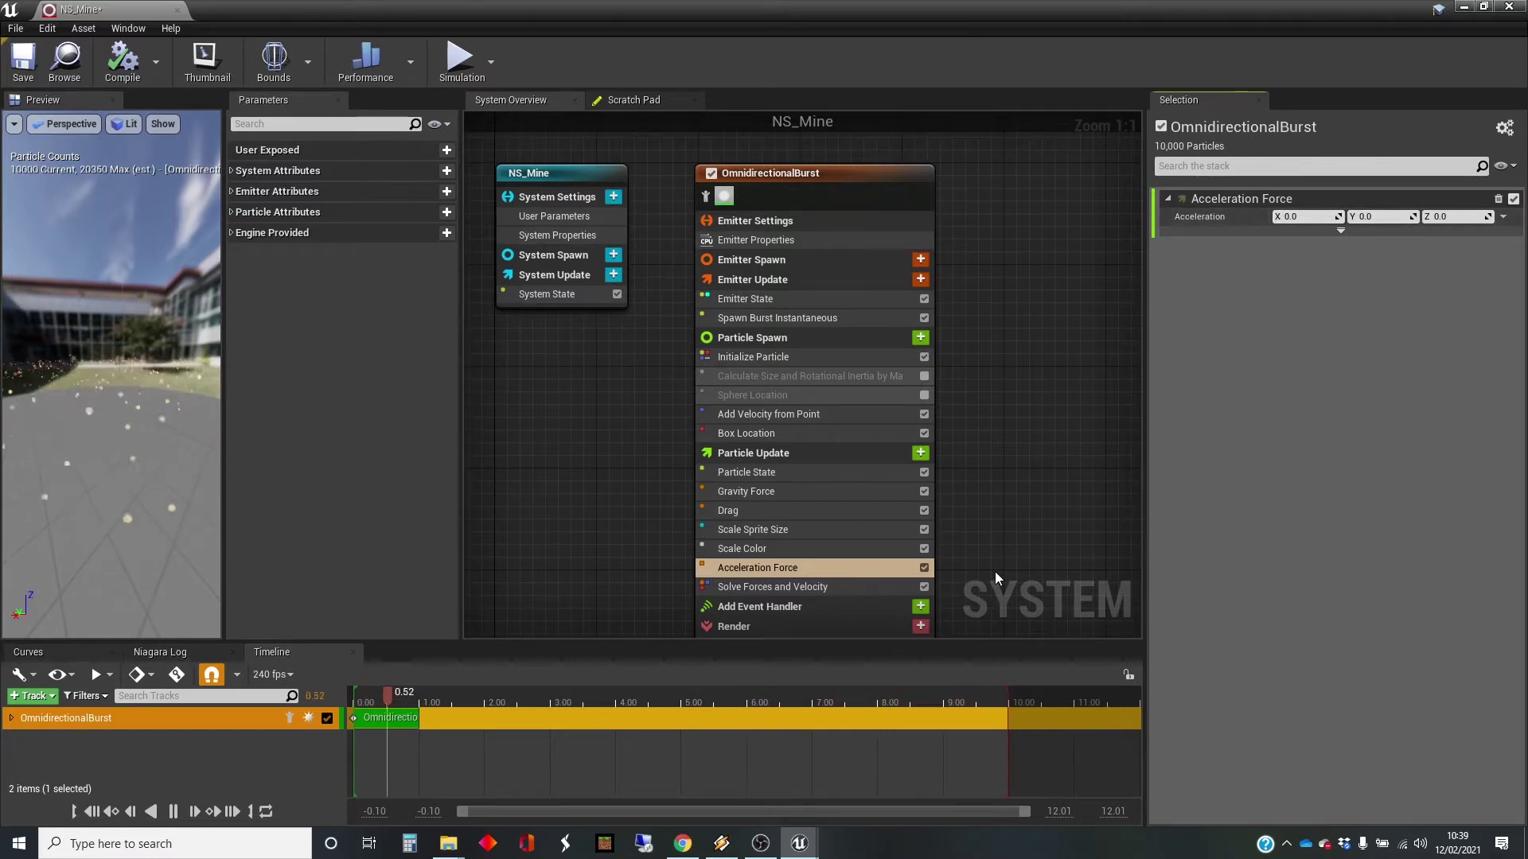
- Disable the Gravity Force module and set the Acceleration Force's Z acceleration to 1000
click(923, 491)
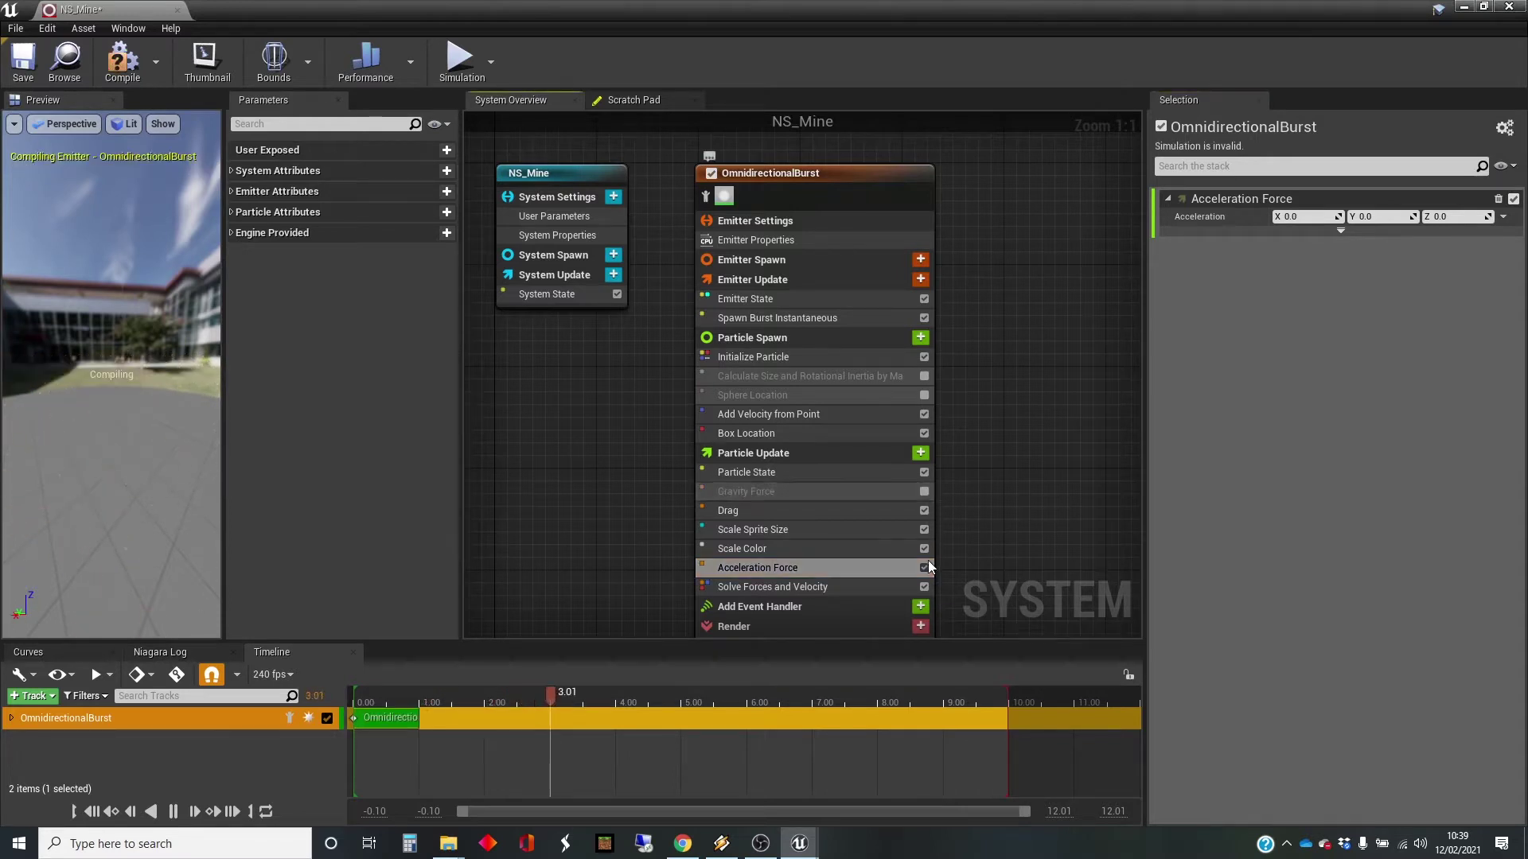
click(1309, 217)
key(Tab)
key(Tab)
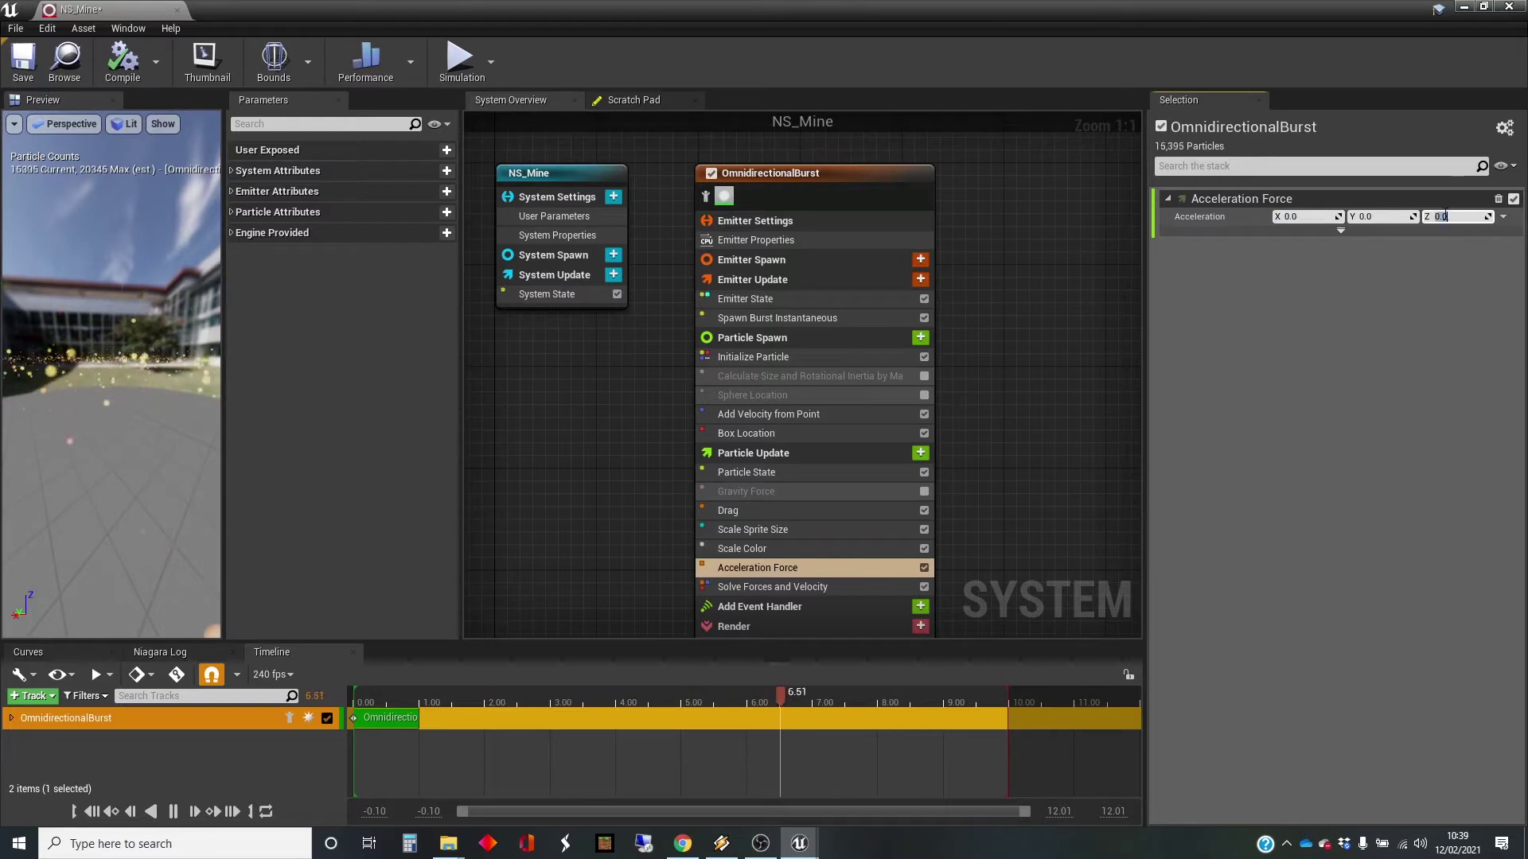
text(1000)
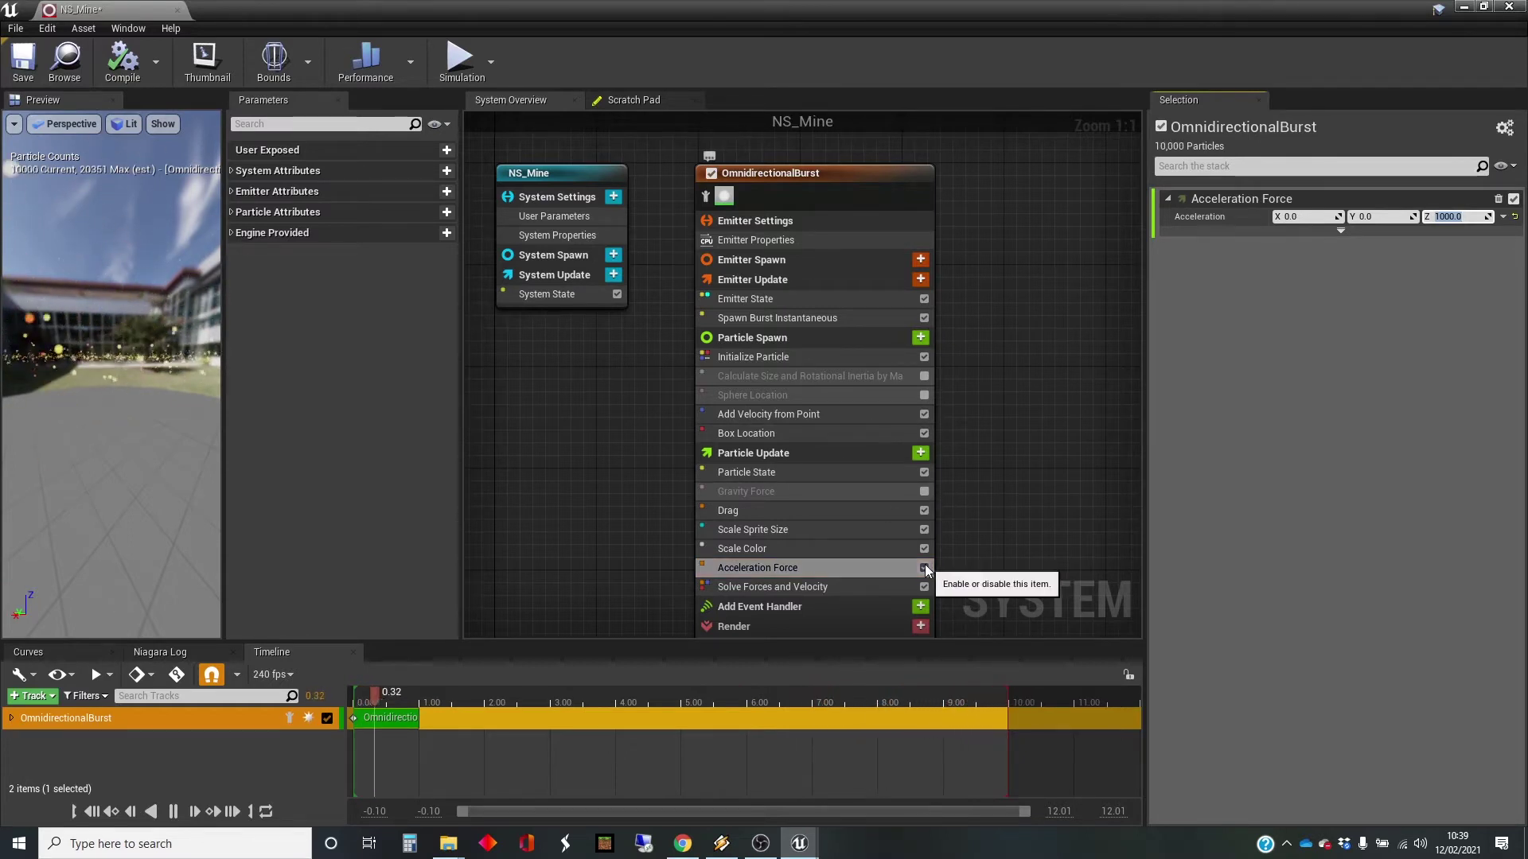
- Browse the Velocity modules that can be added to Particle Update without adding any of them
click(920, 454)
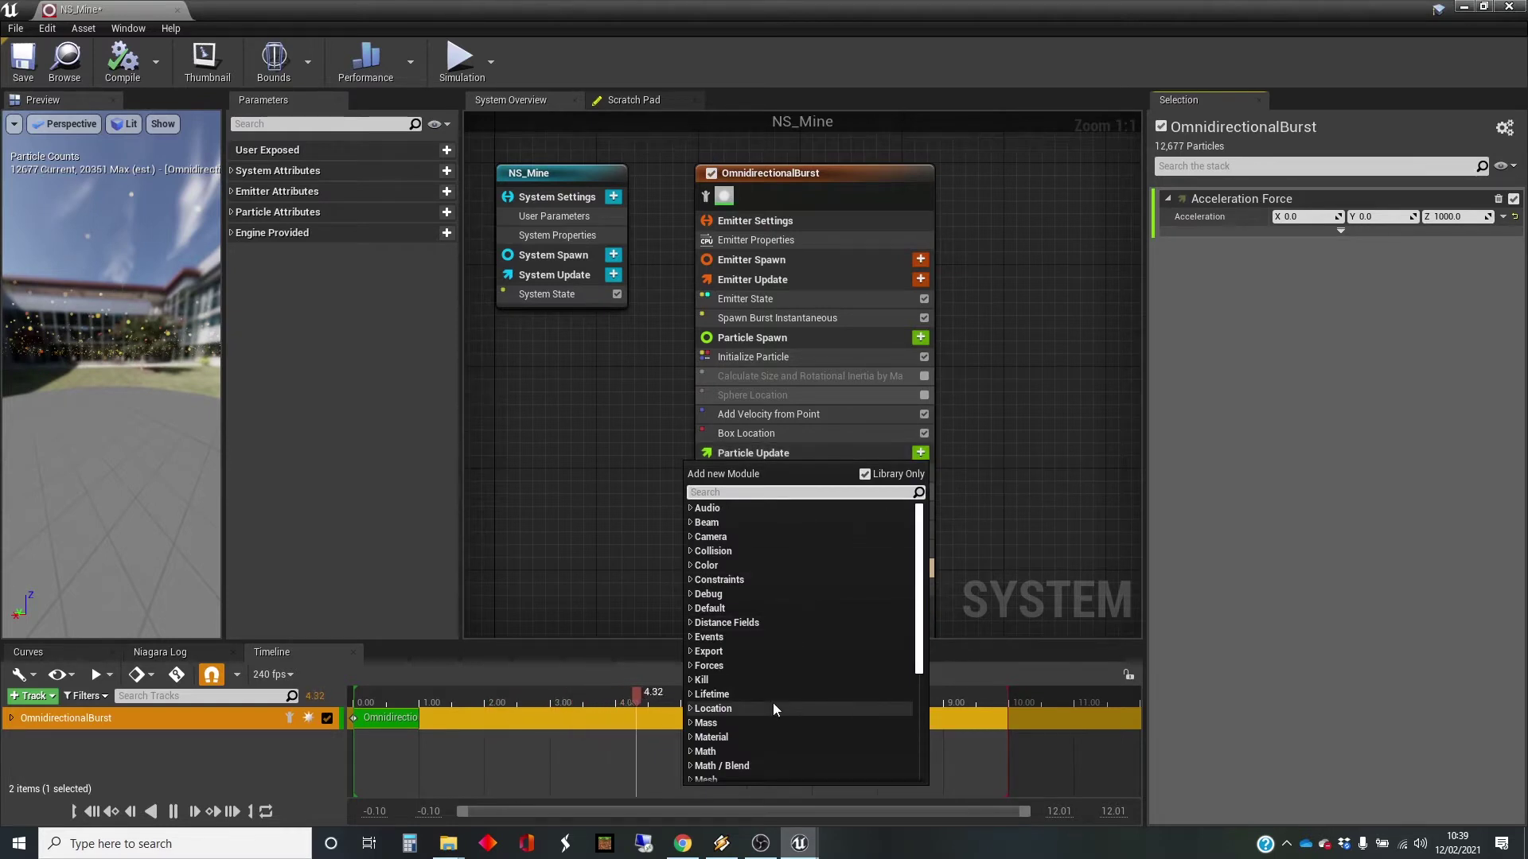
scroll(753, 697, down, 1)
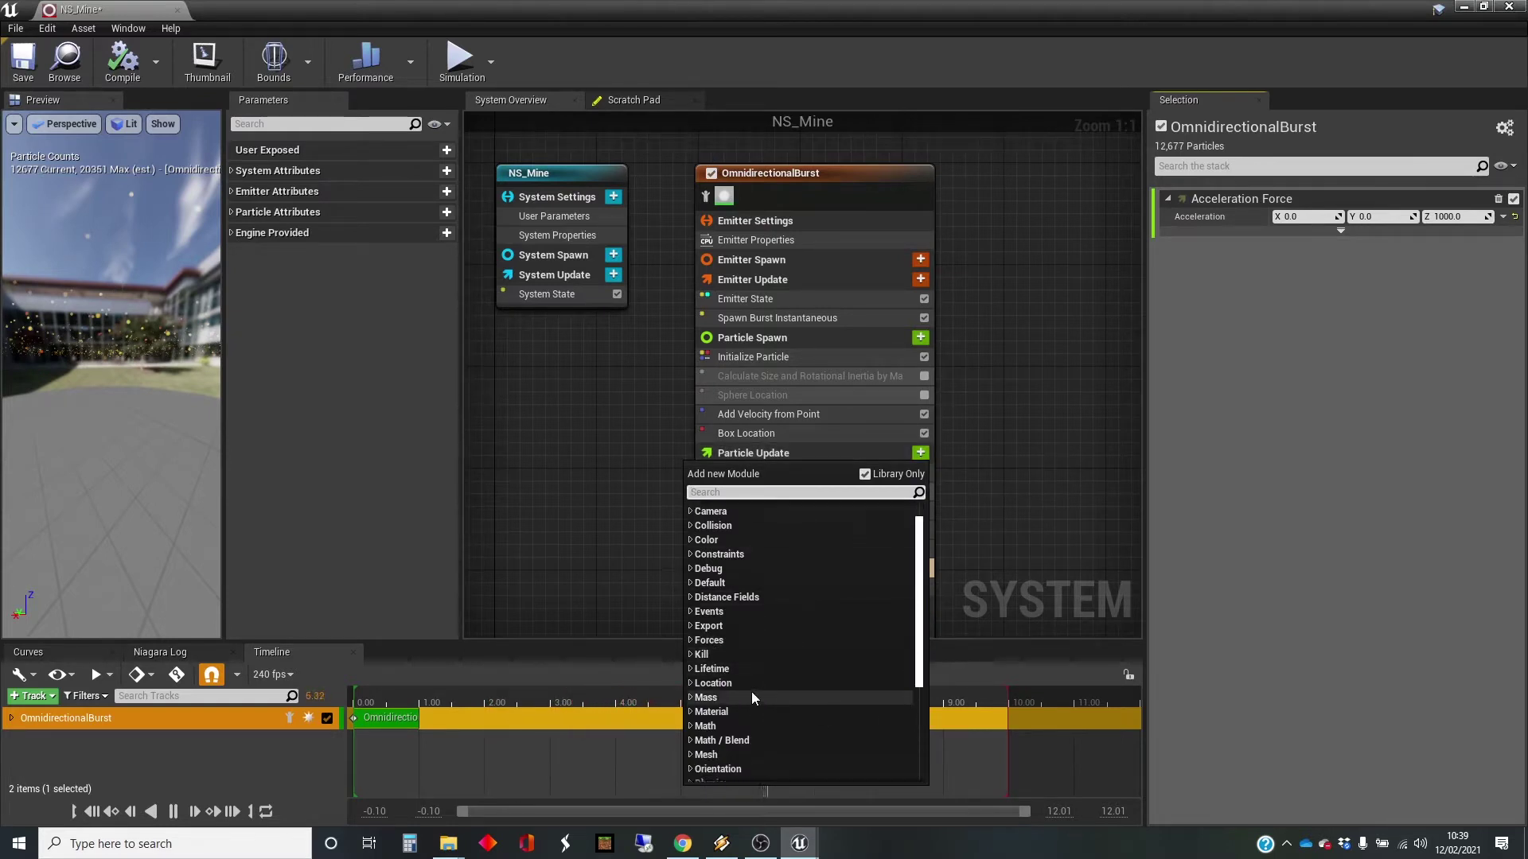
scroll(759, 697, down, 5)
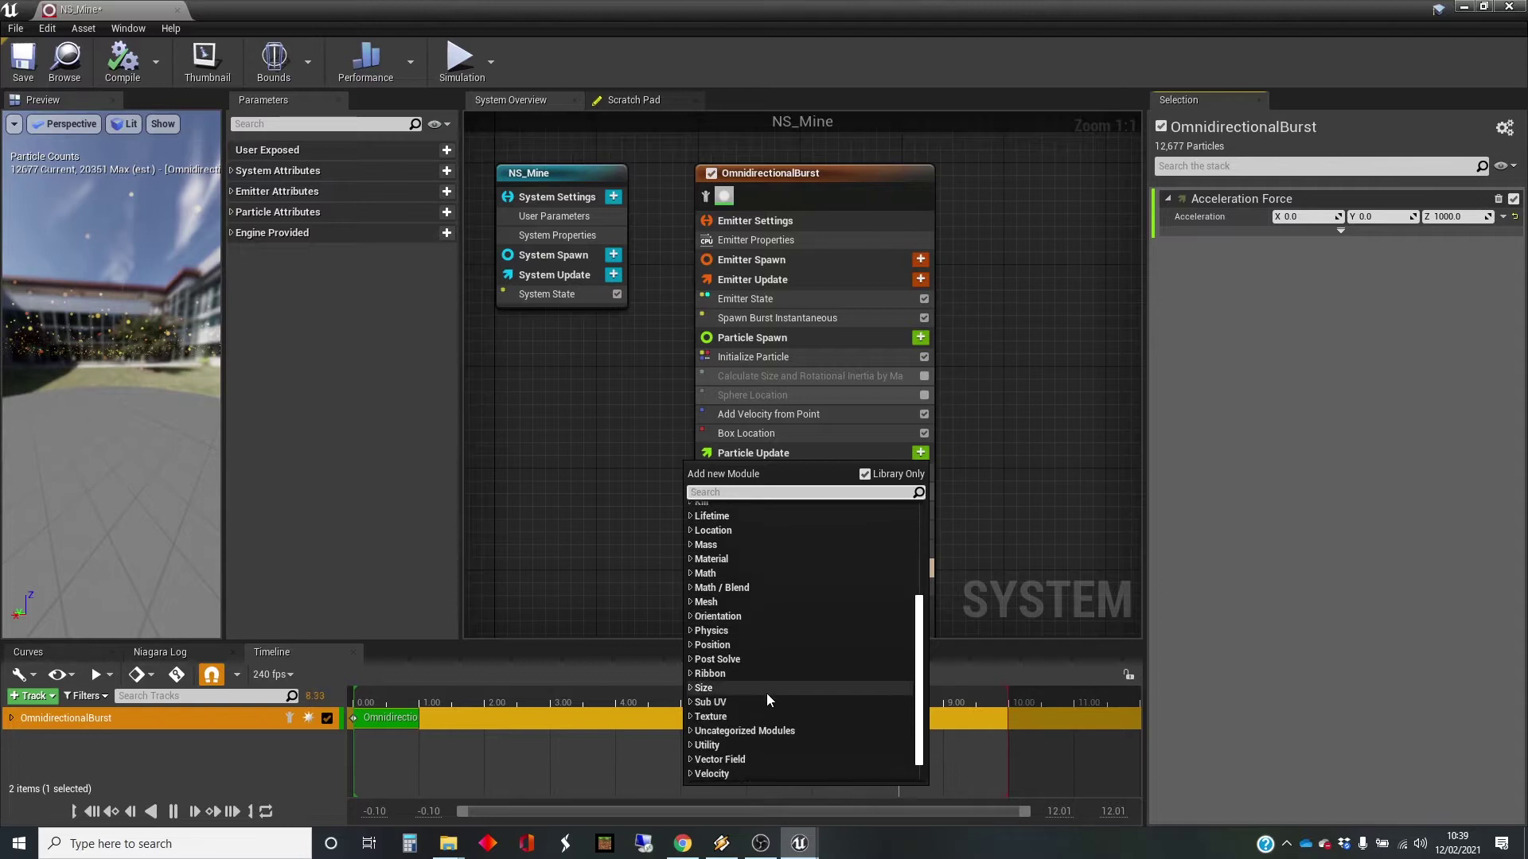
scroll(767, 696, down, 1)
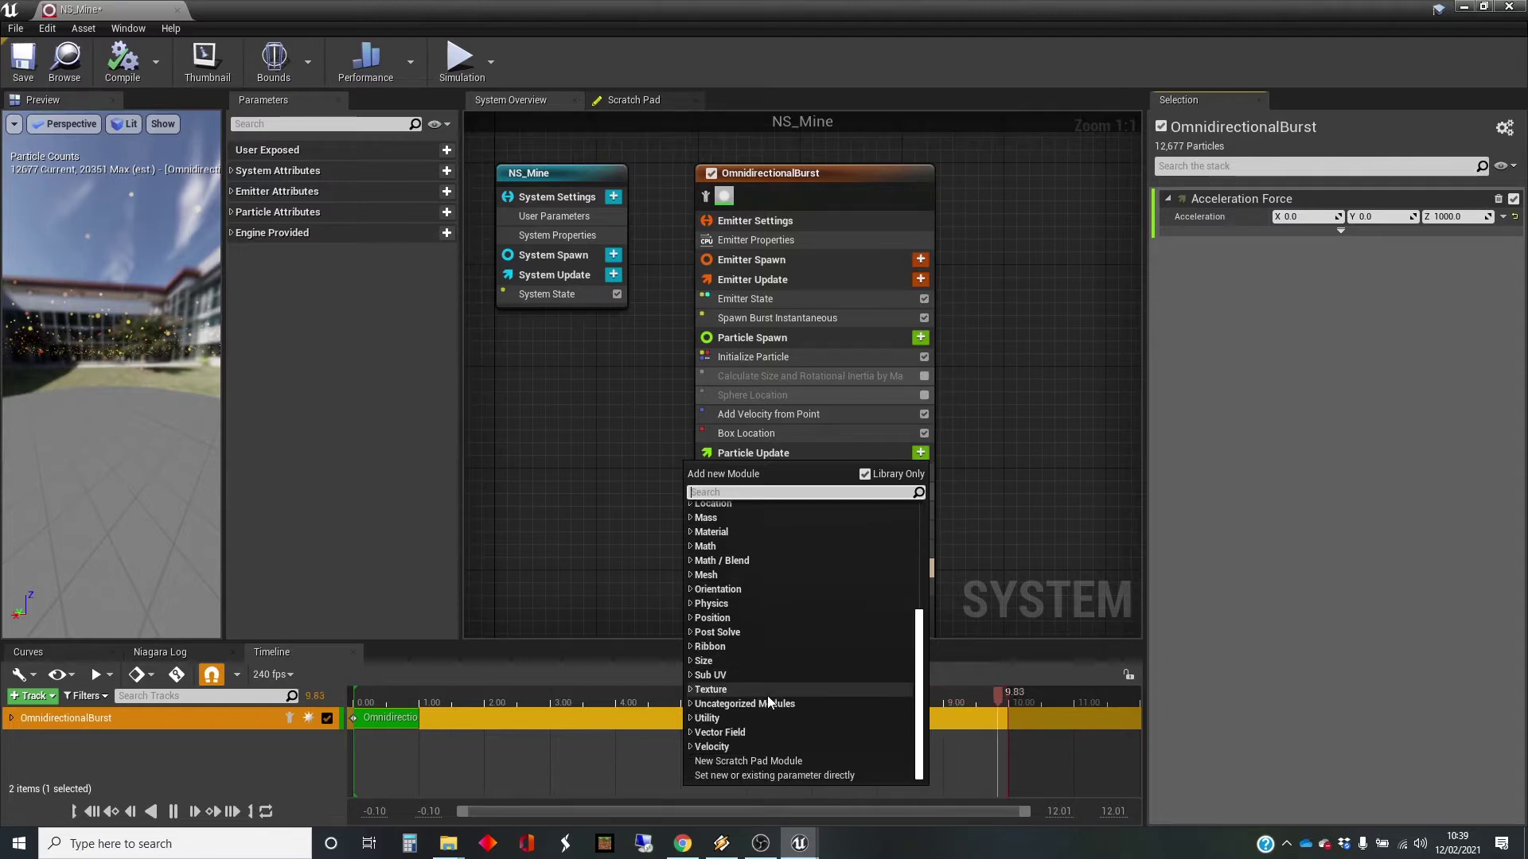
click(691, 748)
scroll(814, 656, down, 3)
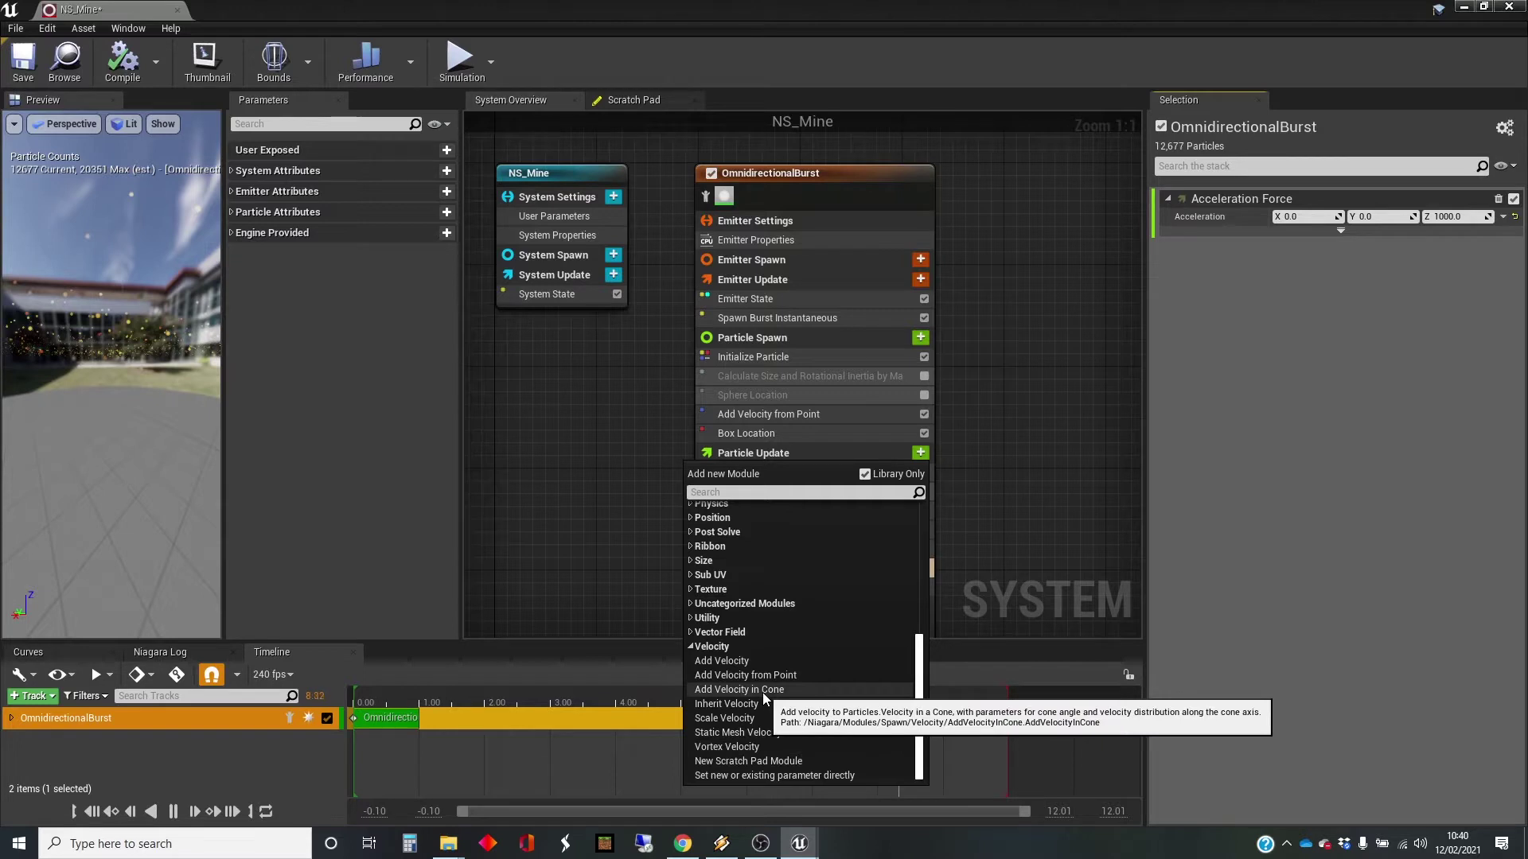
click(1023, 528)
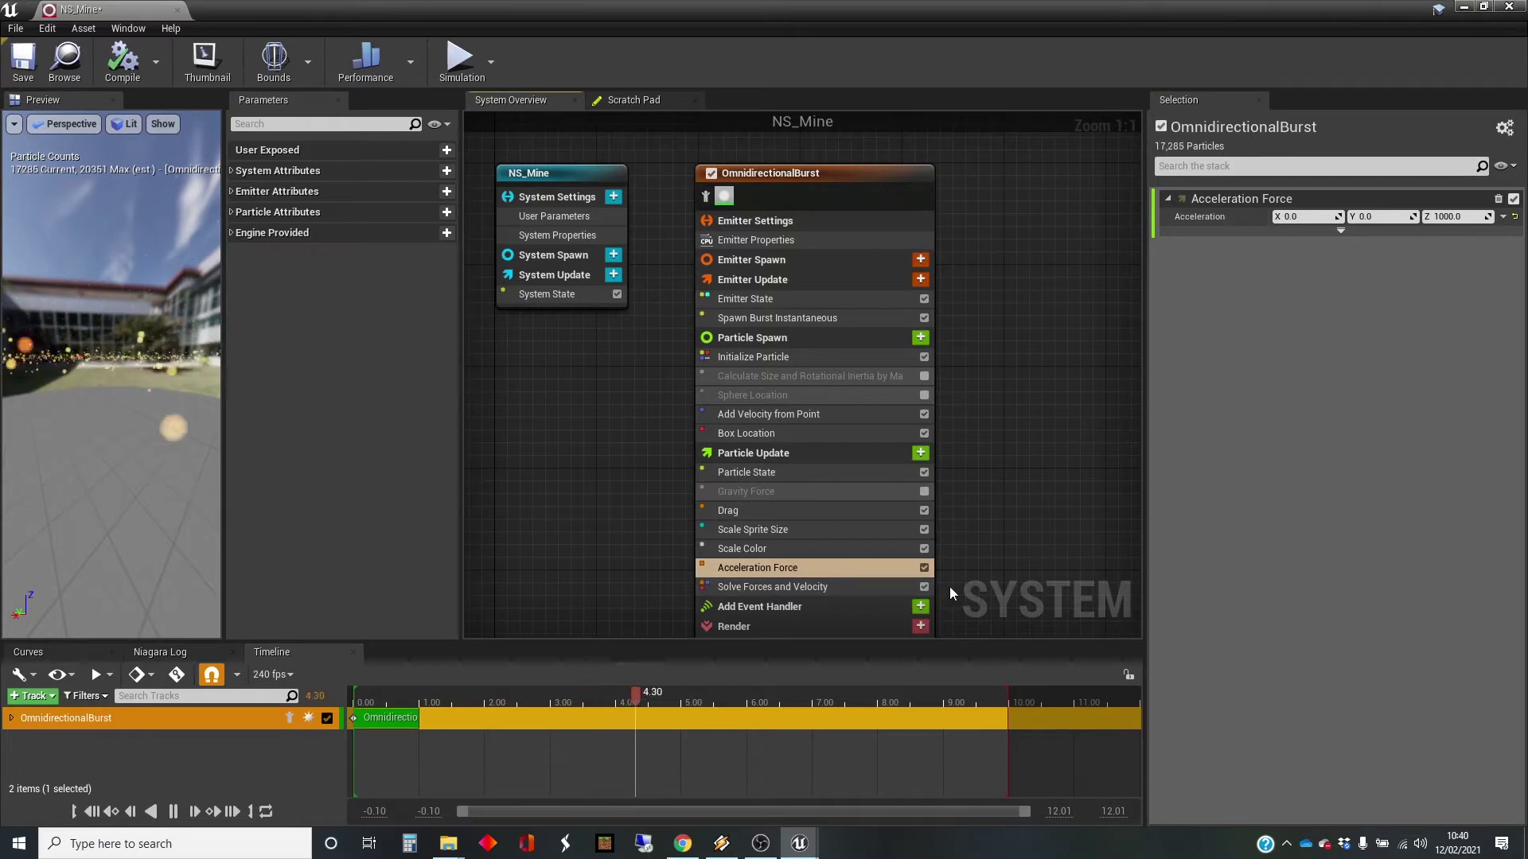
- Delete the Acceleration Force module from the OmnidirectionalBurst emitter
click(905, 567)
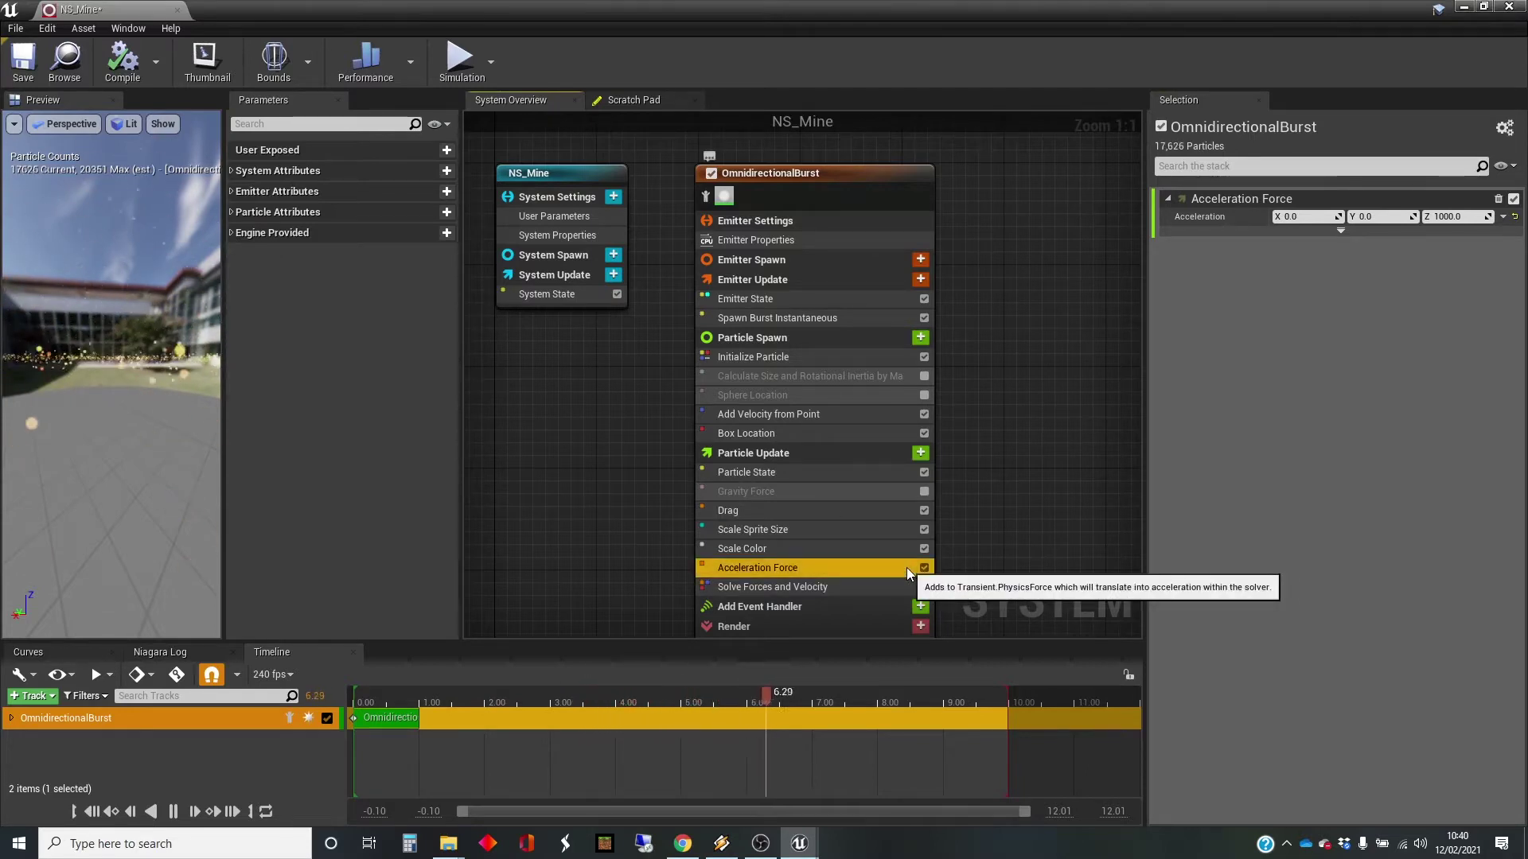
click(1499, 200)
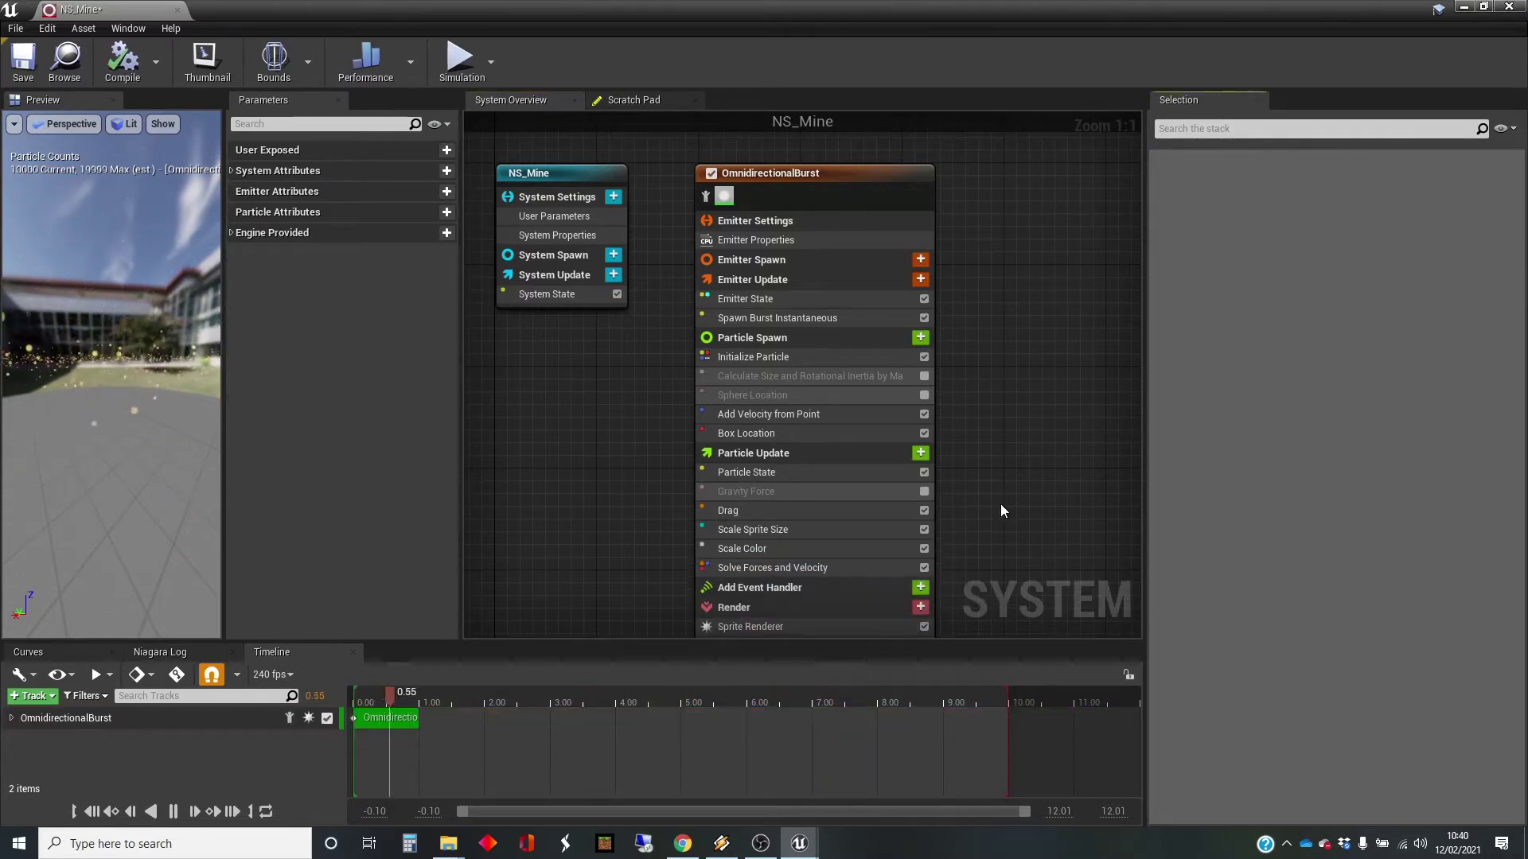
- Re-enable the Gravity Force module and bring up the Drag module's settings
click(880, 492)
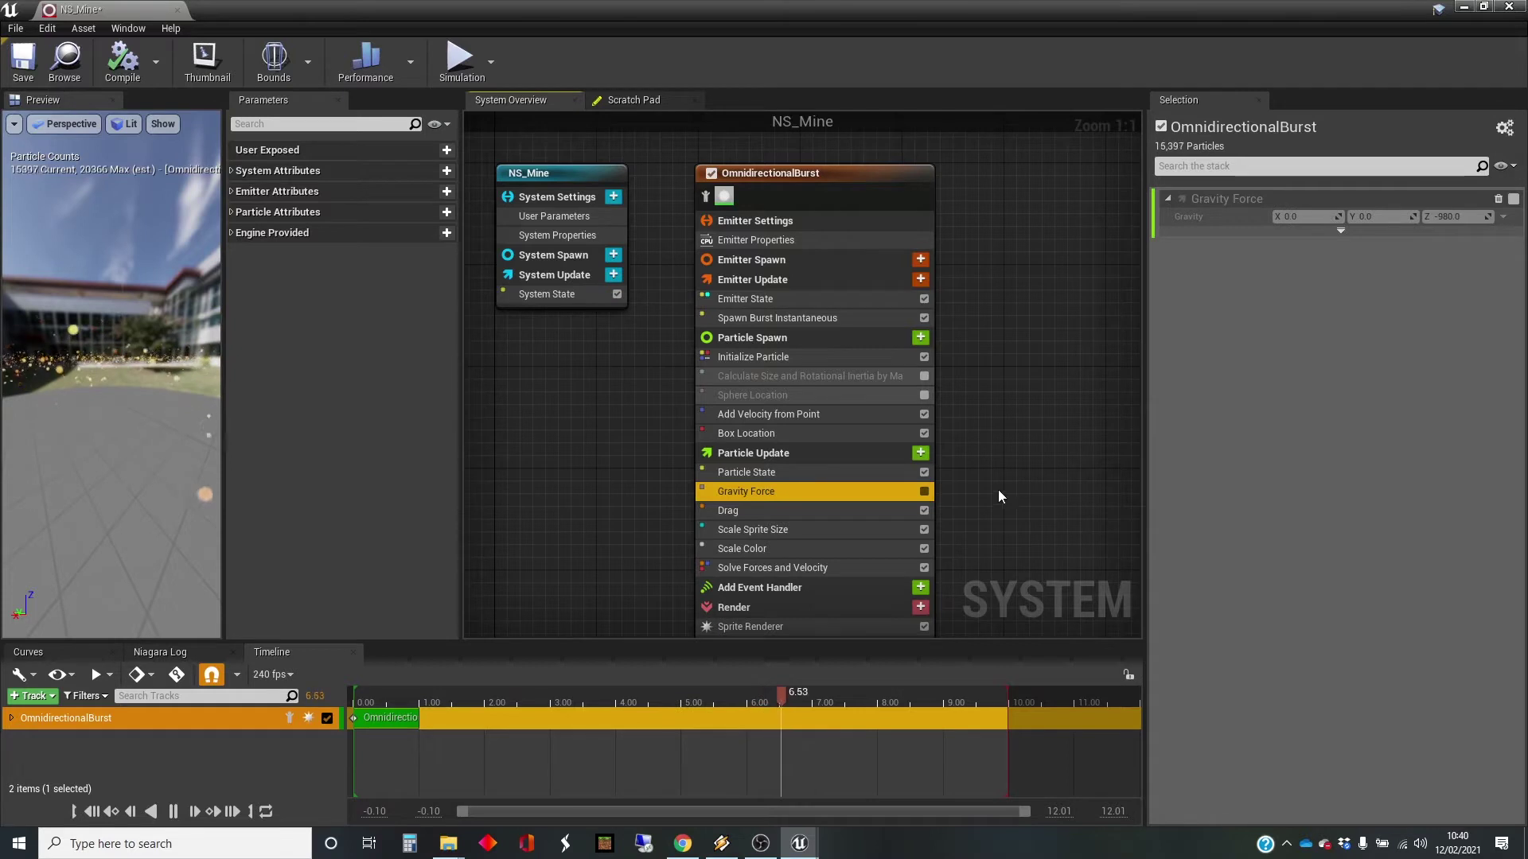
click(923, 491)
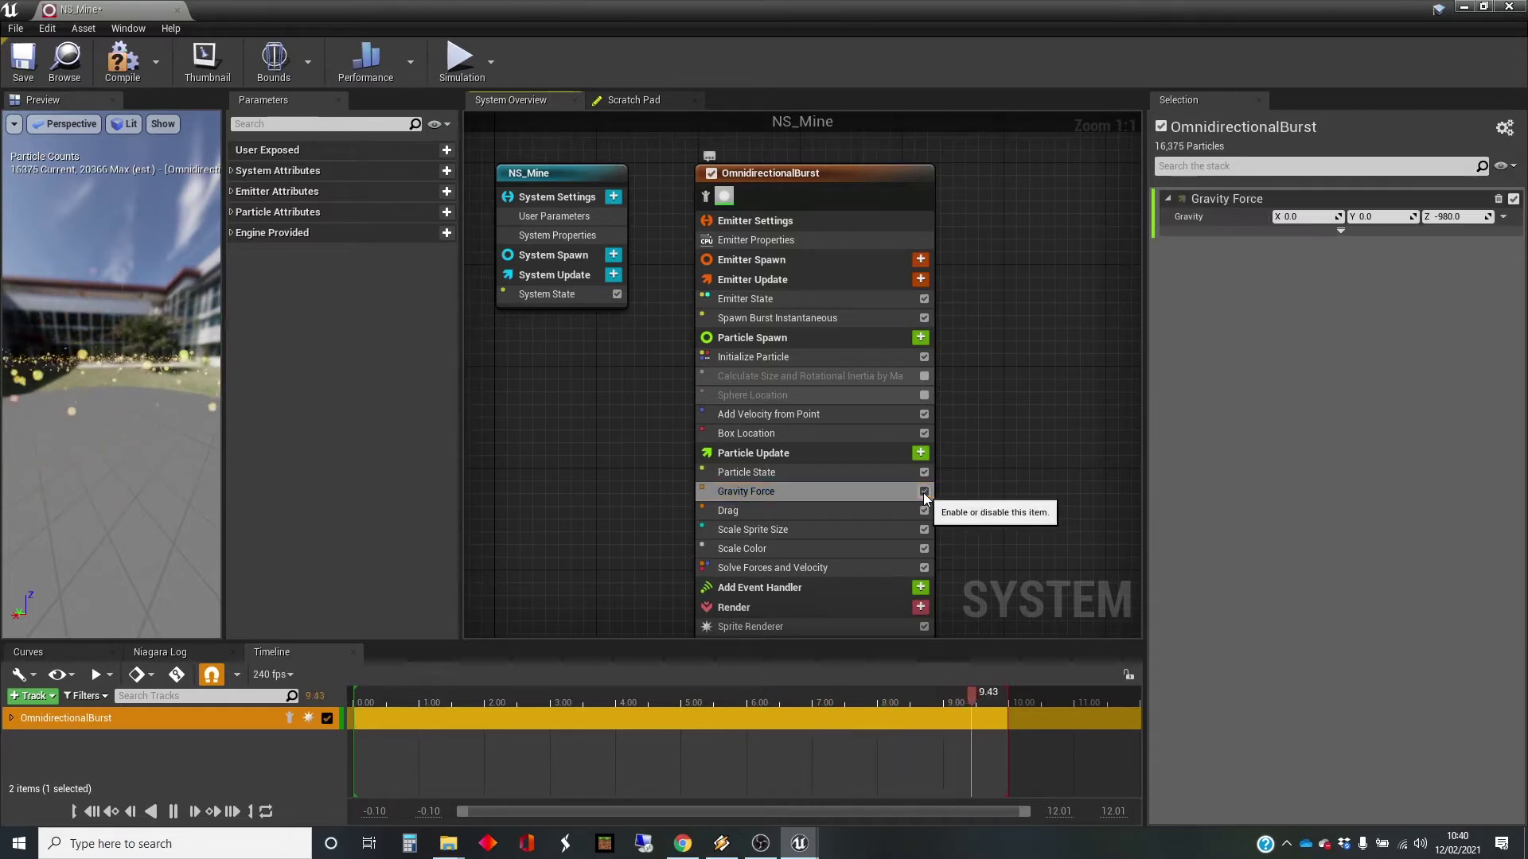
click(824, 515)
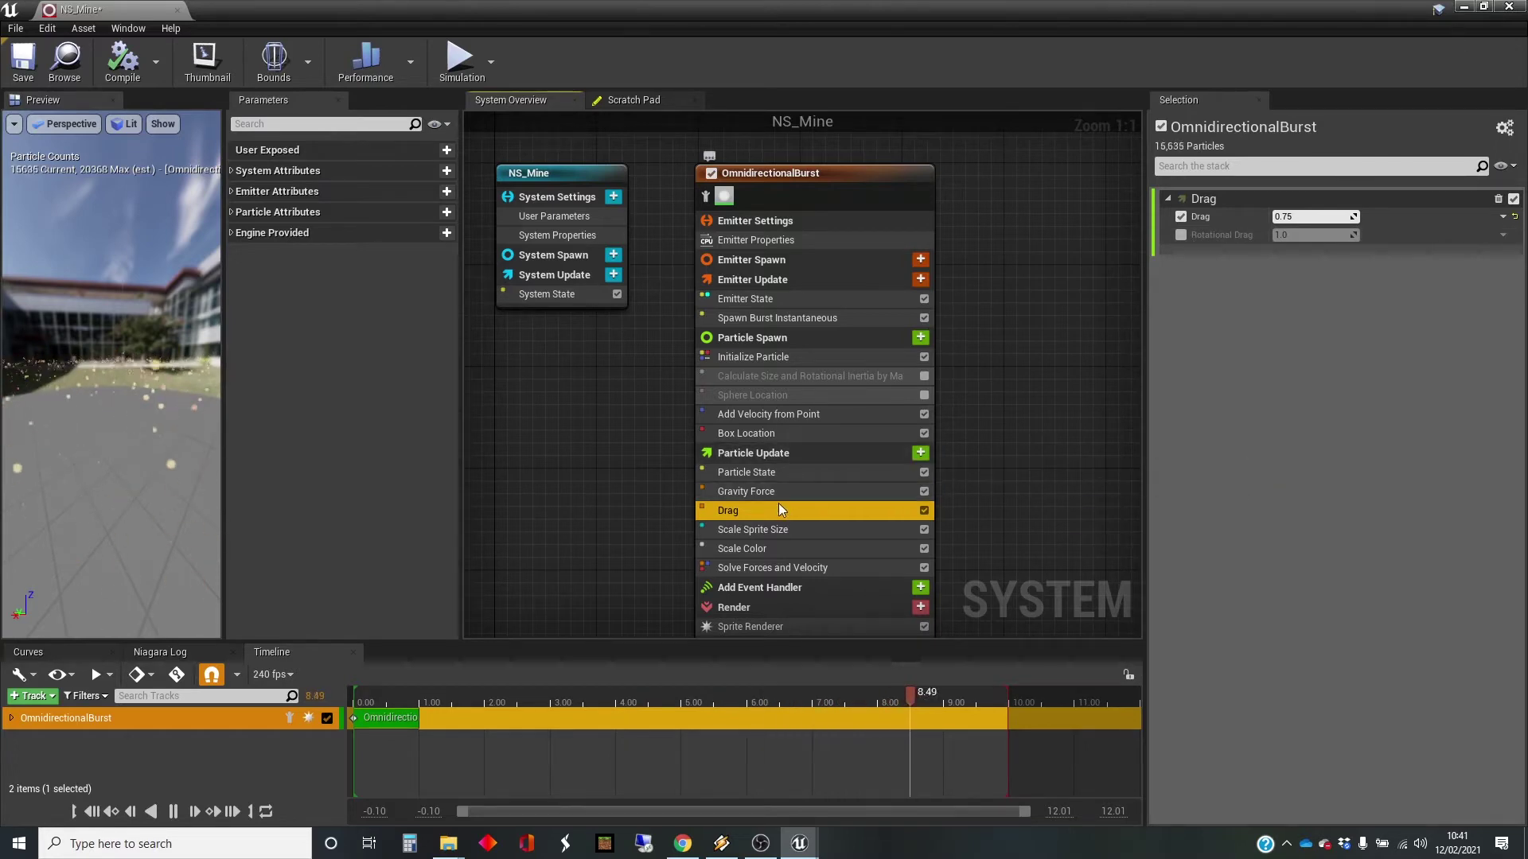
- Review the ThirdPersonCharacter's physics damping settings in the level editor and return to the NS_Mine system
click(1465, 7)
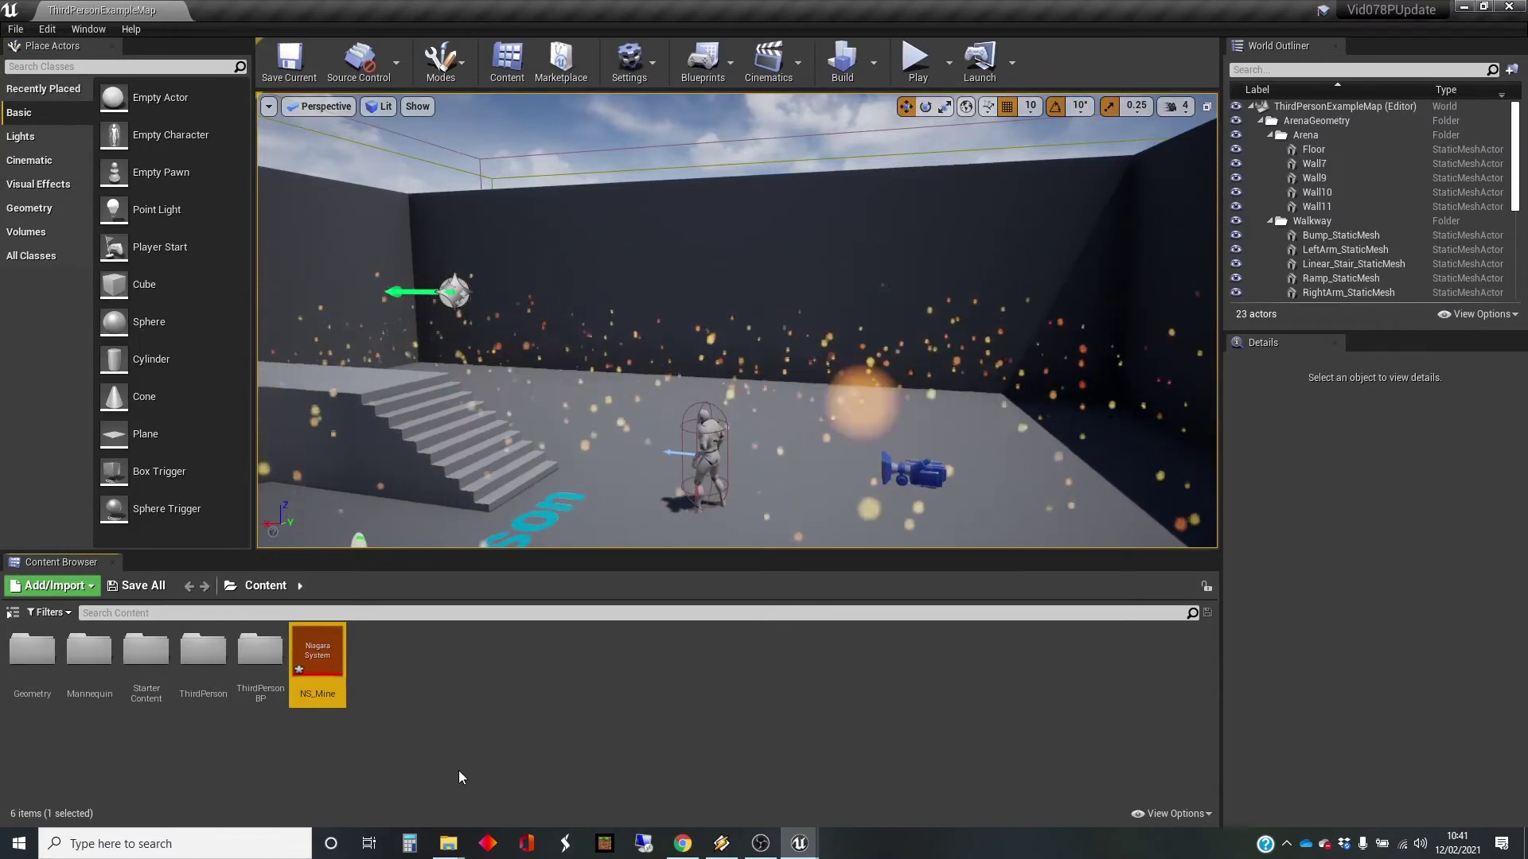
click(708, 444)
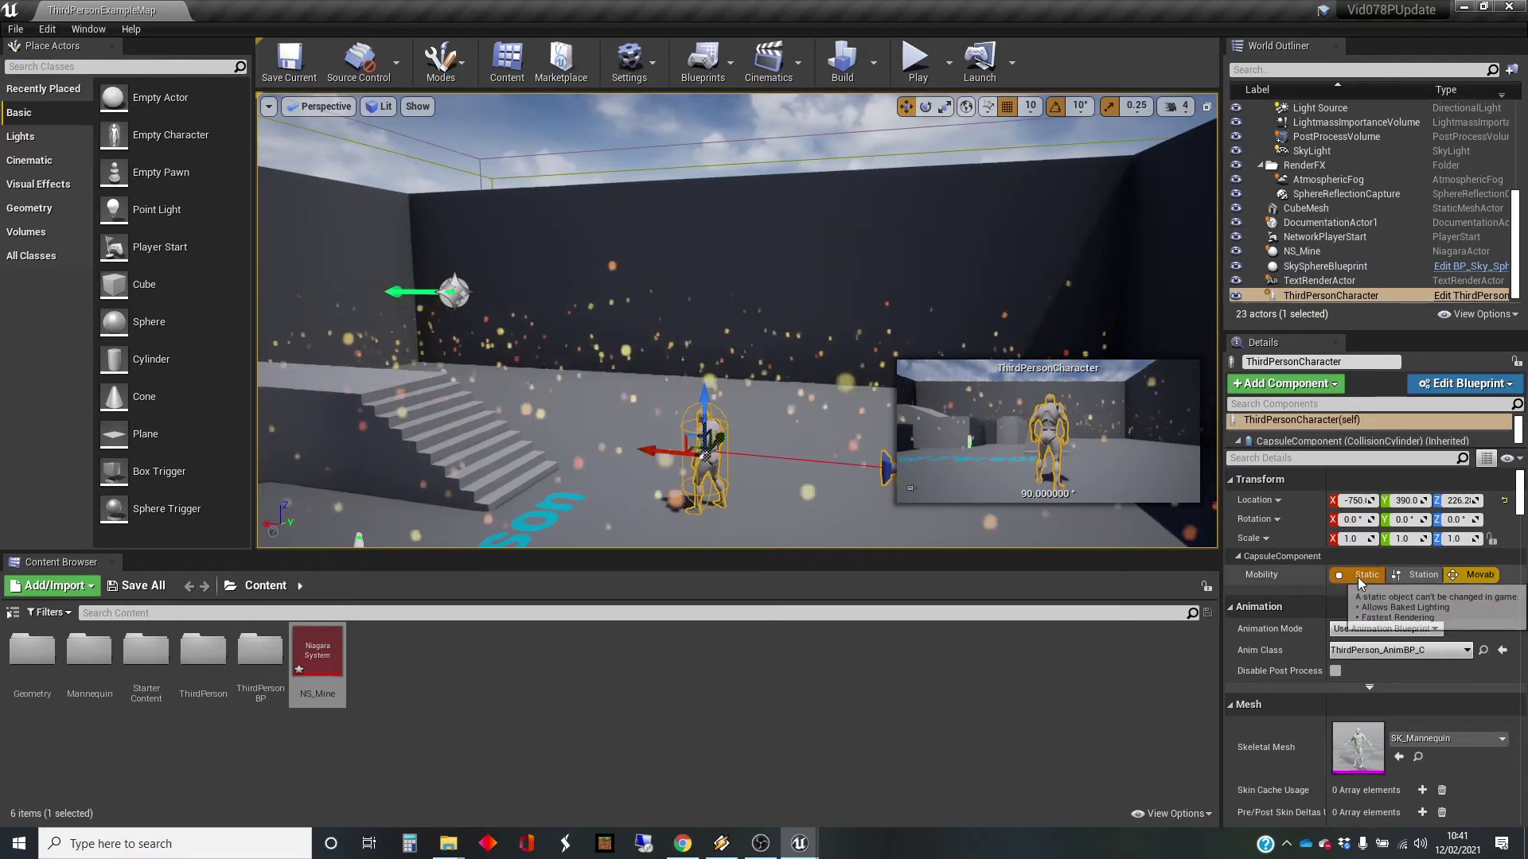
scroll(1352, 583, down, 5)
scroll(1351, 576, down, 6)
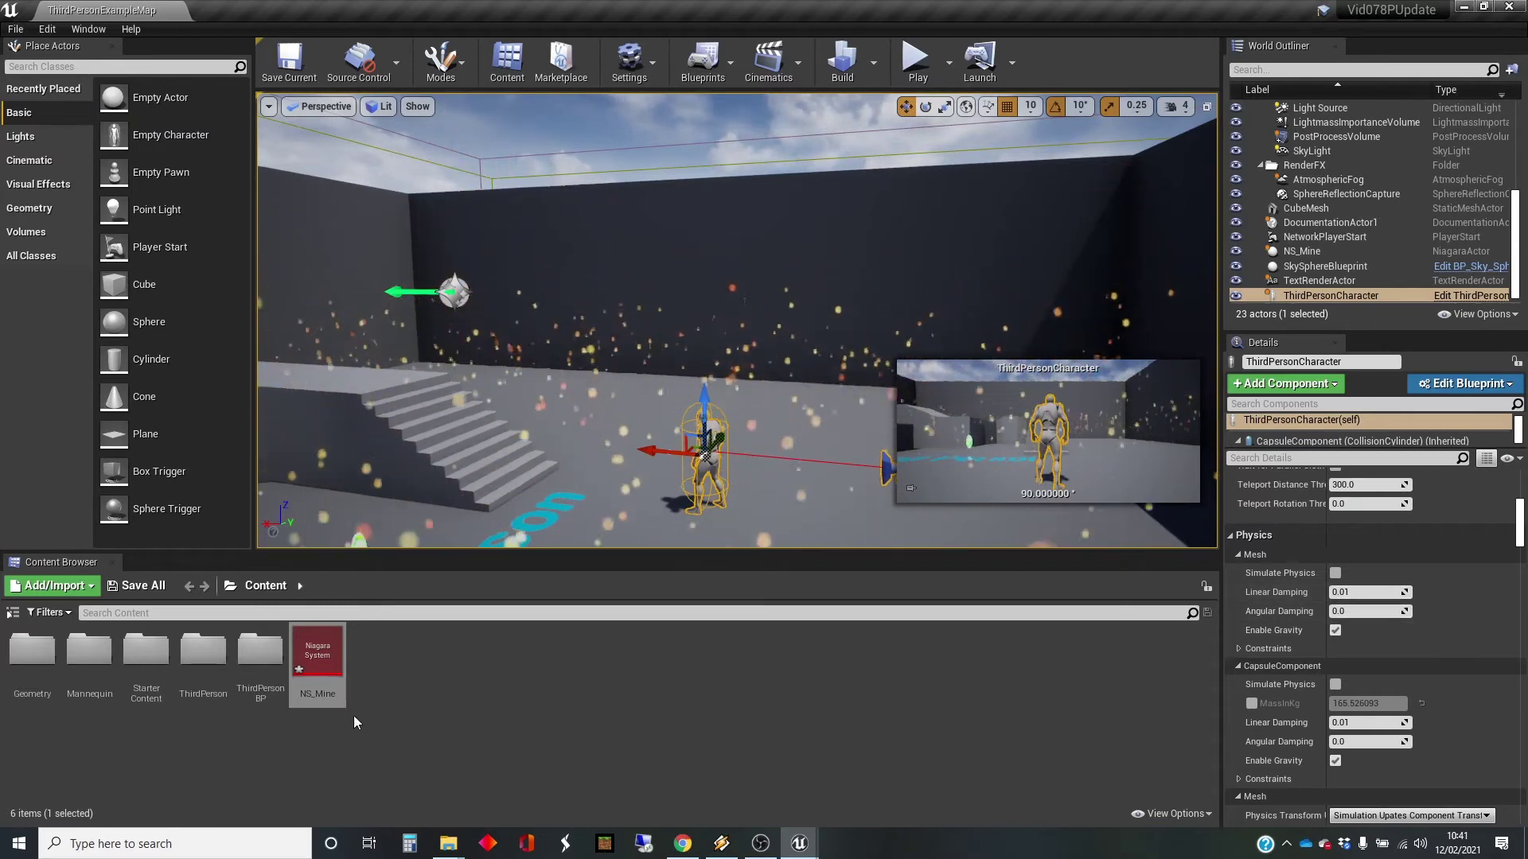
double_click(320, 660)
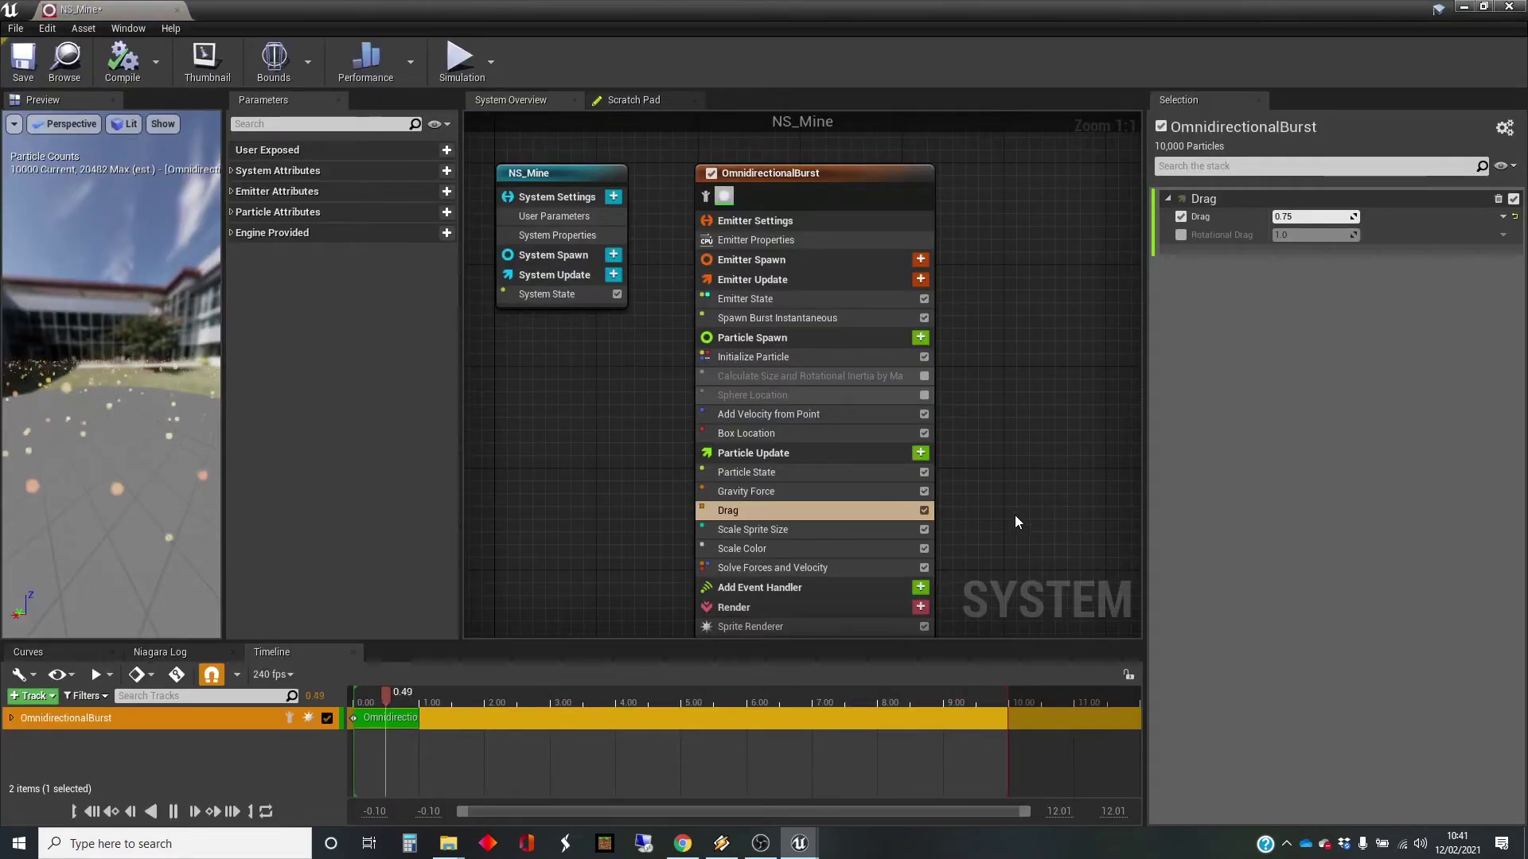
- Disable the Drag and Gravity Force modules in turn and switch Drag back on to compare particle motion
click(923, 510)
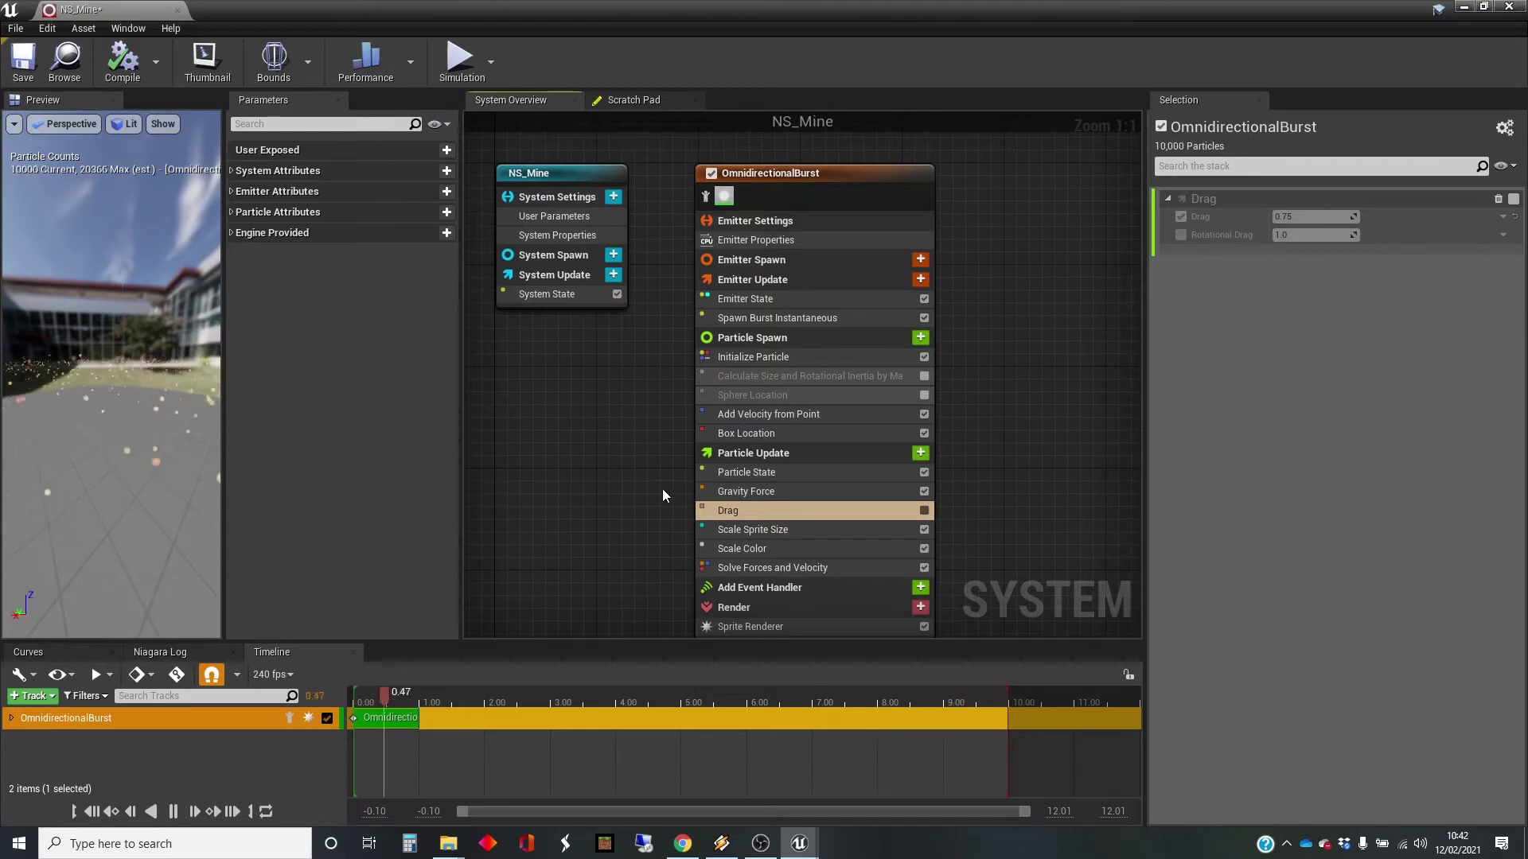
click(924, 491)
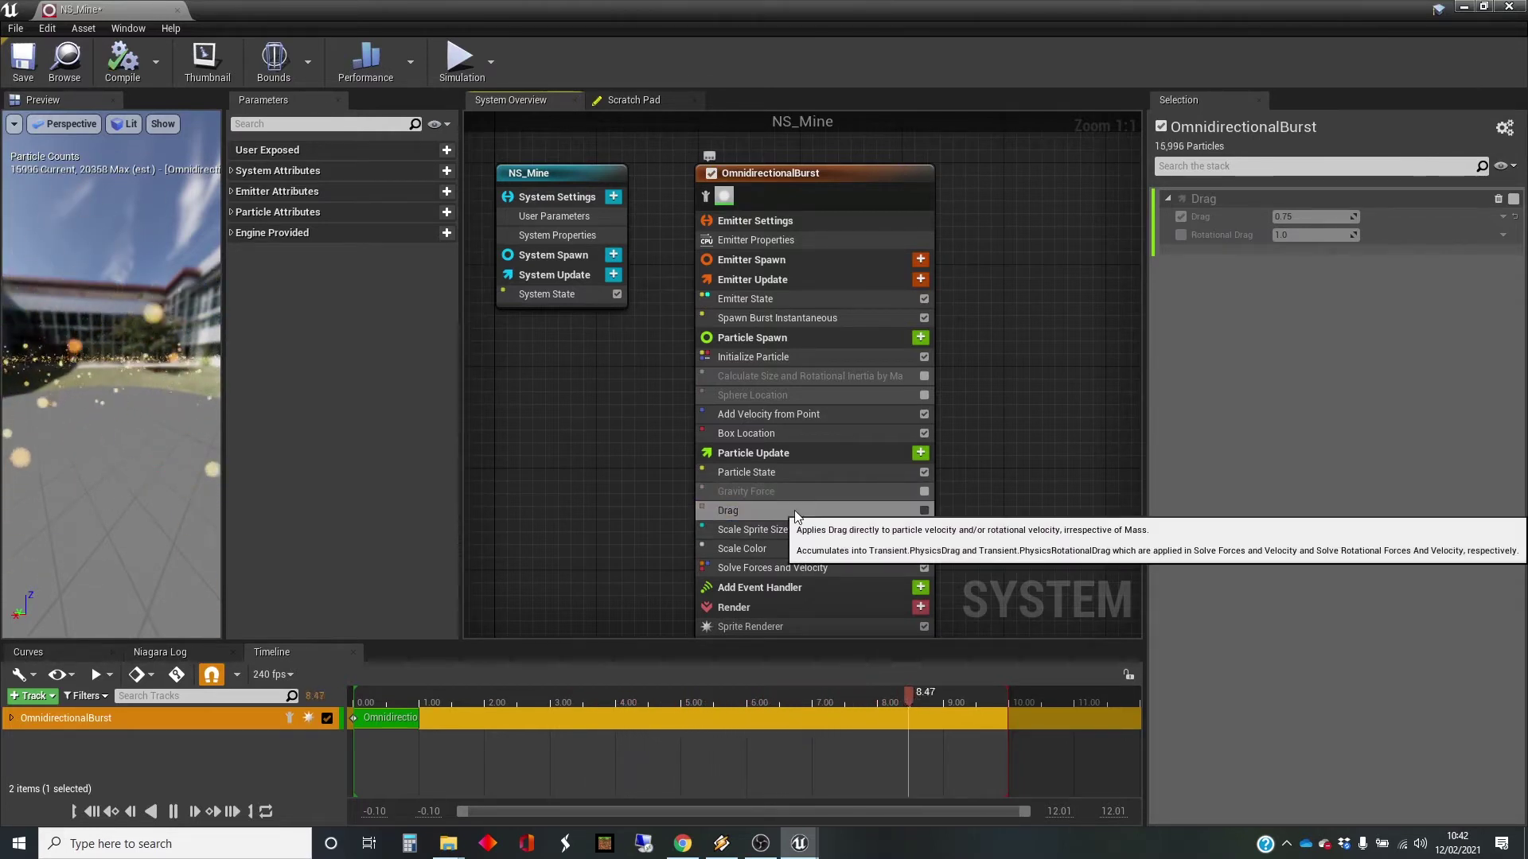
click(923, 511)
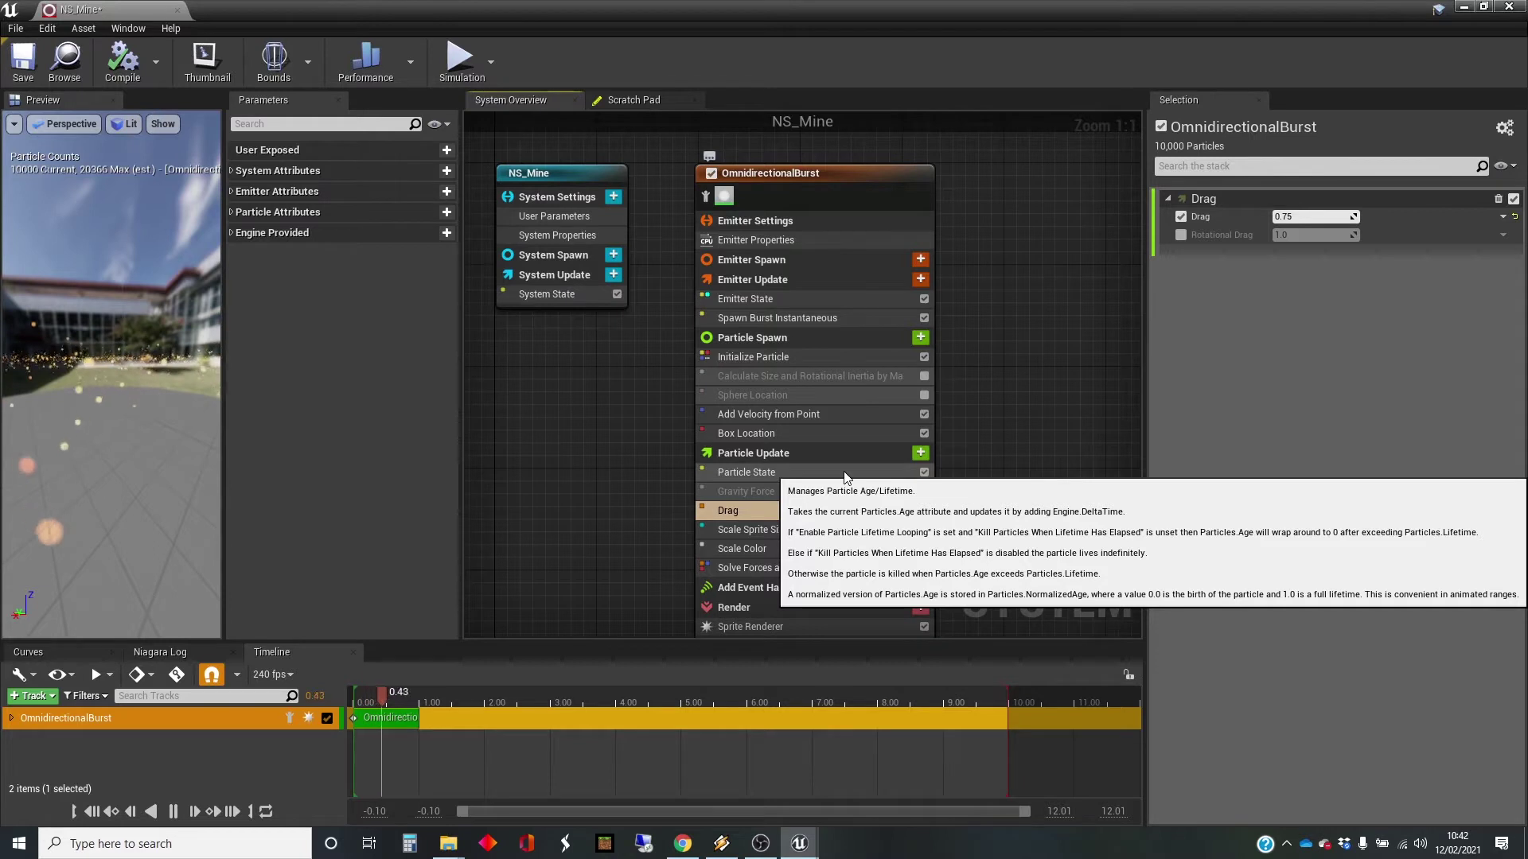
- Review the Particle State module's options and test switching Kill Particles When Lifetime Has Elapsed off and back on
click(845, 473)
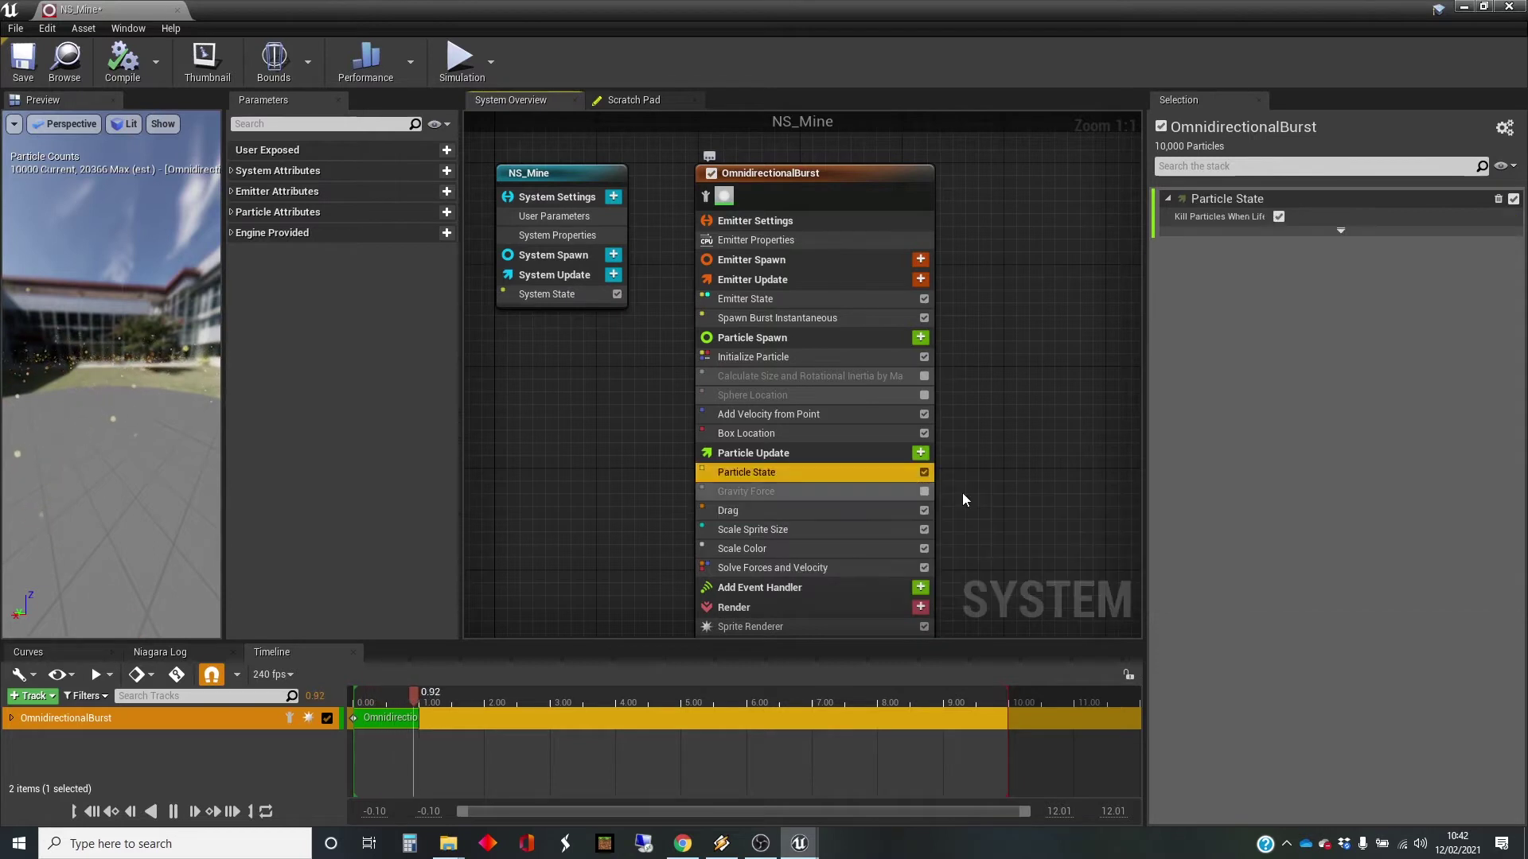
click(1342, 229)
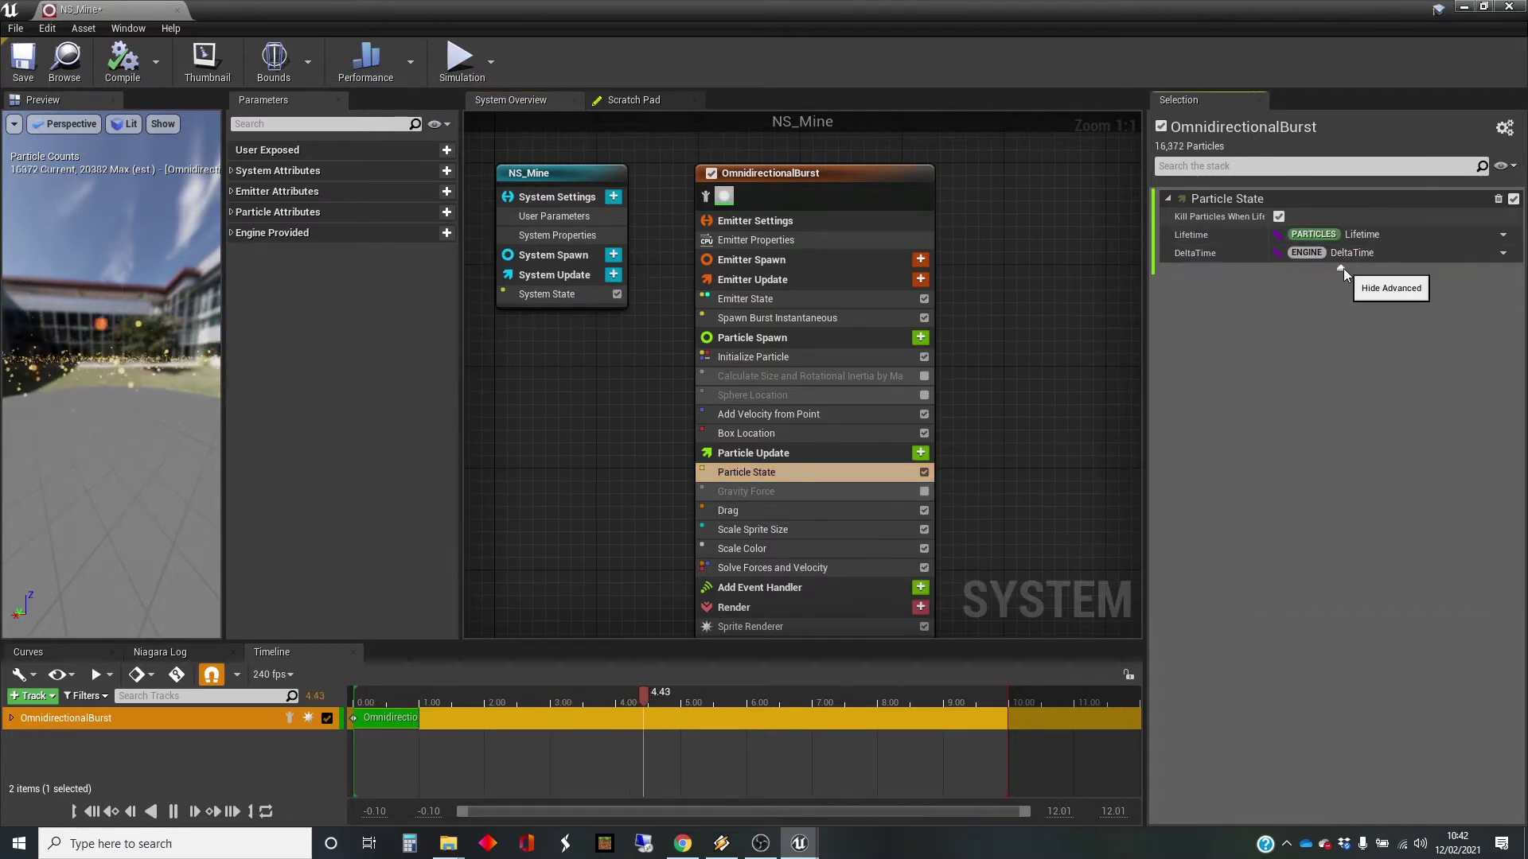
click(1342, 267)
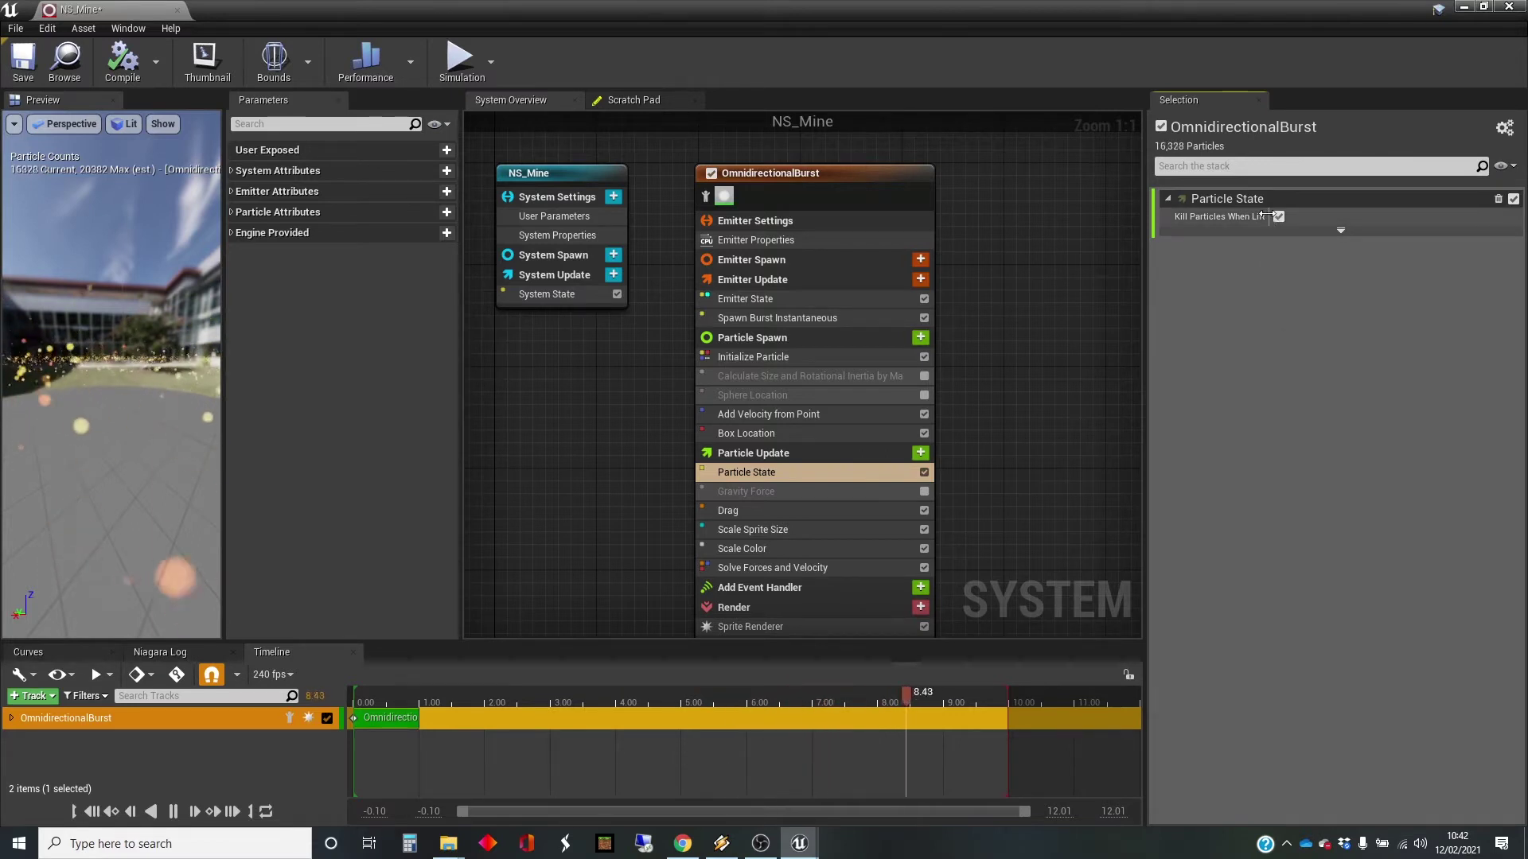
drag(1268, 215, 1295, 215)
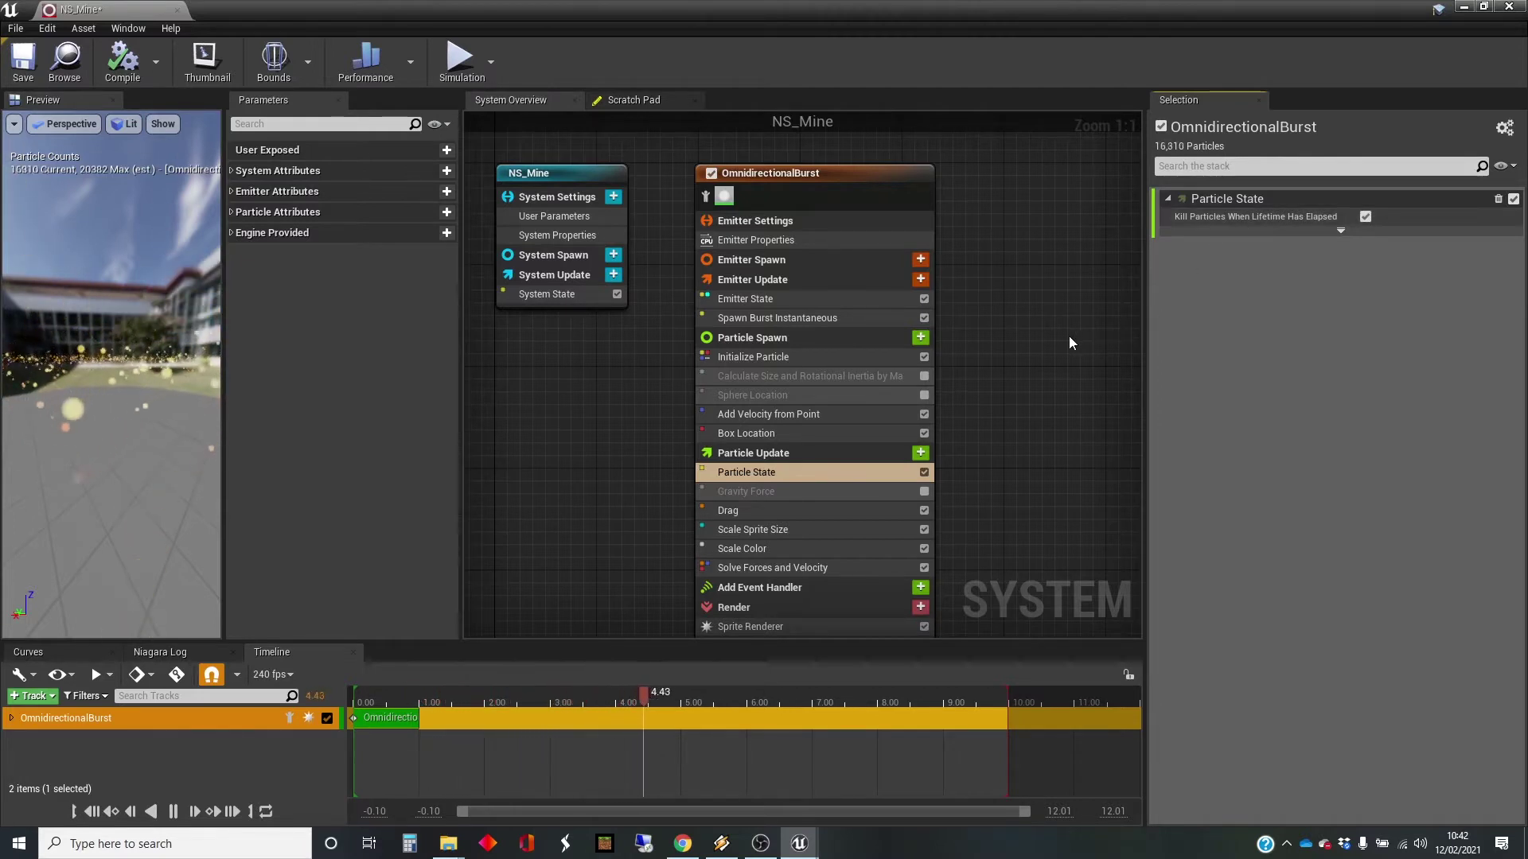
click(1365, 216)
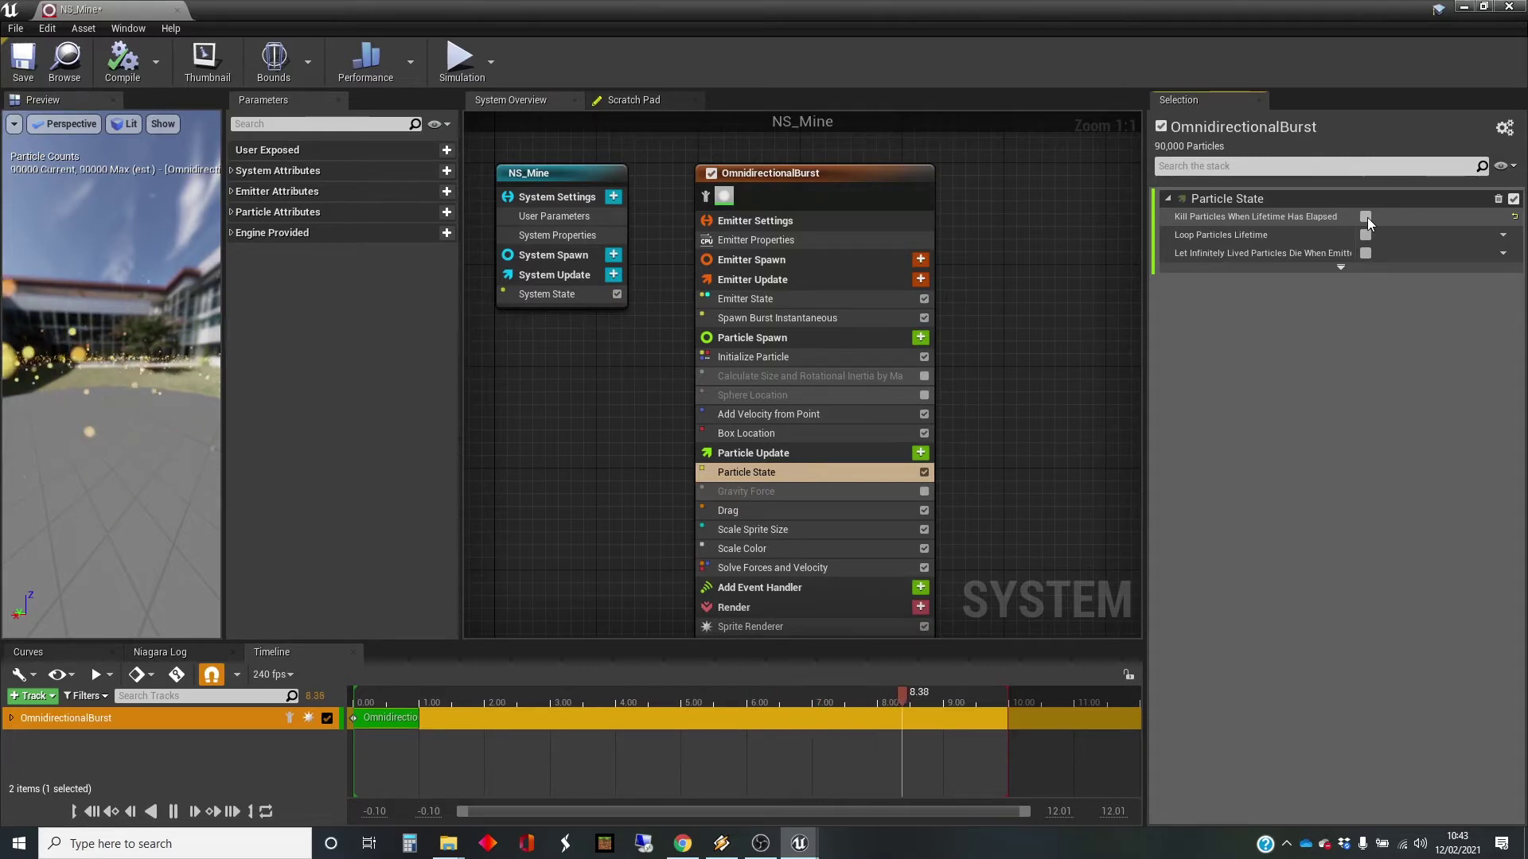
click(1365, 216)
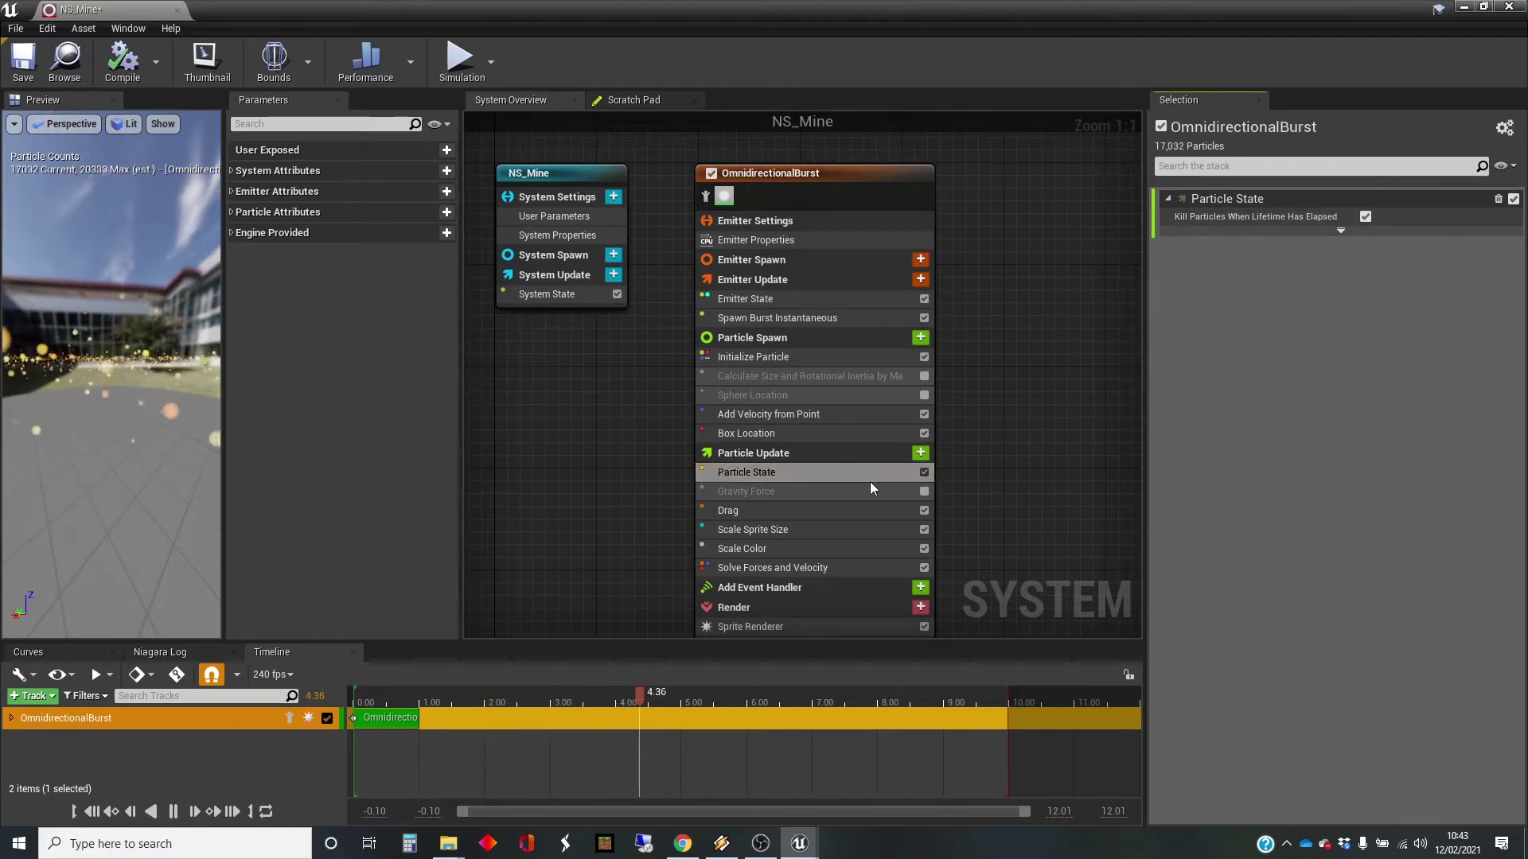
- Disable Scale Sprite Size and set Initialize Particle's Uniform Sprite Size Min to 30 and Max to 50
click(799, 530)
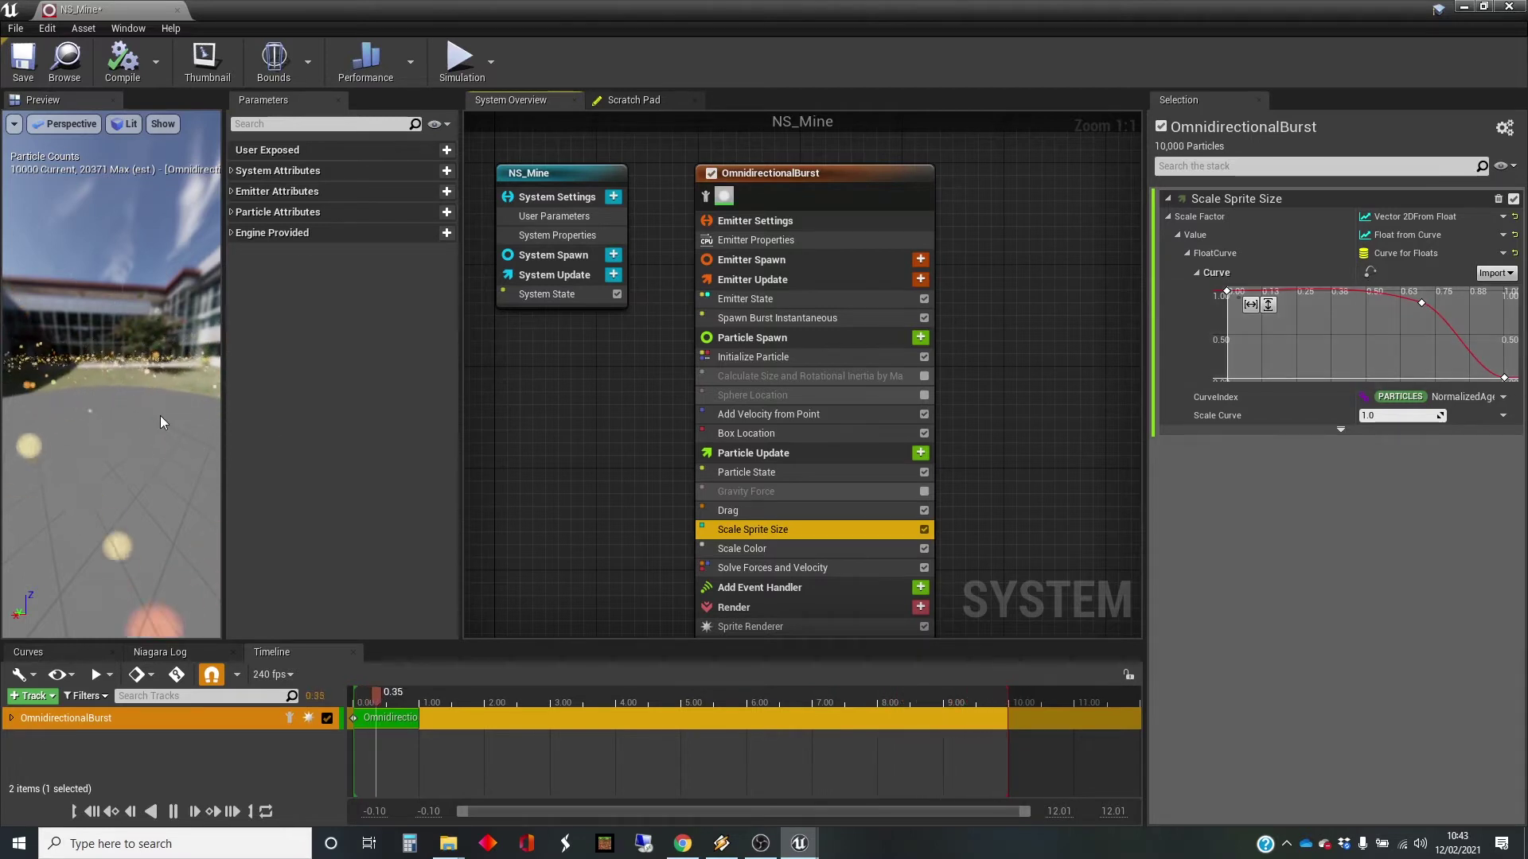
click(923, 530)
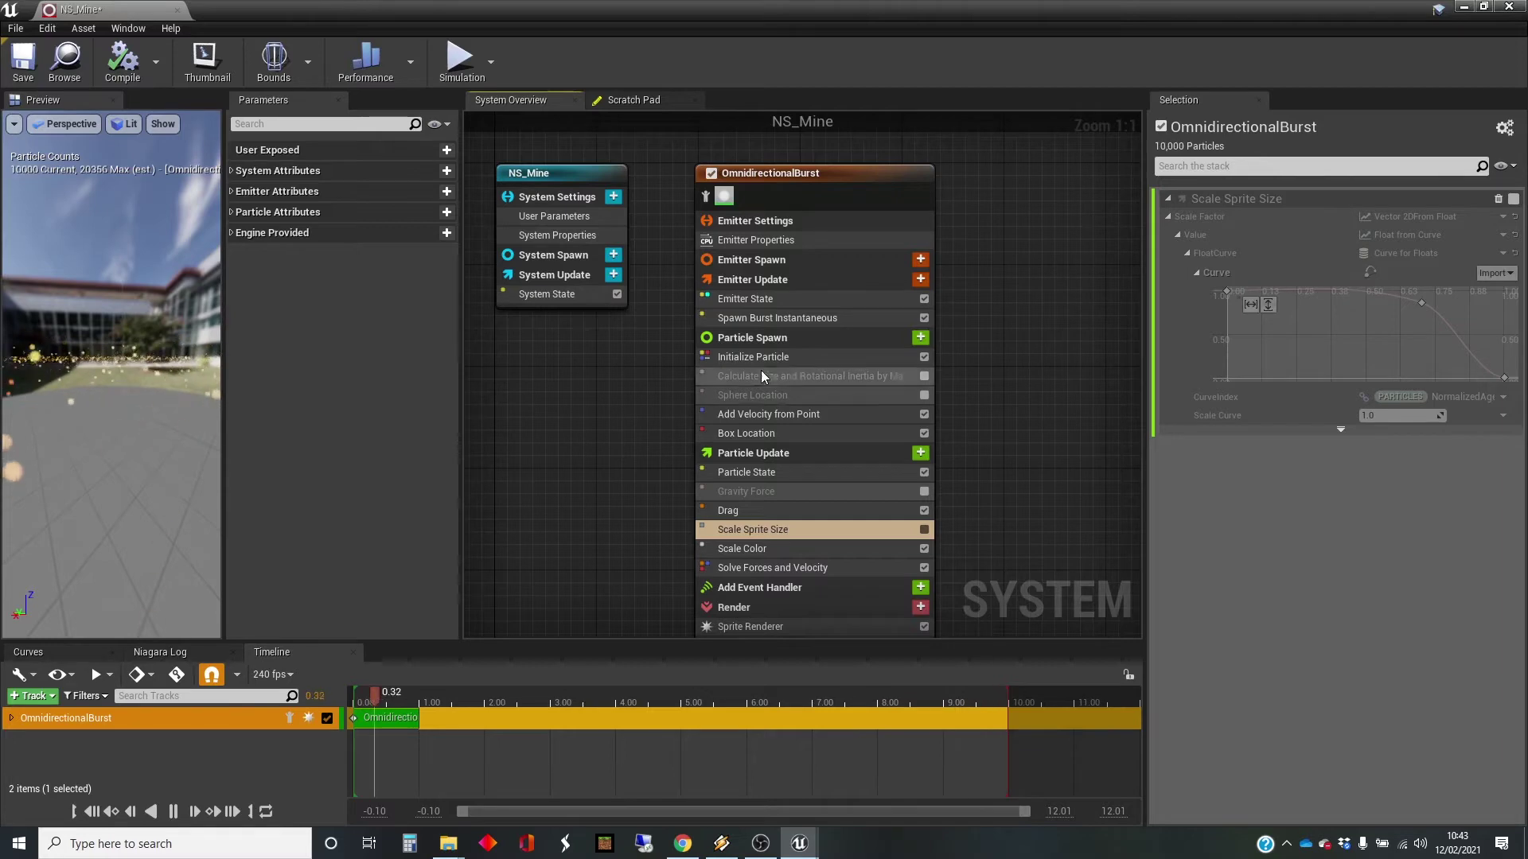
click(783, 358)
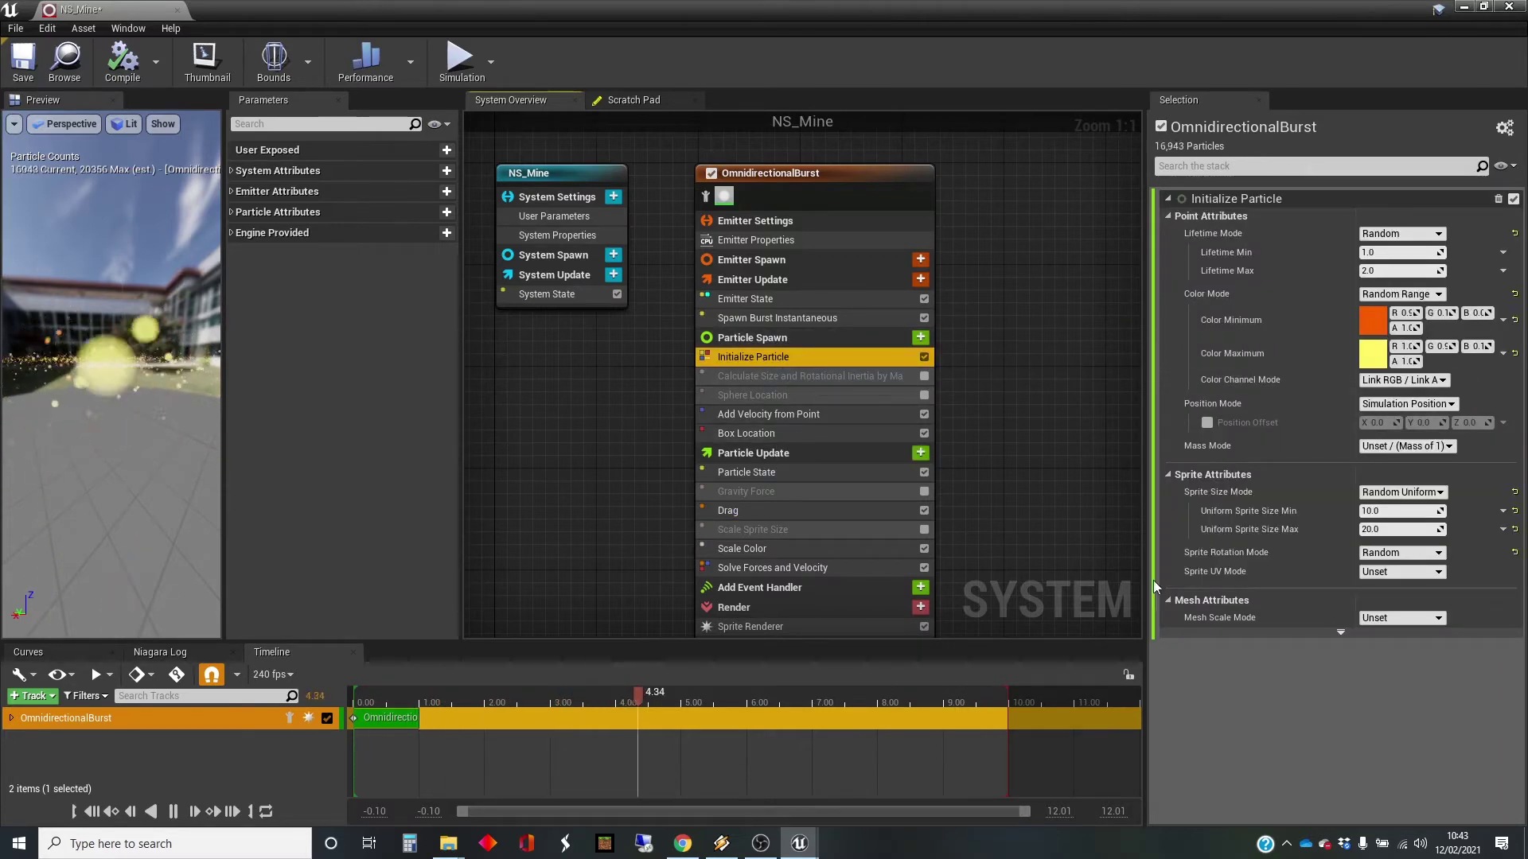
click(1403, 511)
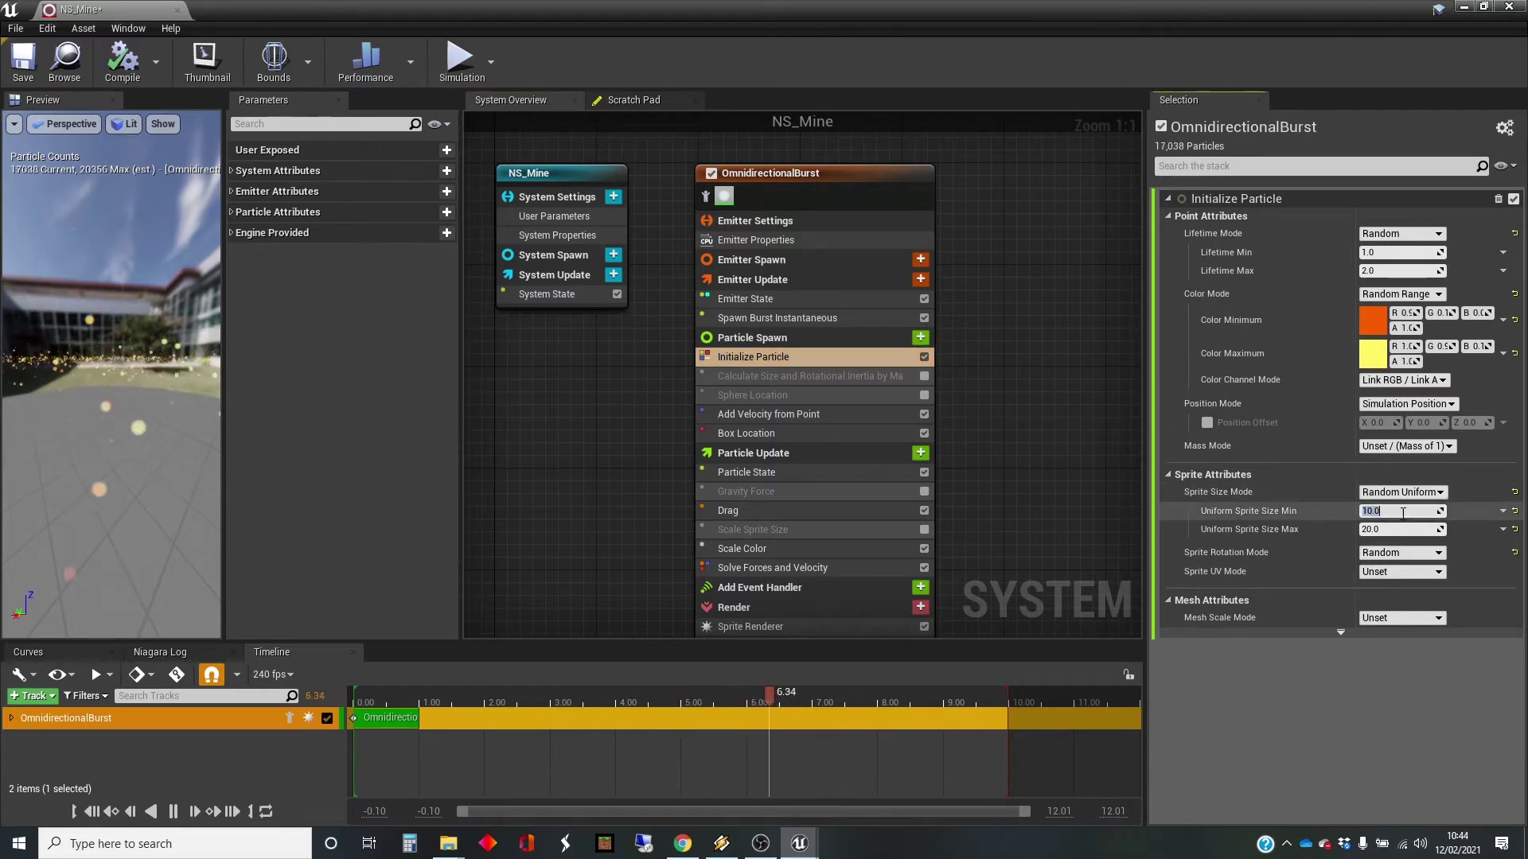
text(30)
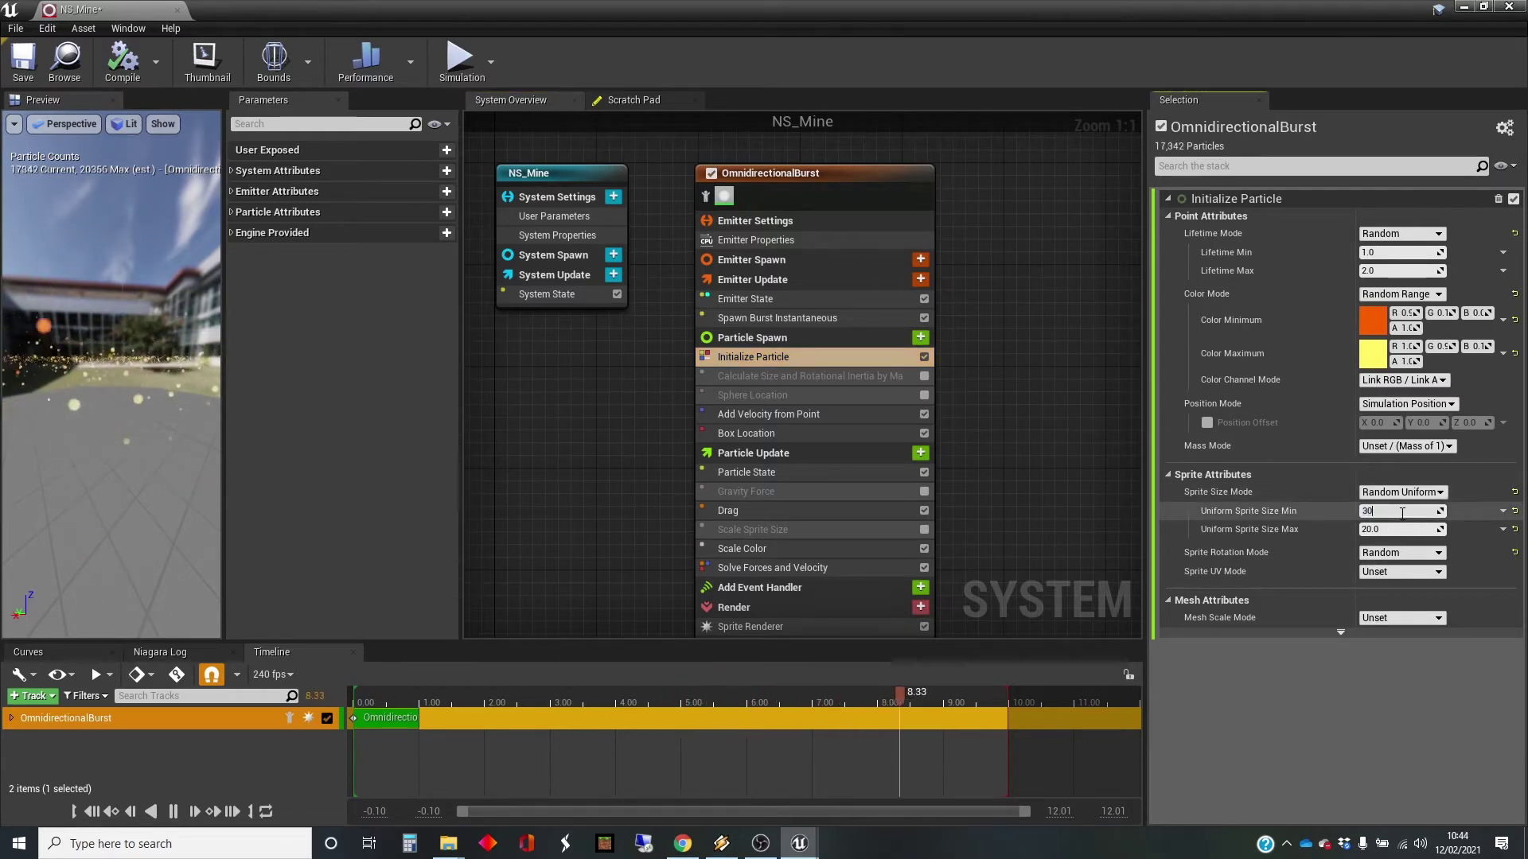
click(1394, 528)
text(5)
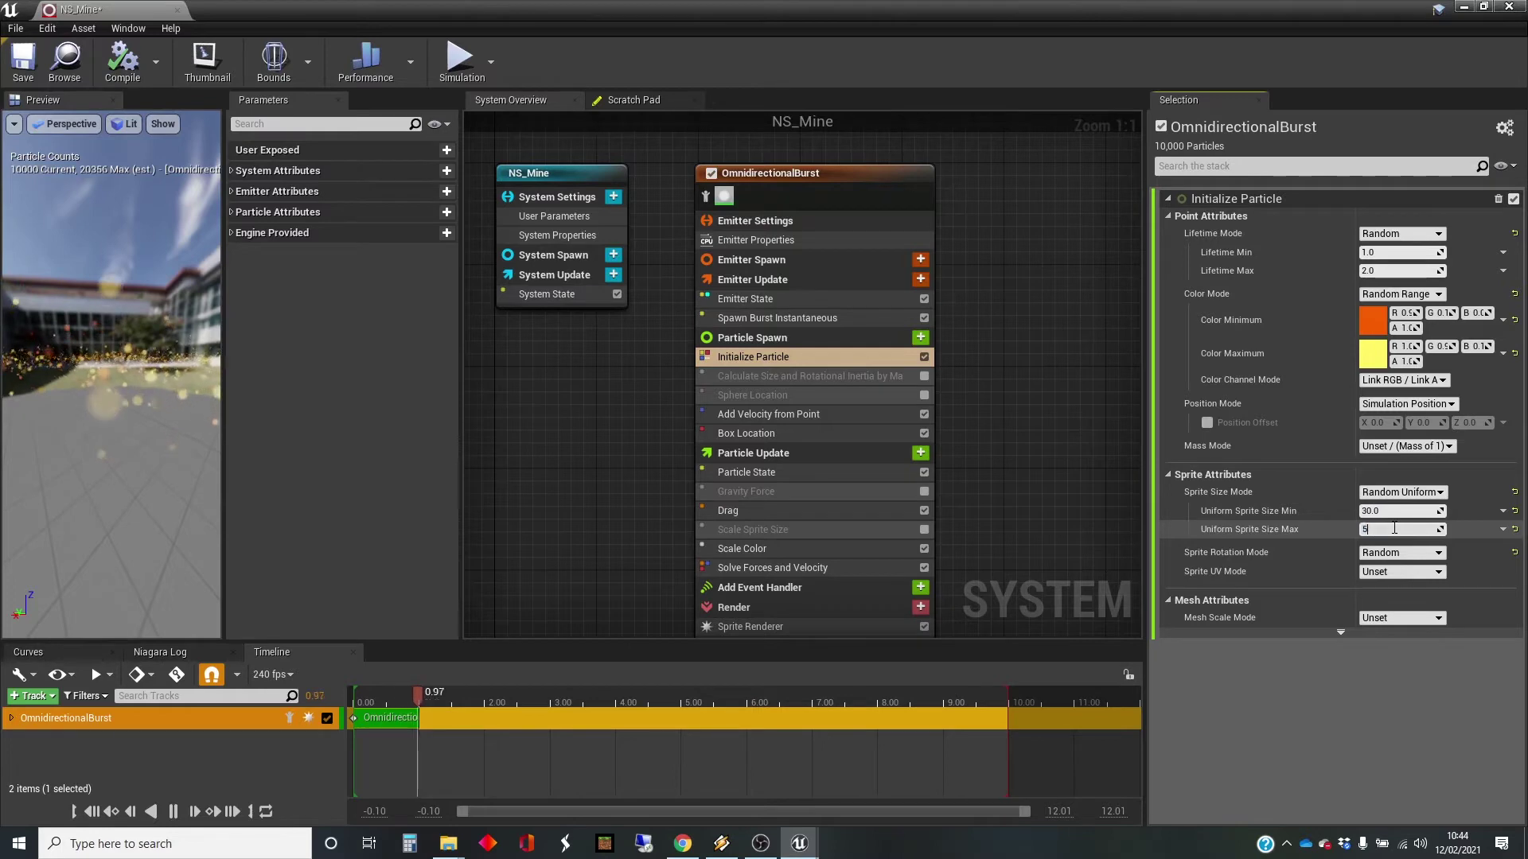
text(0)
key(Return)
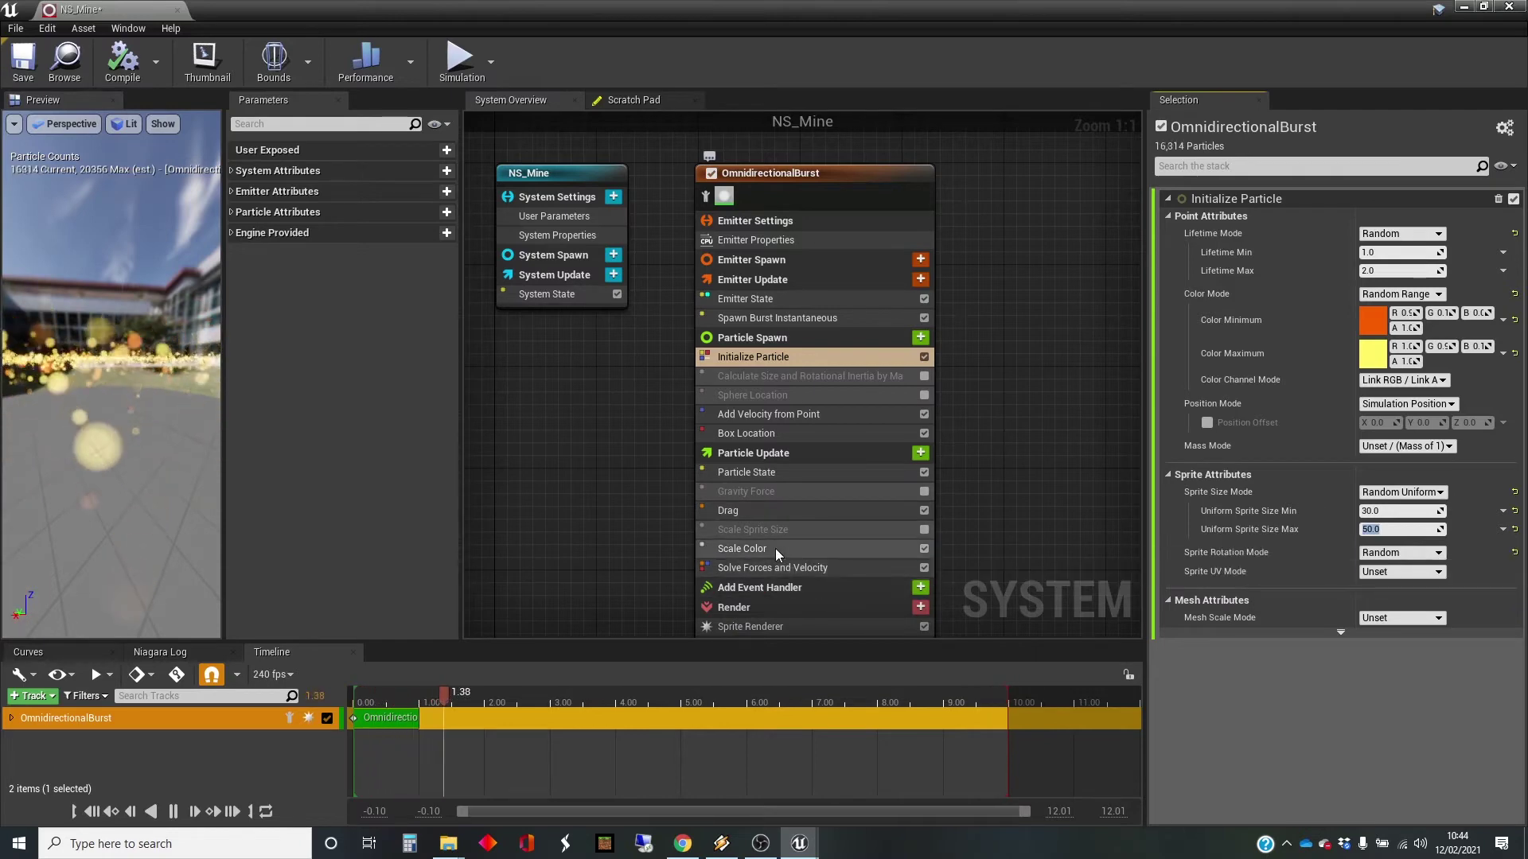
- Re-enable Scale Sprite Size and reshape its curve, moving the middle key to about time 0.31 and value 0.46
click(923, 530)
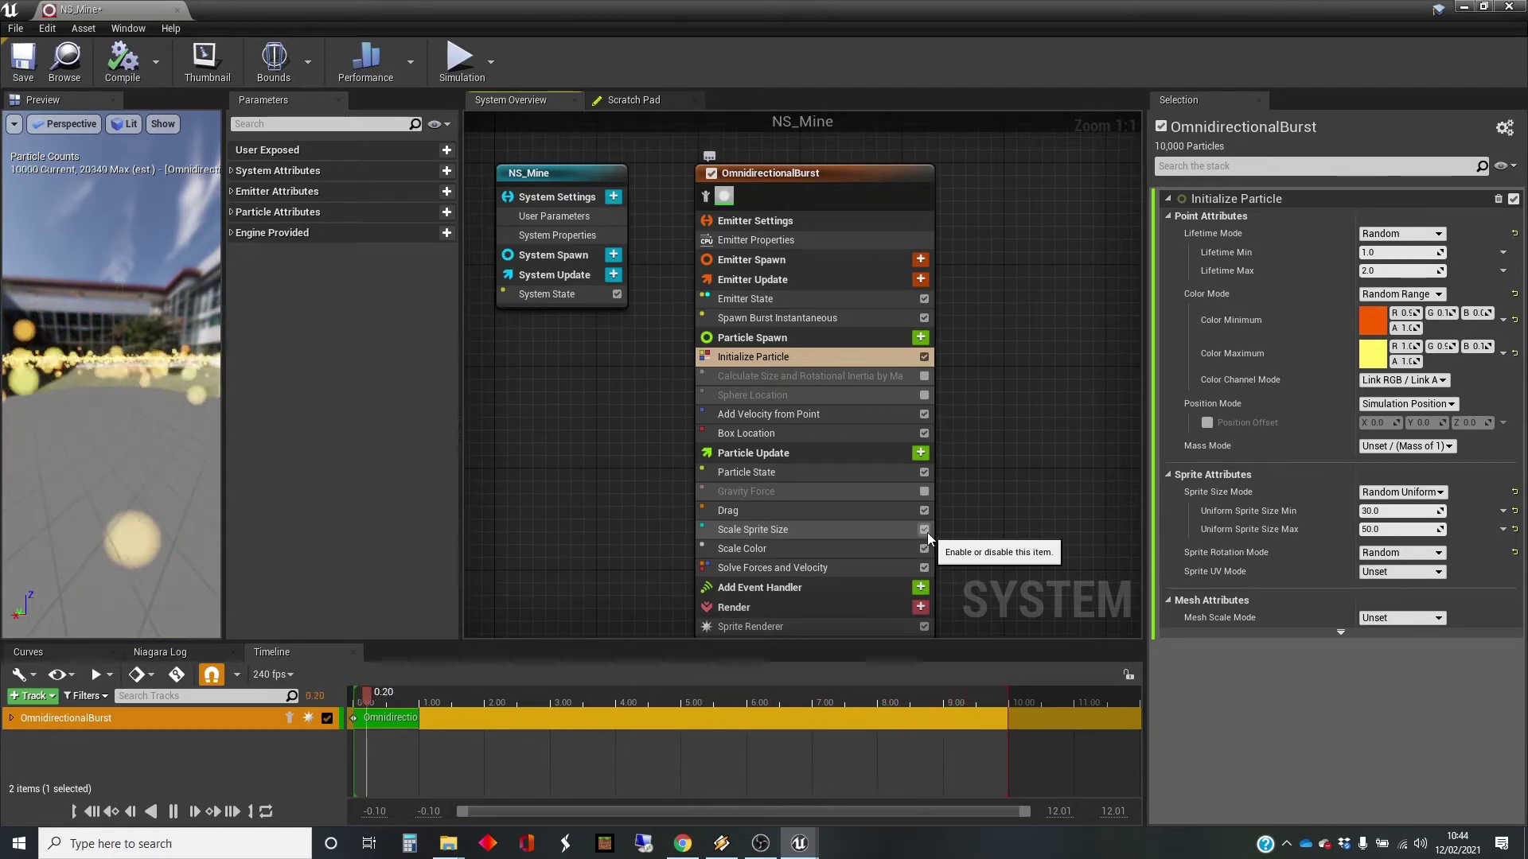
click(889, 530)
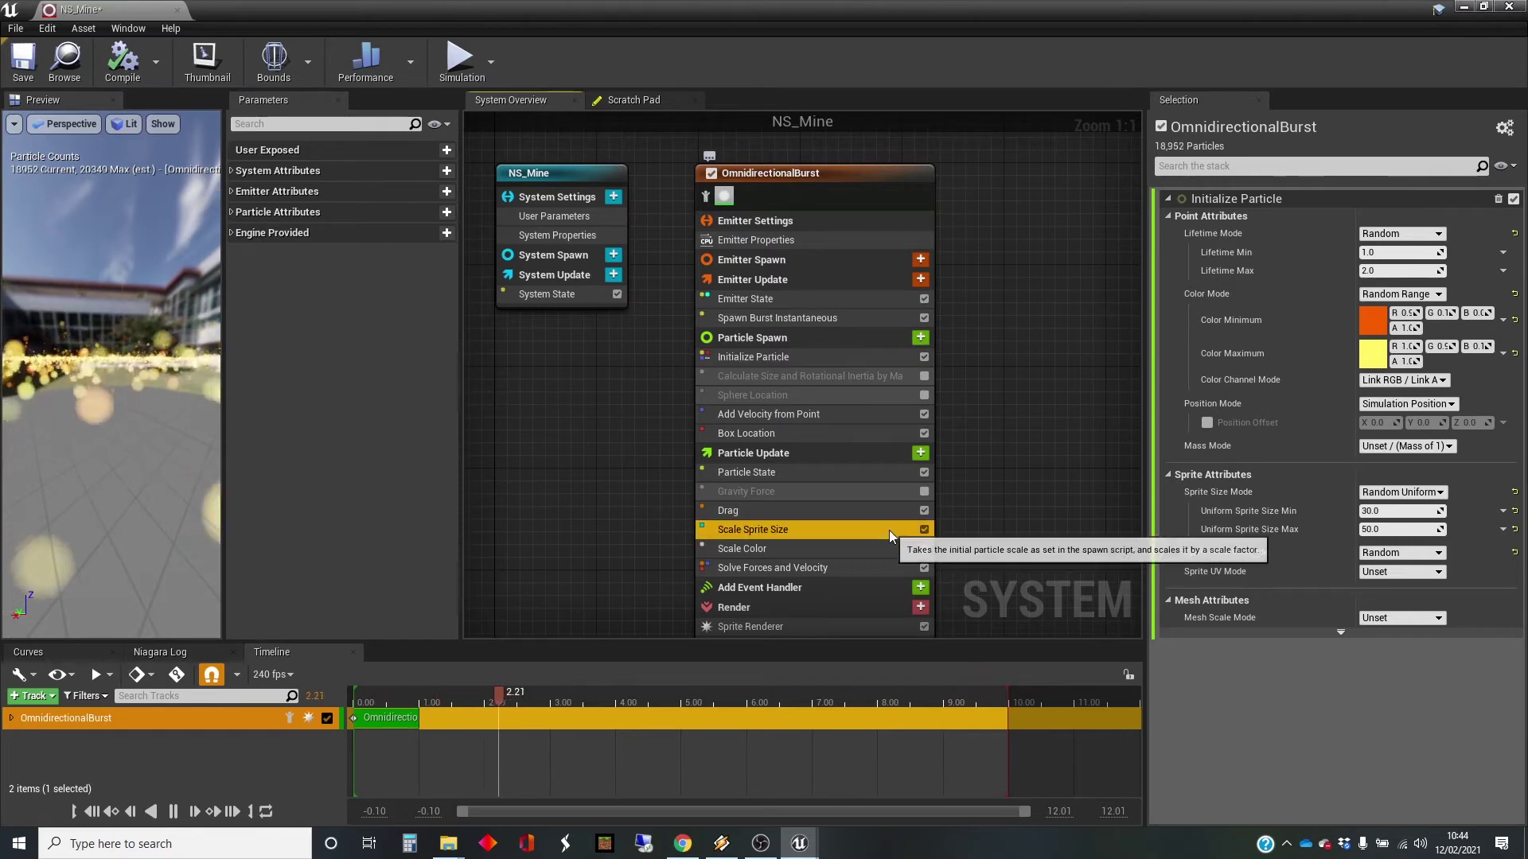
mouse_move(1422, 306)
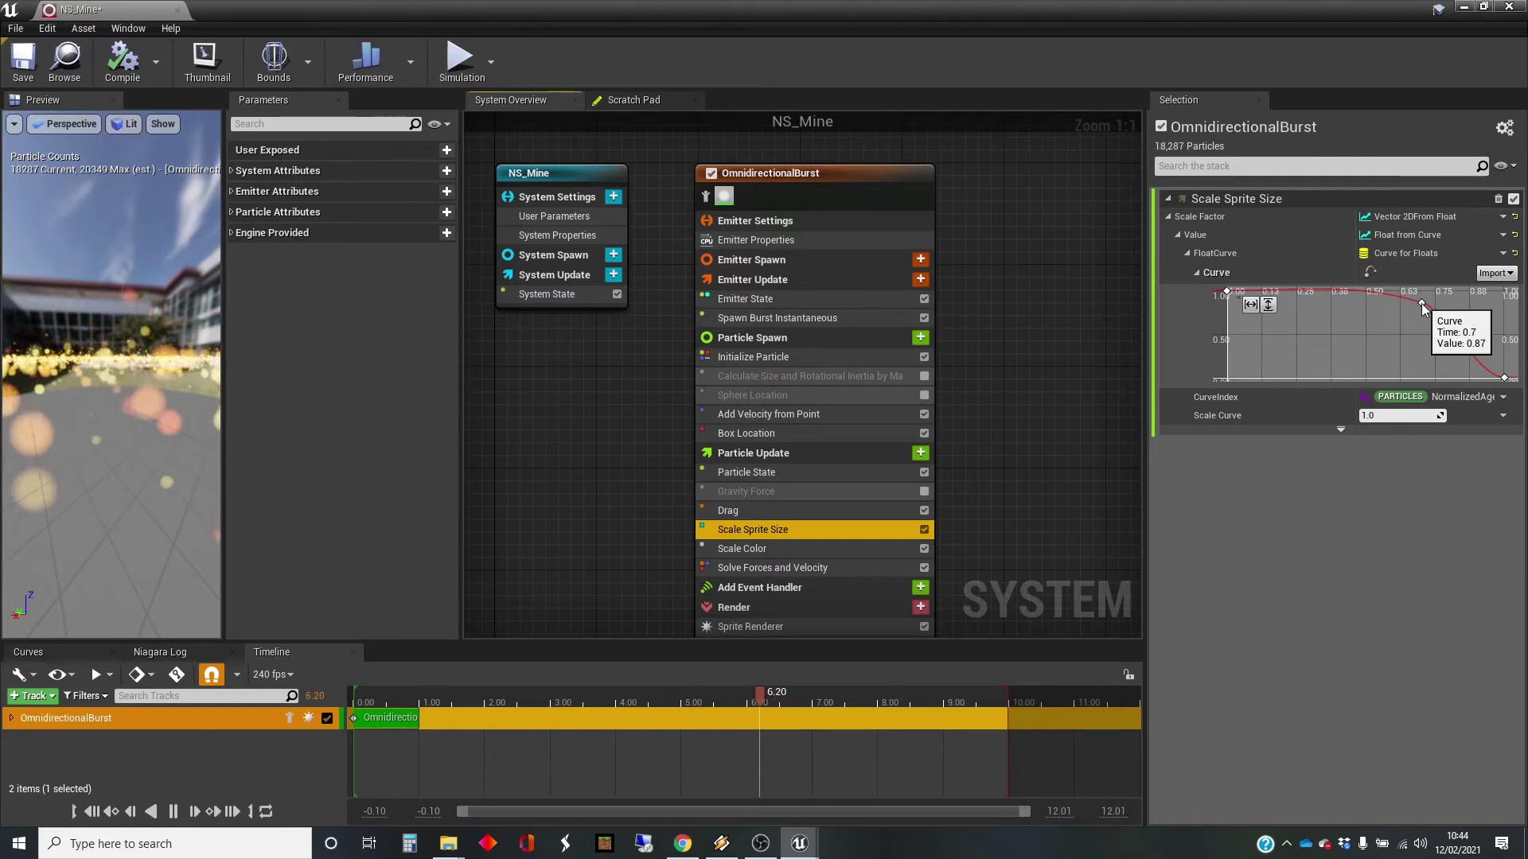
drag(1421, 305, 1340, 335)
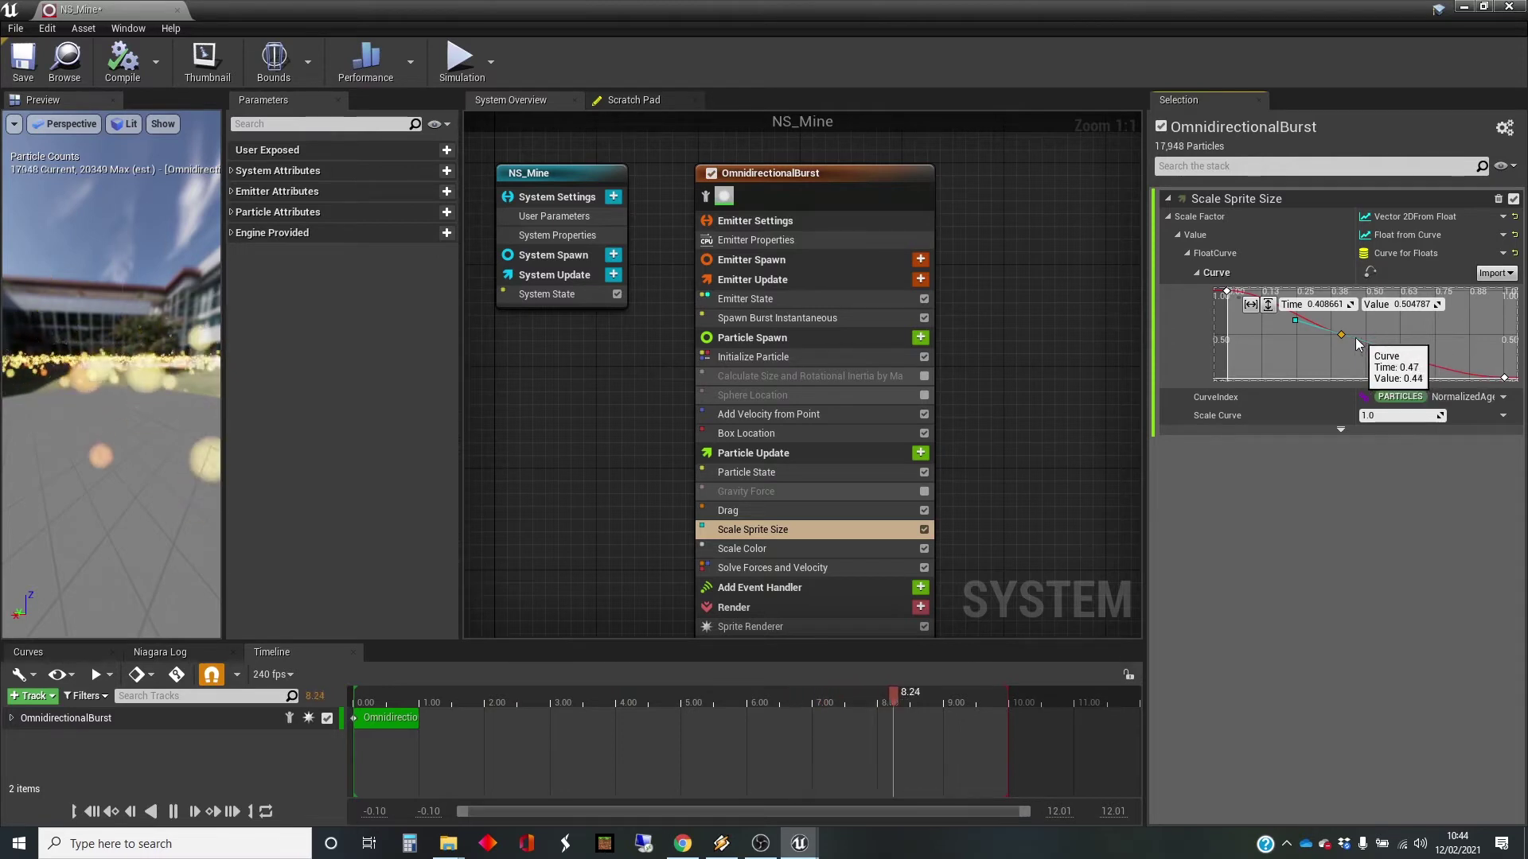
drag(1341, 334, 1420, 316)
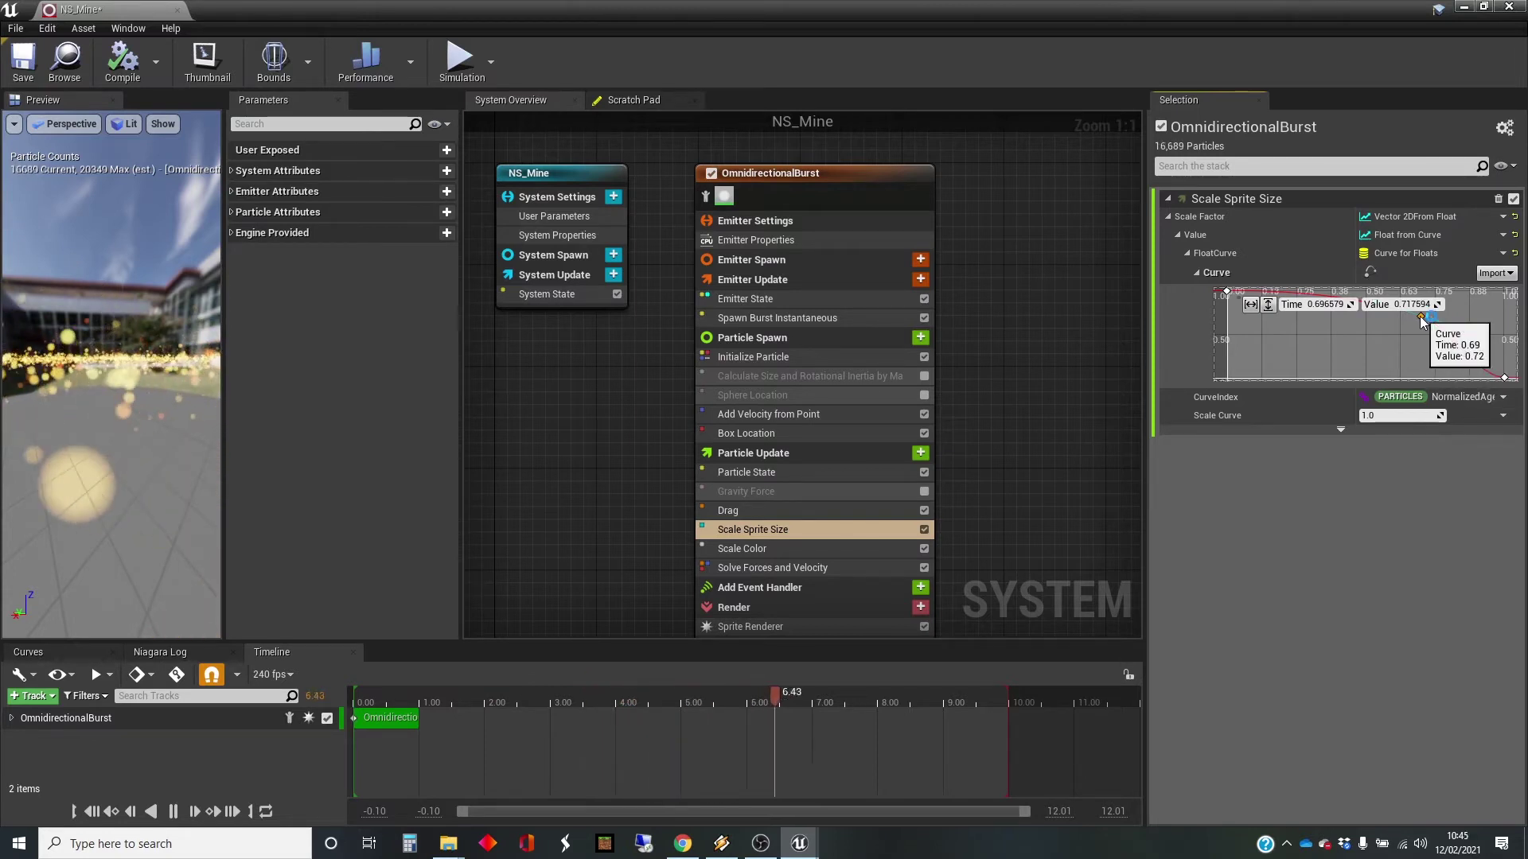
drag(1421, 317, 1268, 350)
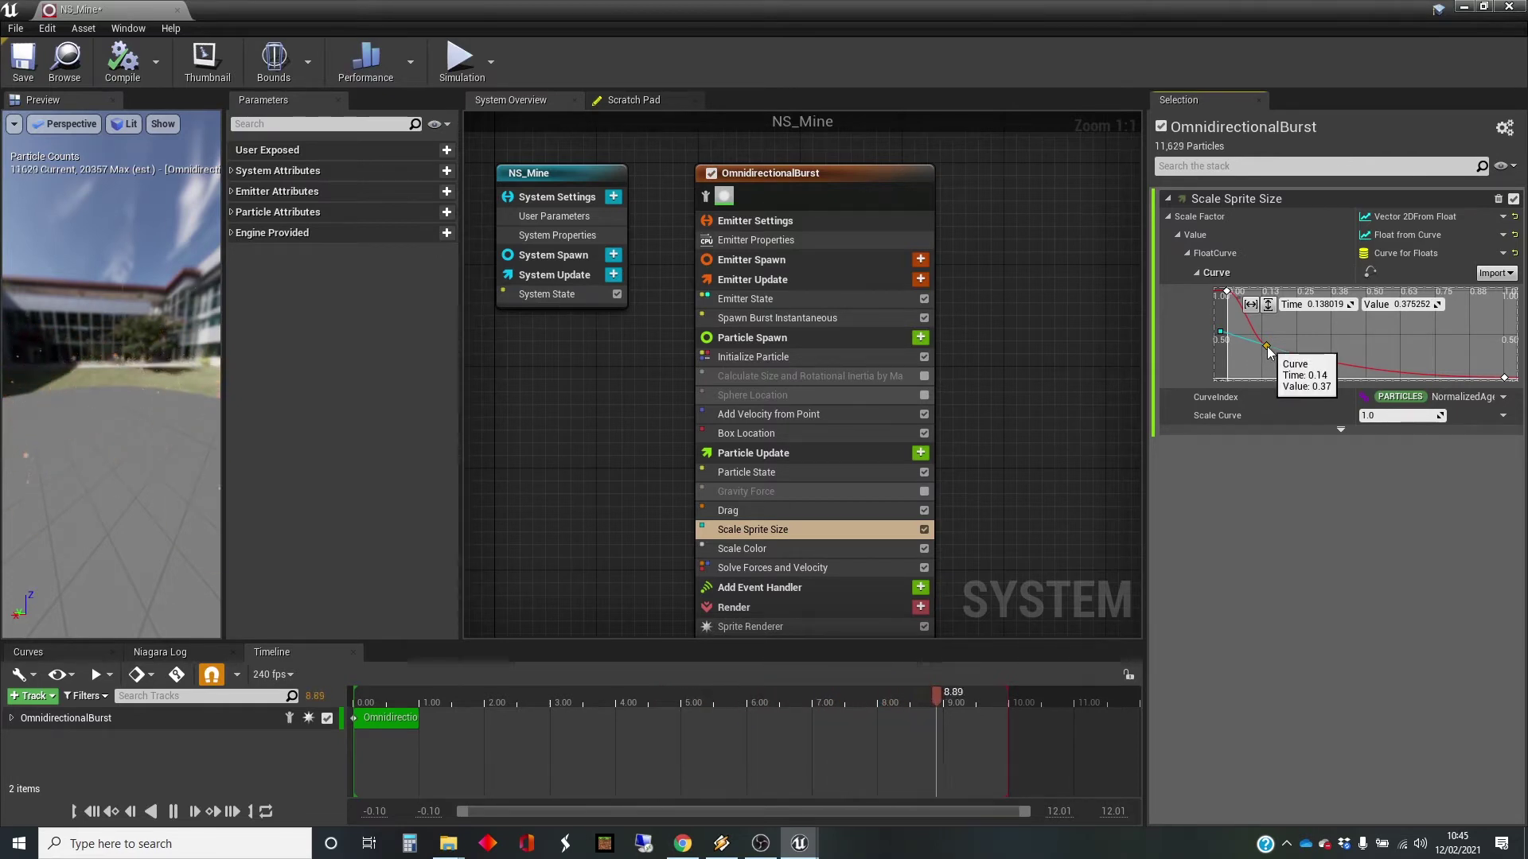
drag(1265, 348, 1299, 344)
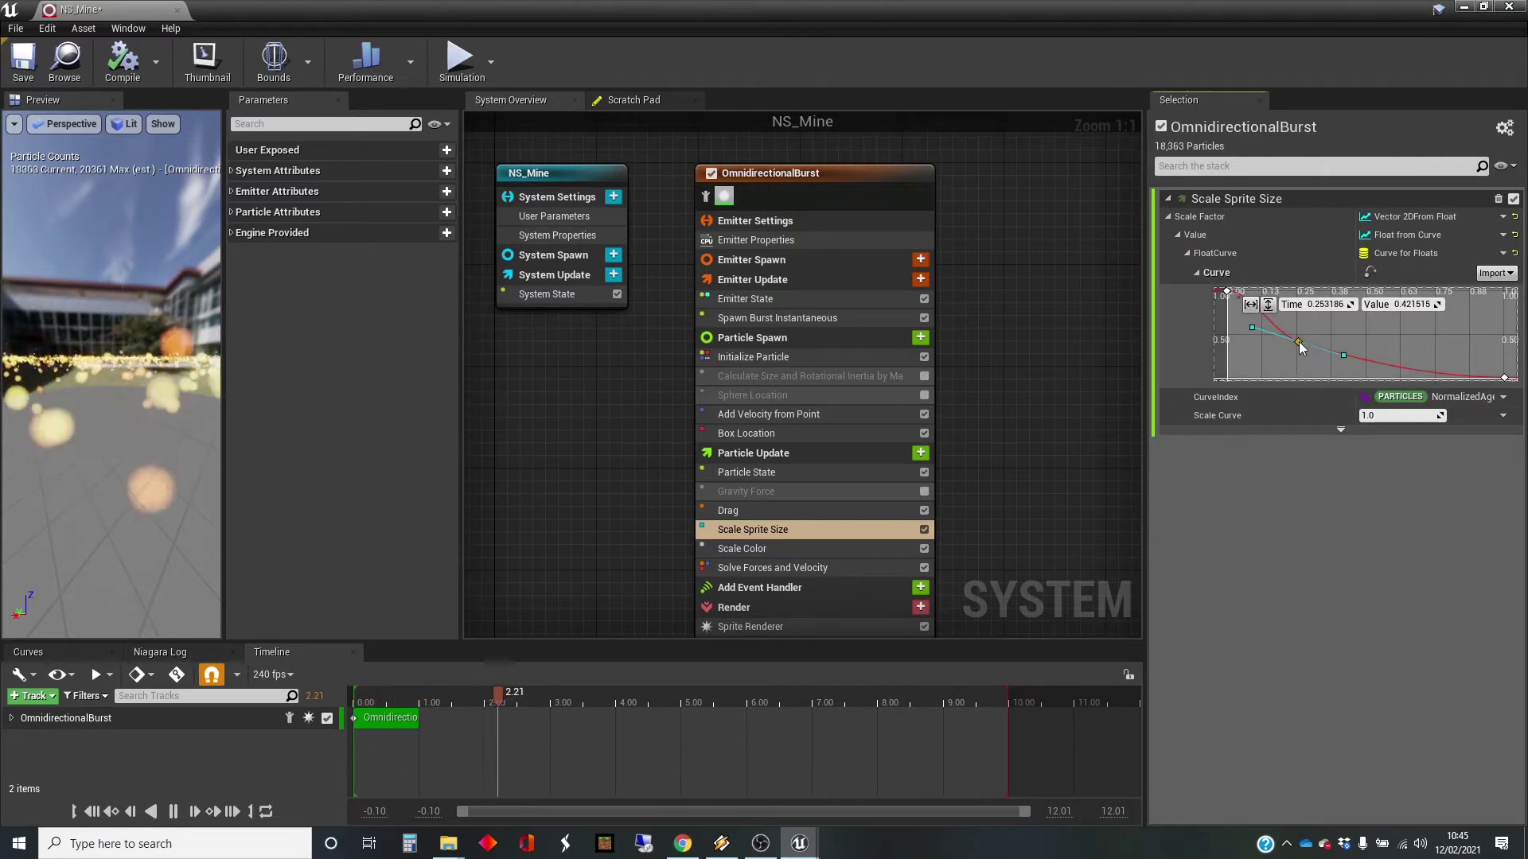
mouse_move(1299, 343)
drag(1302, 348, 1315, 343)
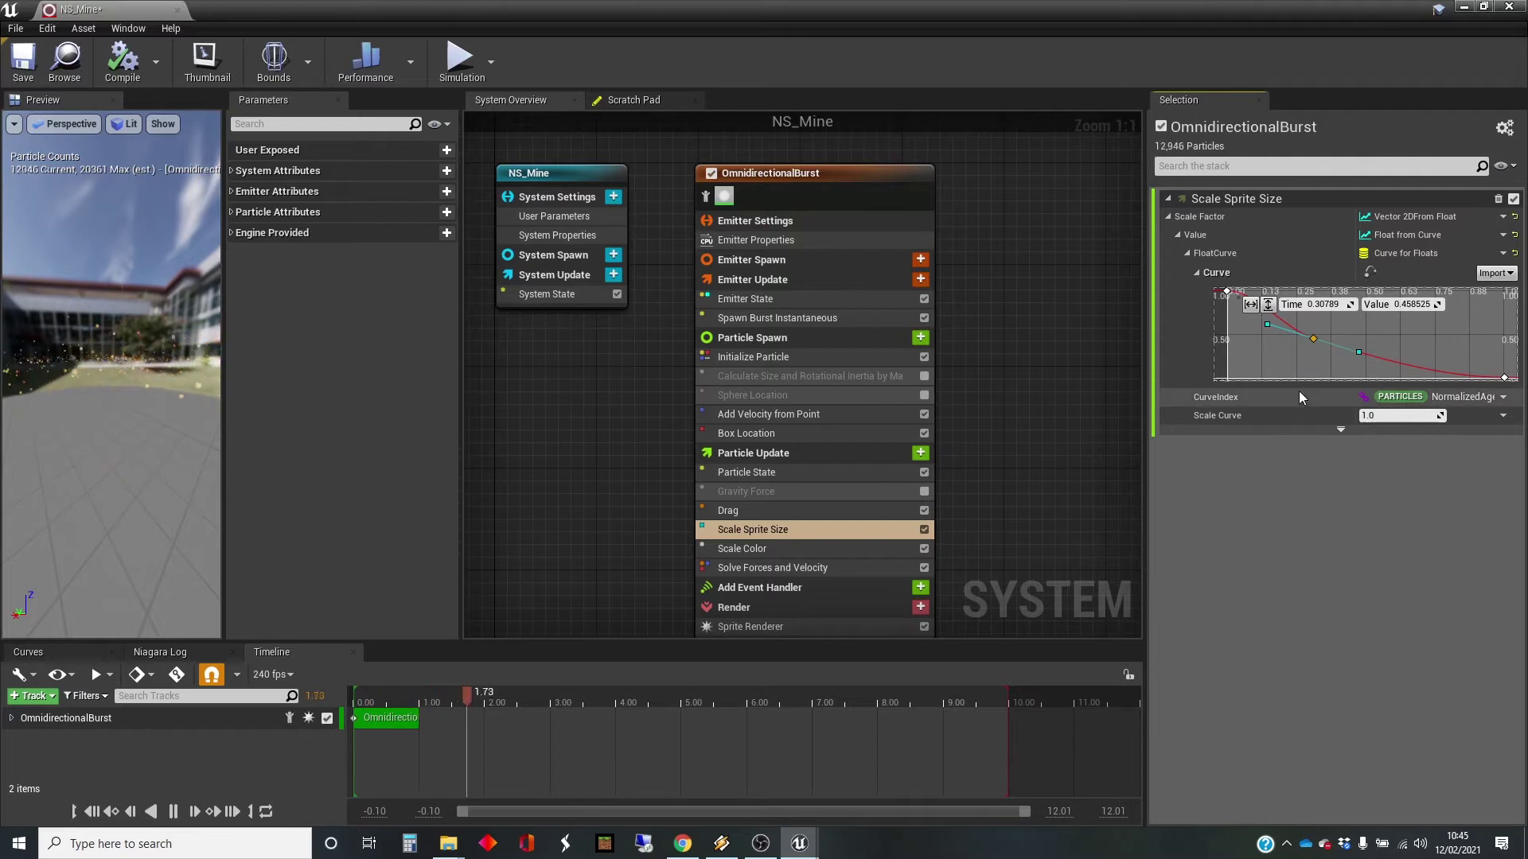
- Disable the Scale Sprite Size module and test the Scale Color module by switching it off and back on
click(924, 530)
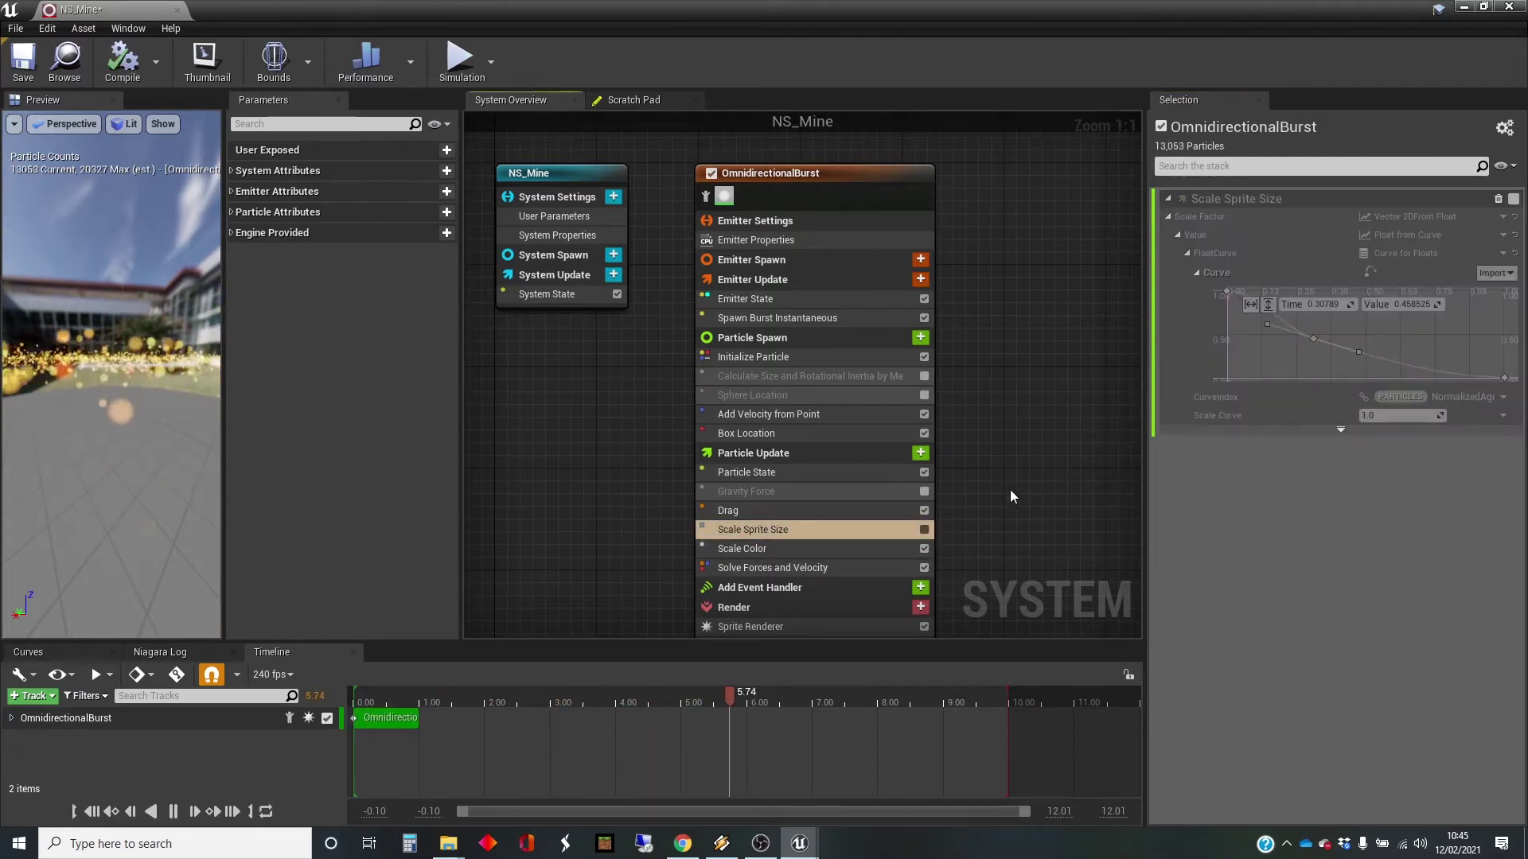
click(827, 551)
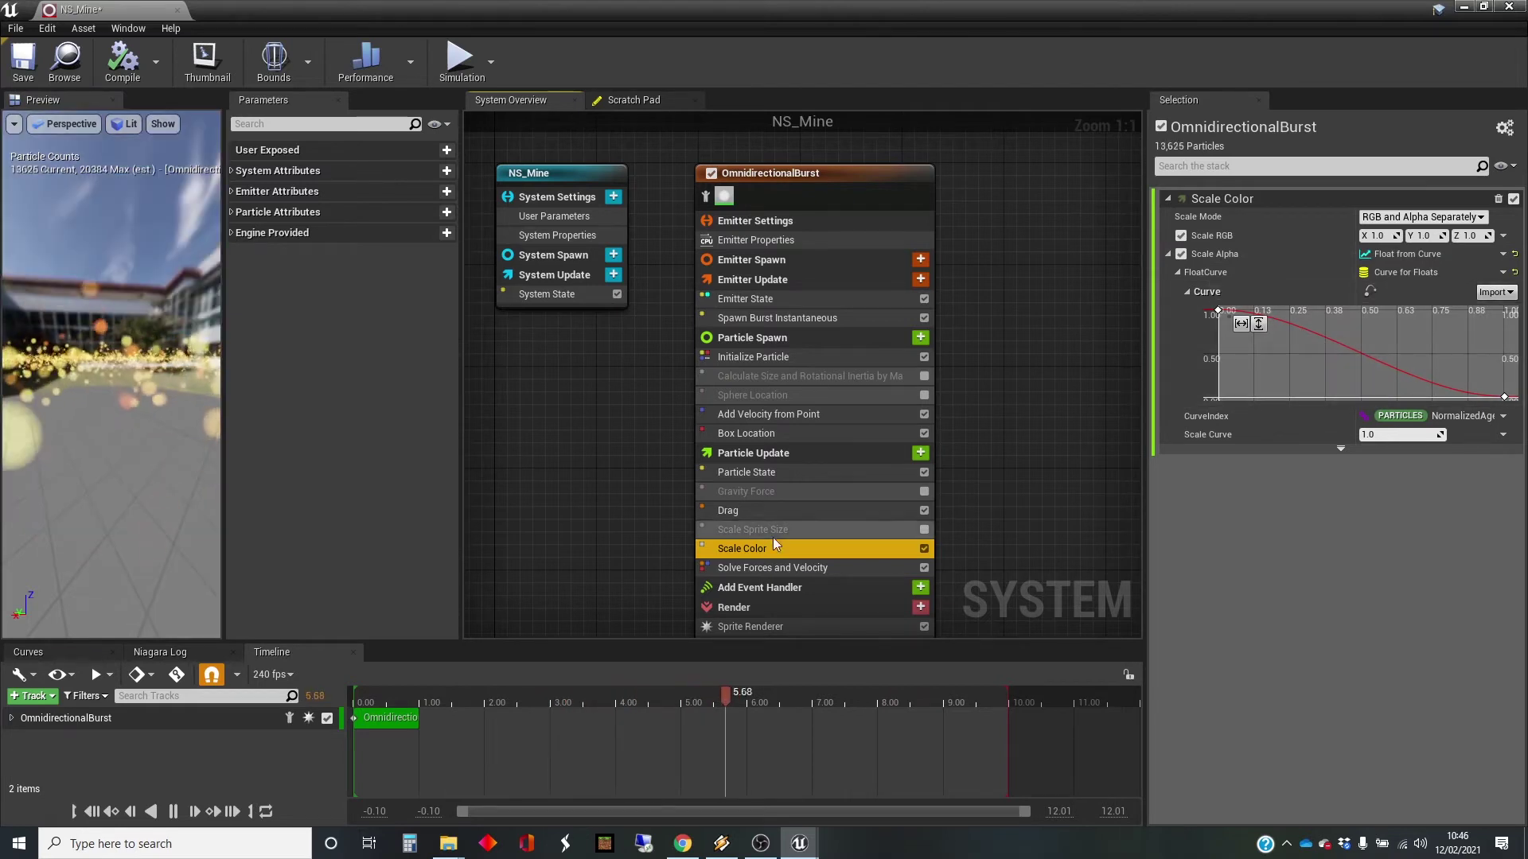
click(924, 550)
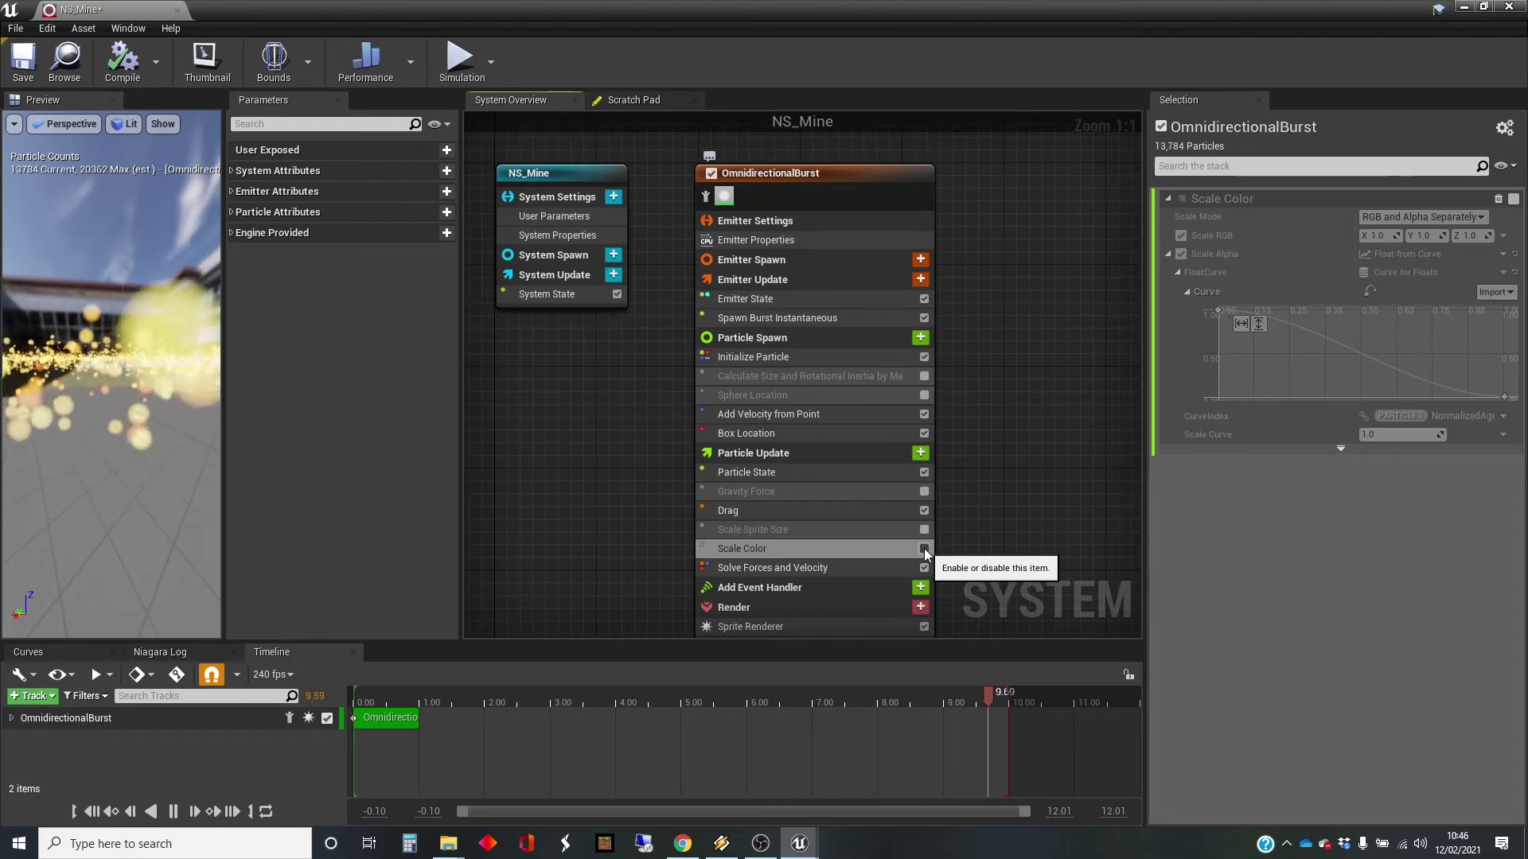
click(924, 549)
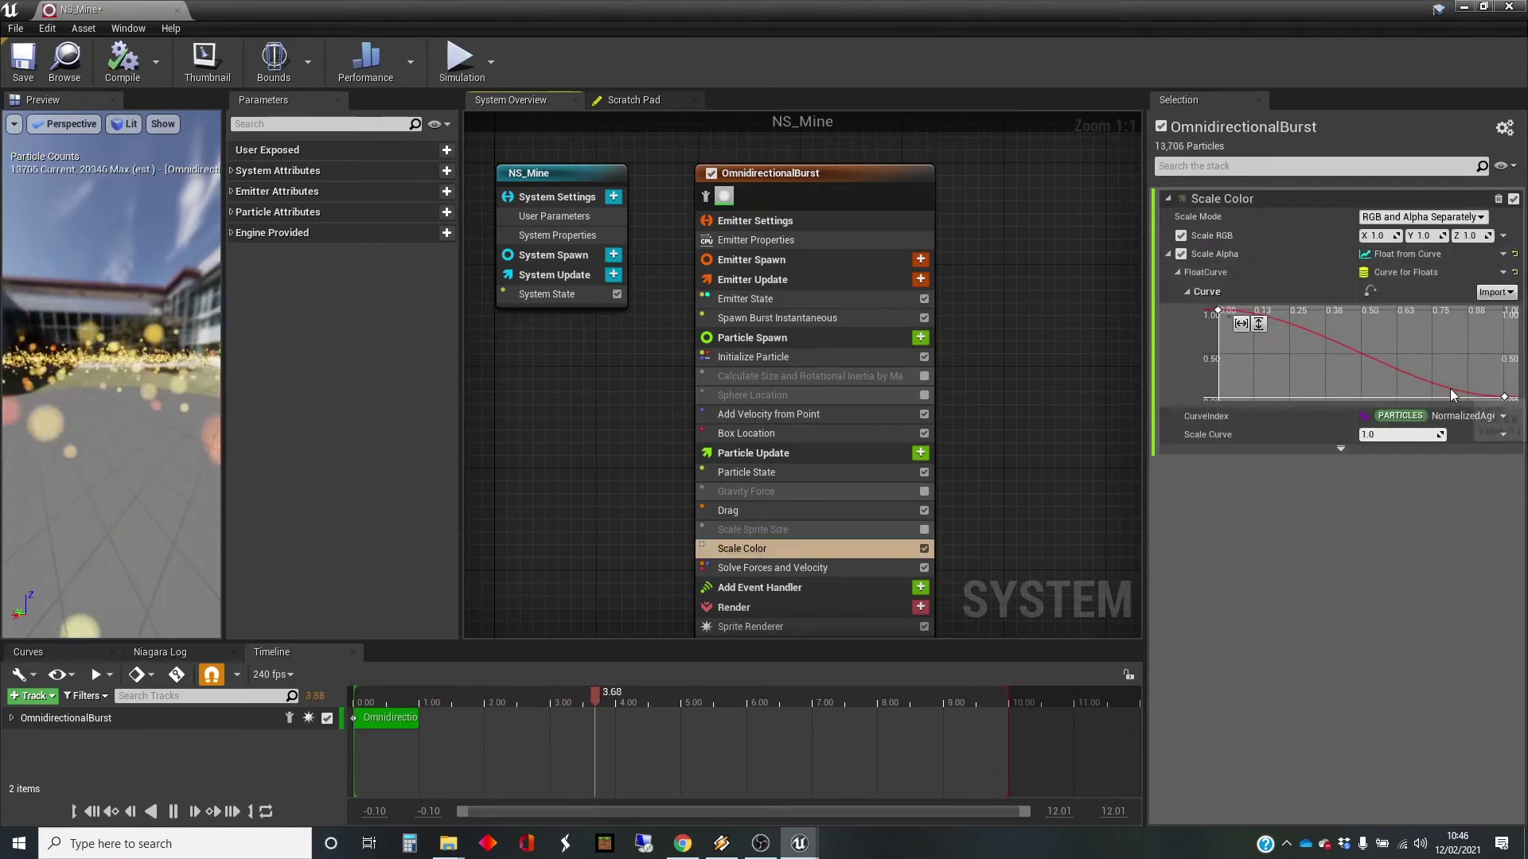
- Test the Scale Color module by switching it off and back on, and re-enable Scale Sprite Size
mouse_move(1236, 318)
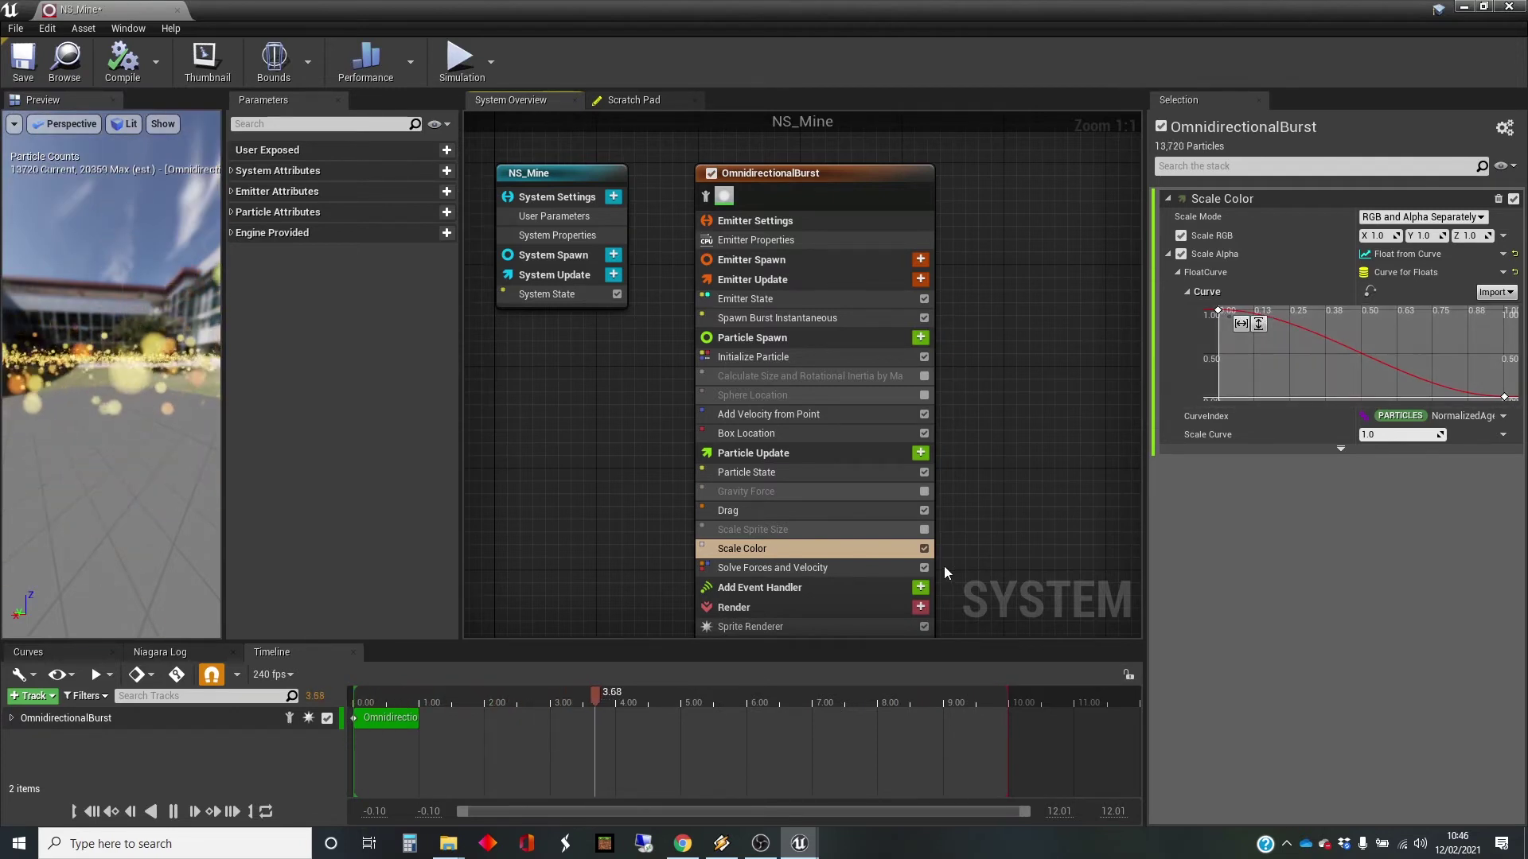
click(924, 548)
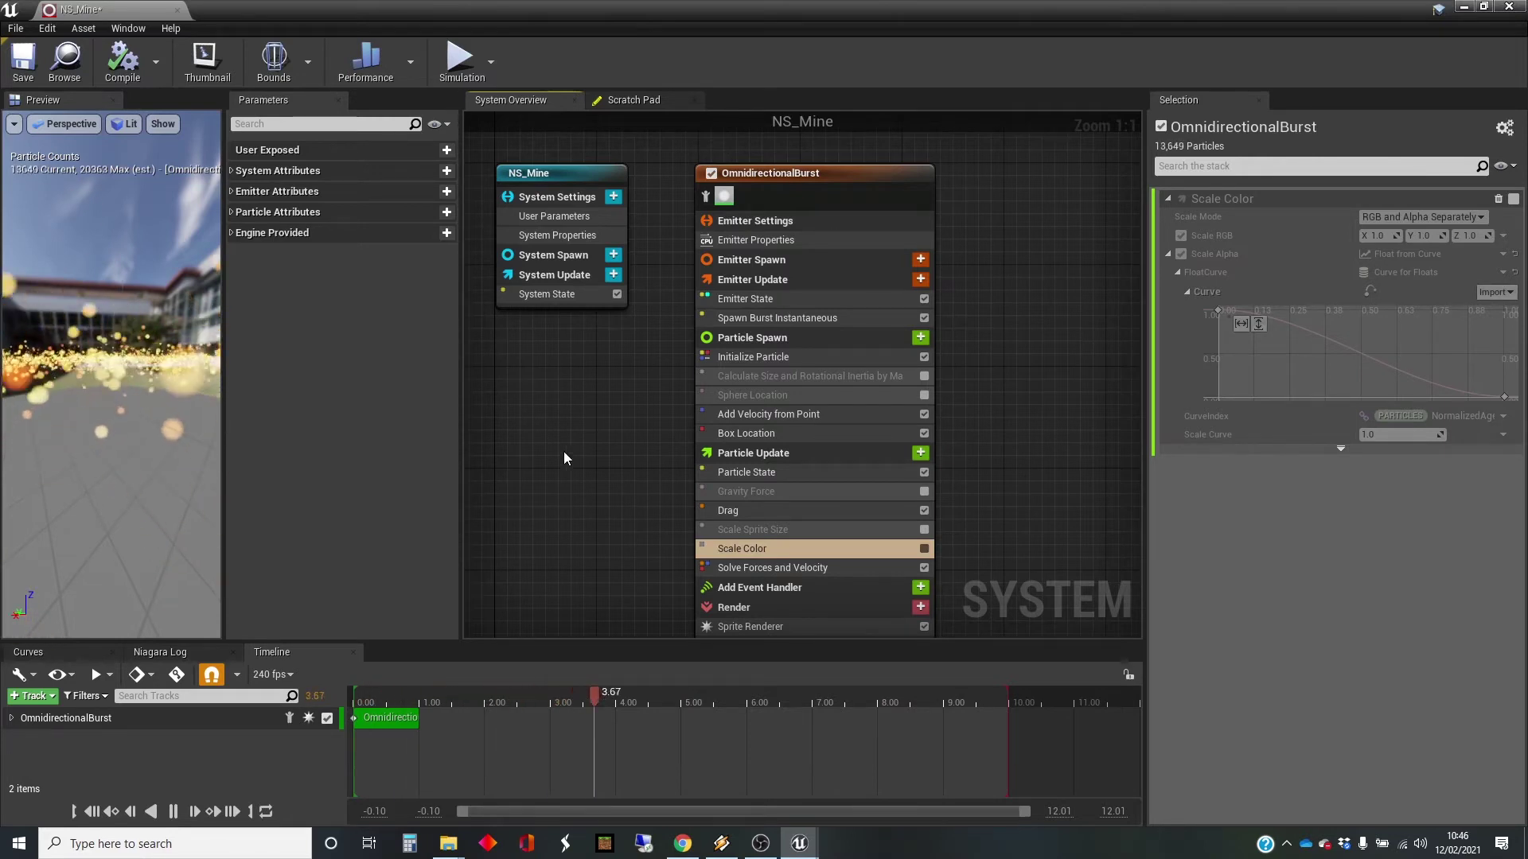
click(924, 549)
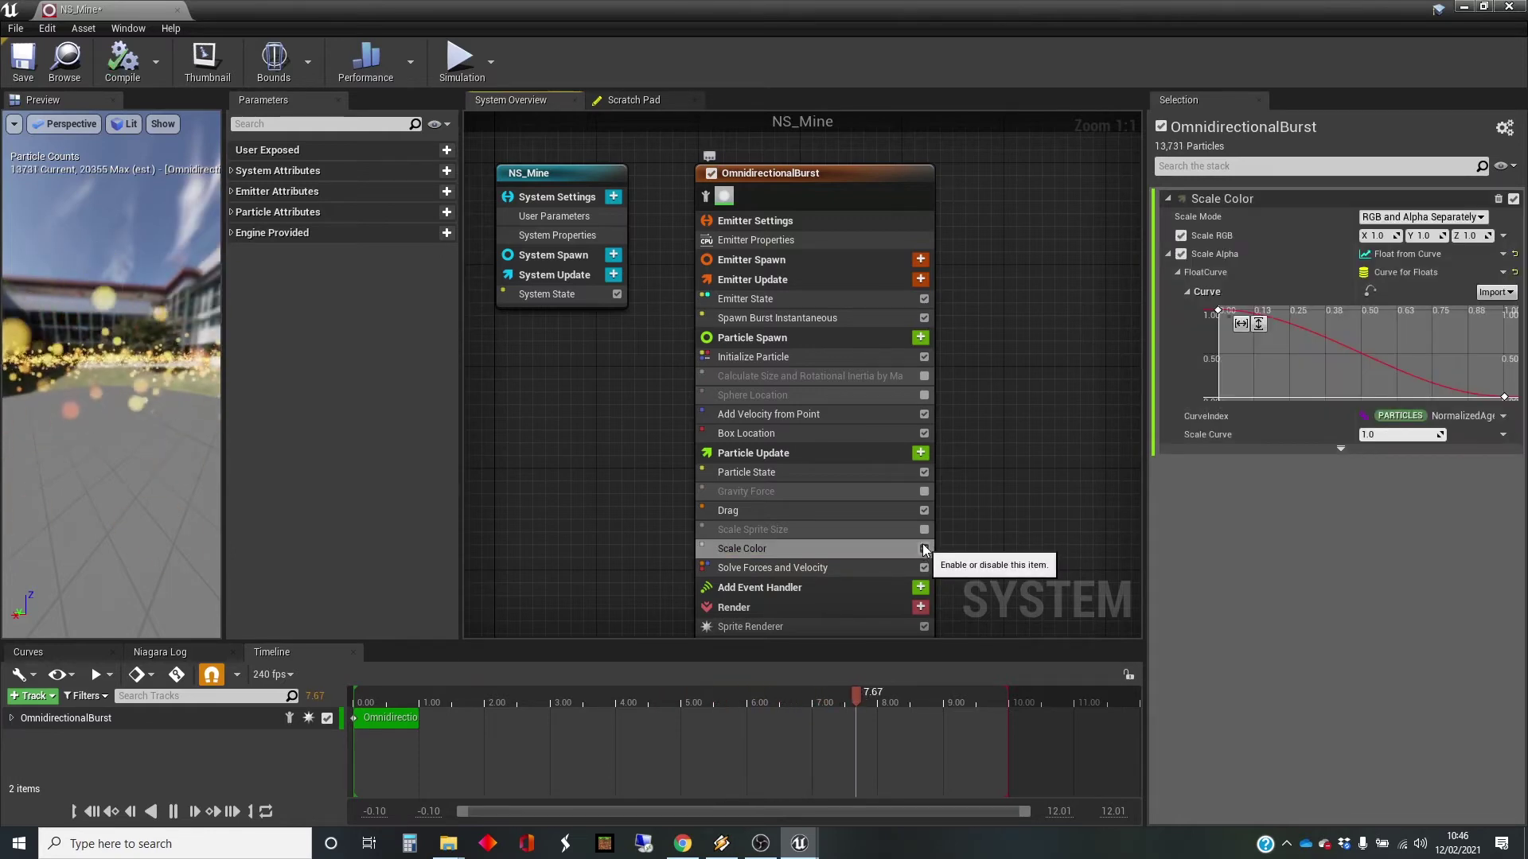
click(925, 529)
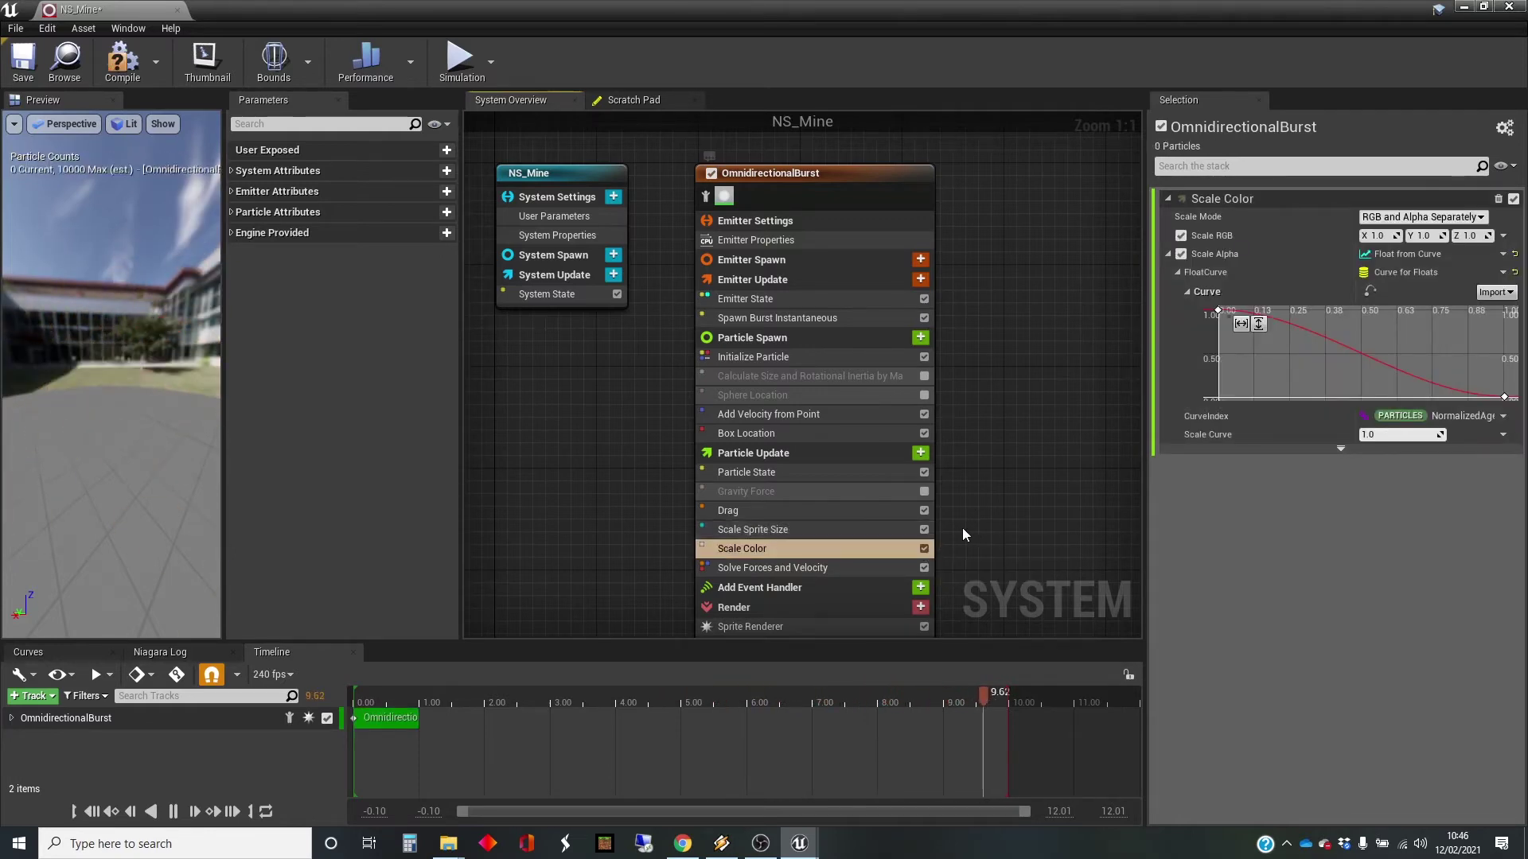
- Try disabling the Solve Forces and Velocity module and check which other modules depend on it
click(797, 570)
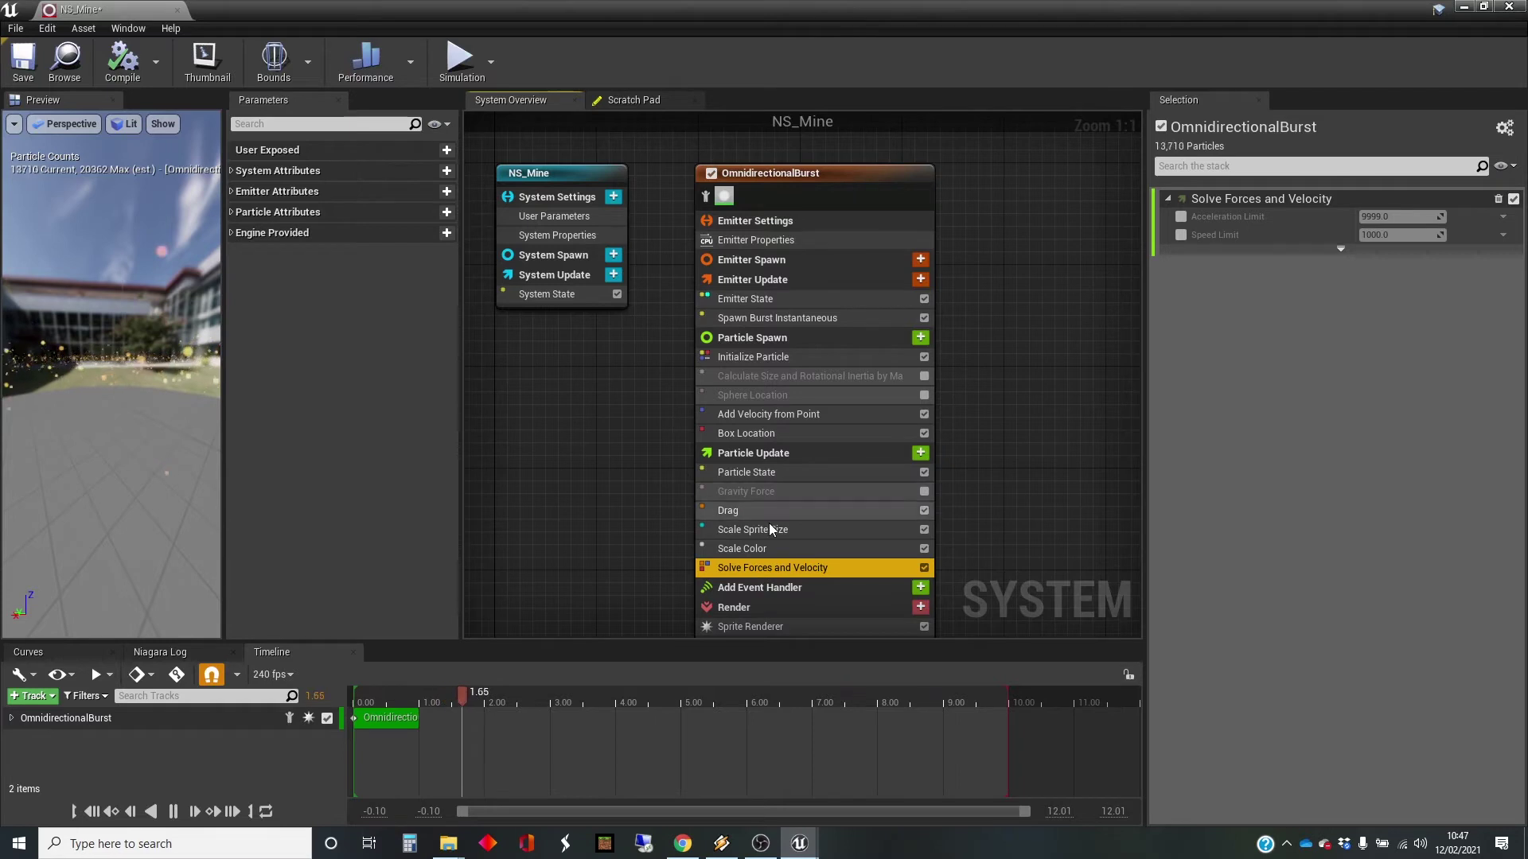
click(924, 567)
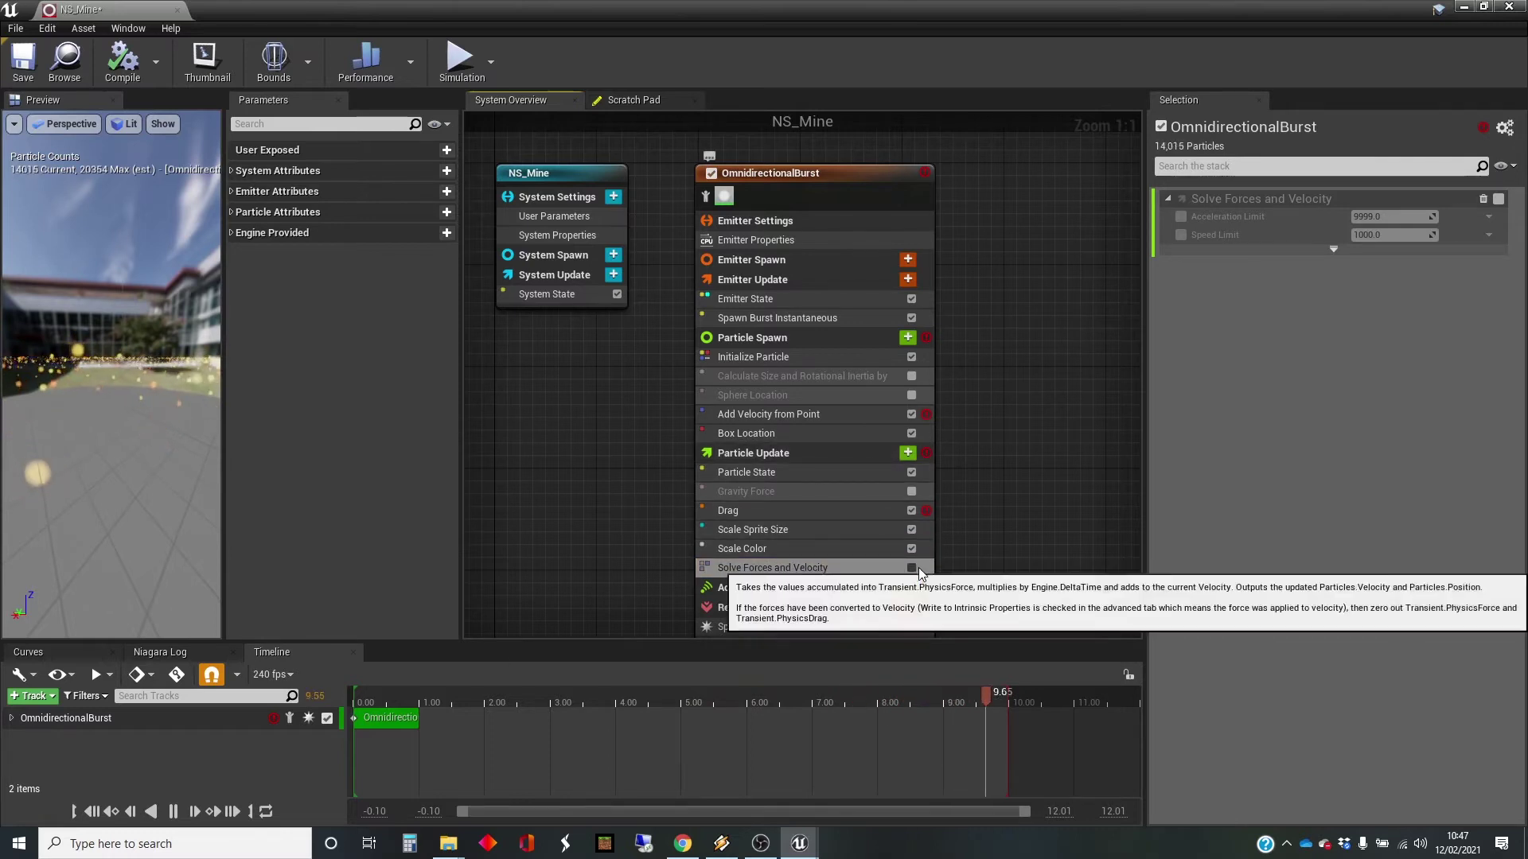
mouse_move(928, 506)
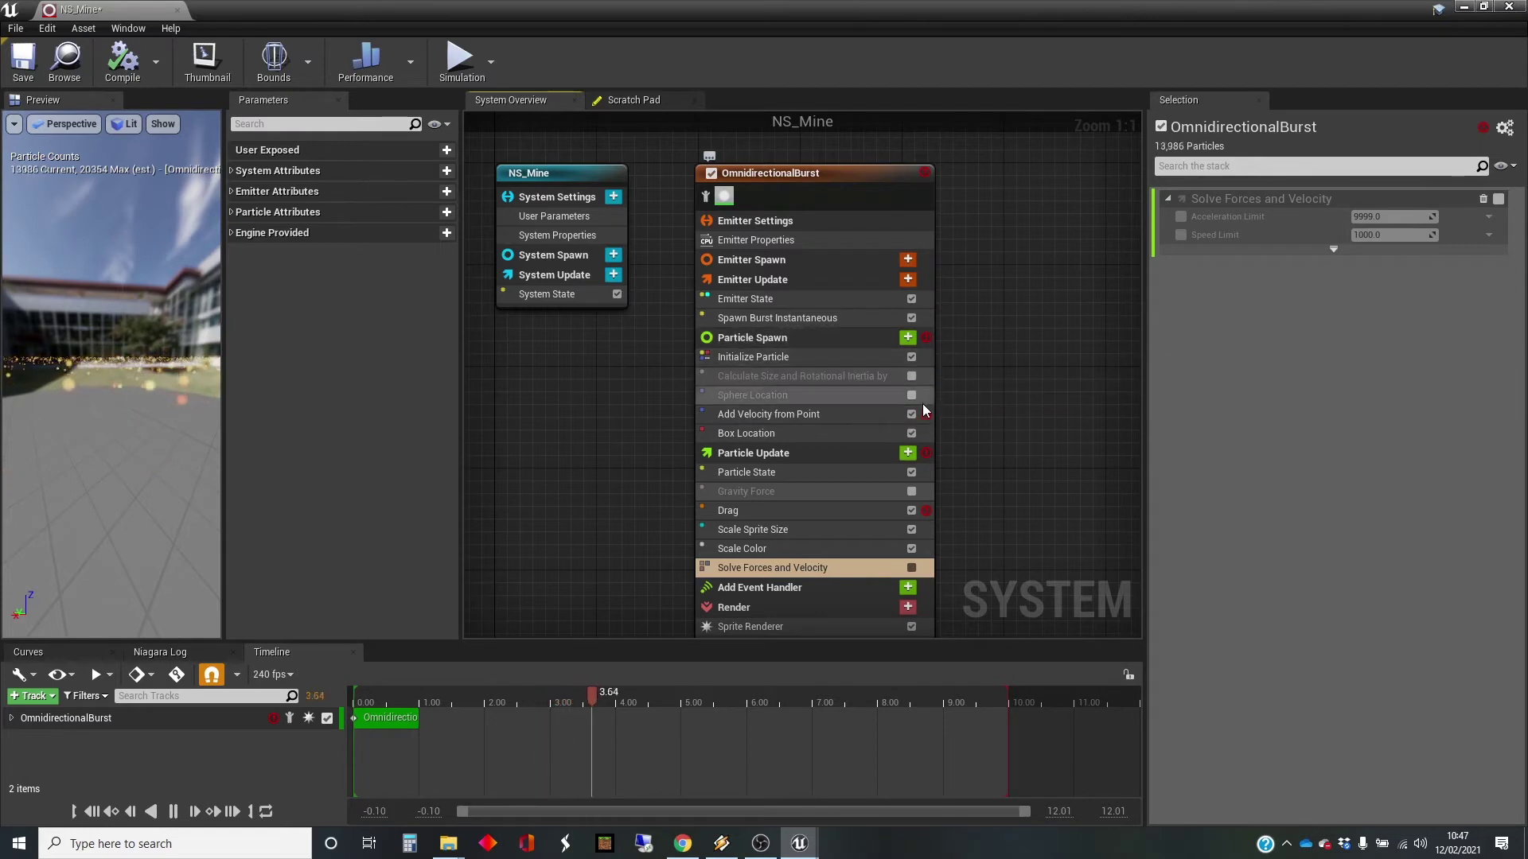
mouse_move(925, 423)
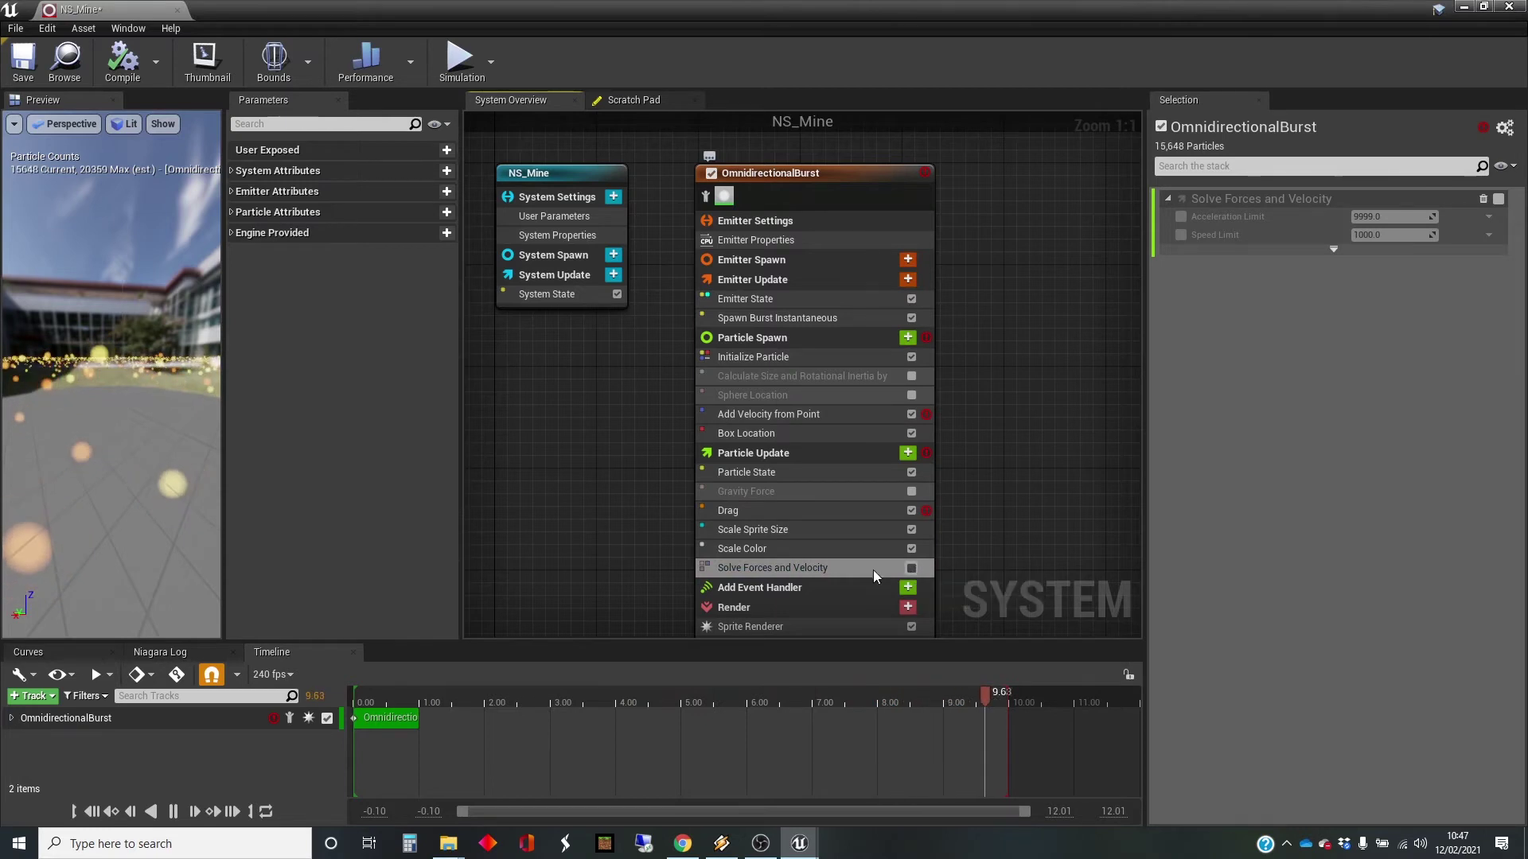
mouse_move(872, 569)
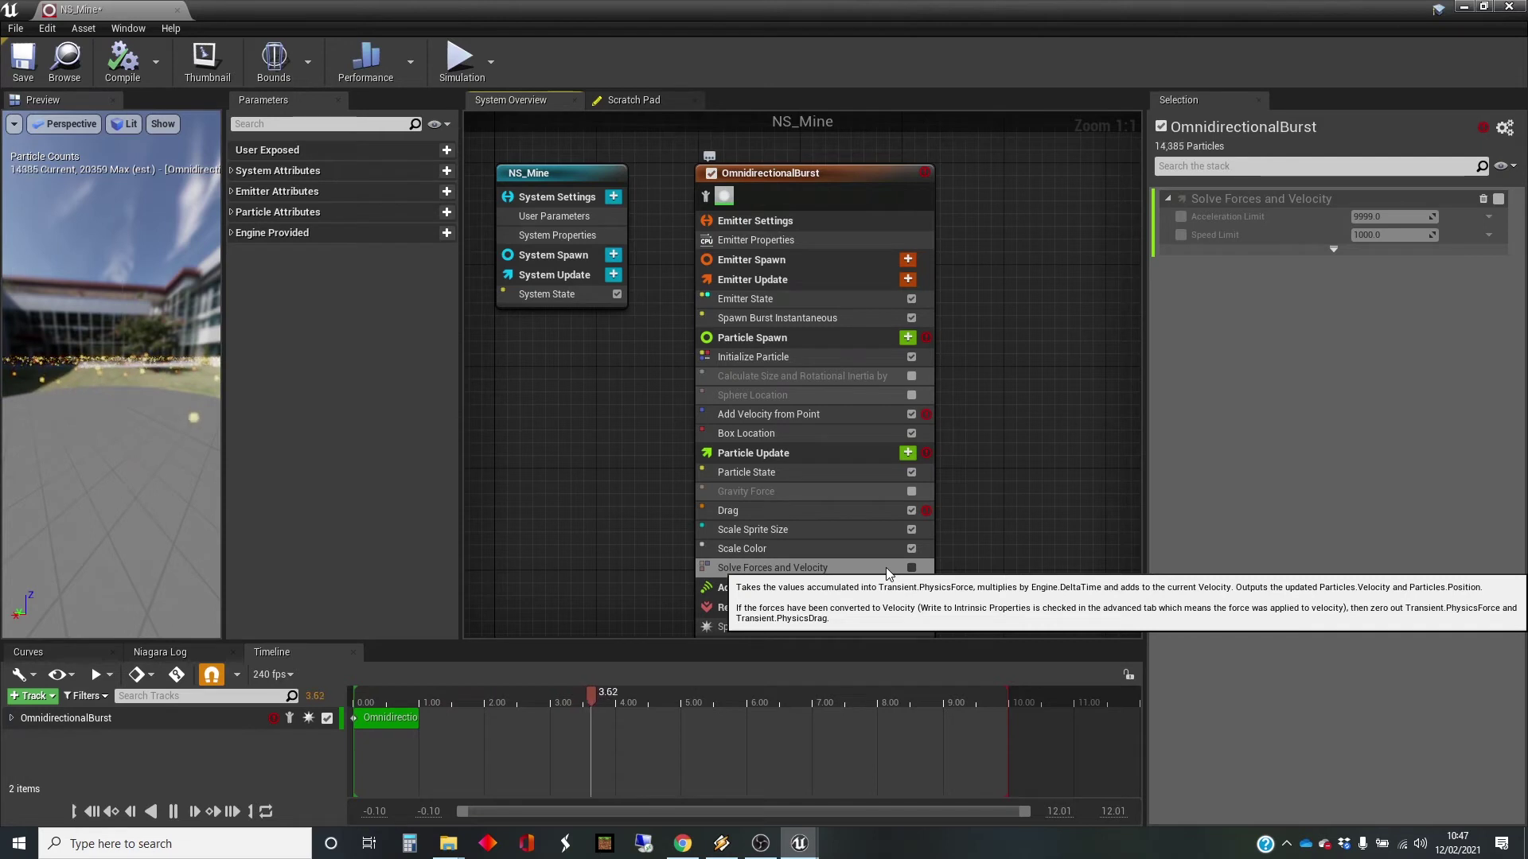
mouse_move(827, 511)
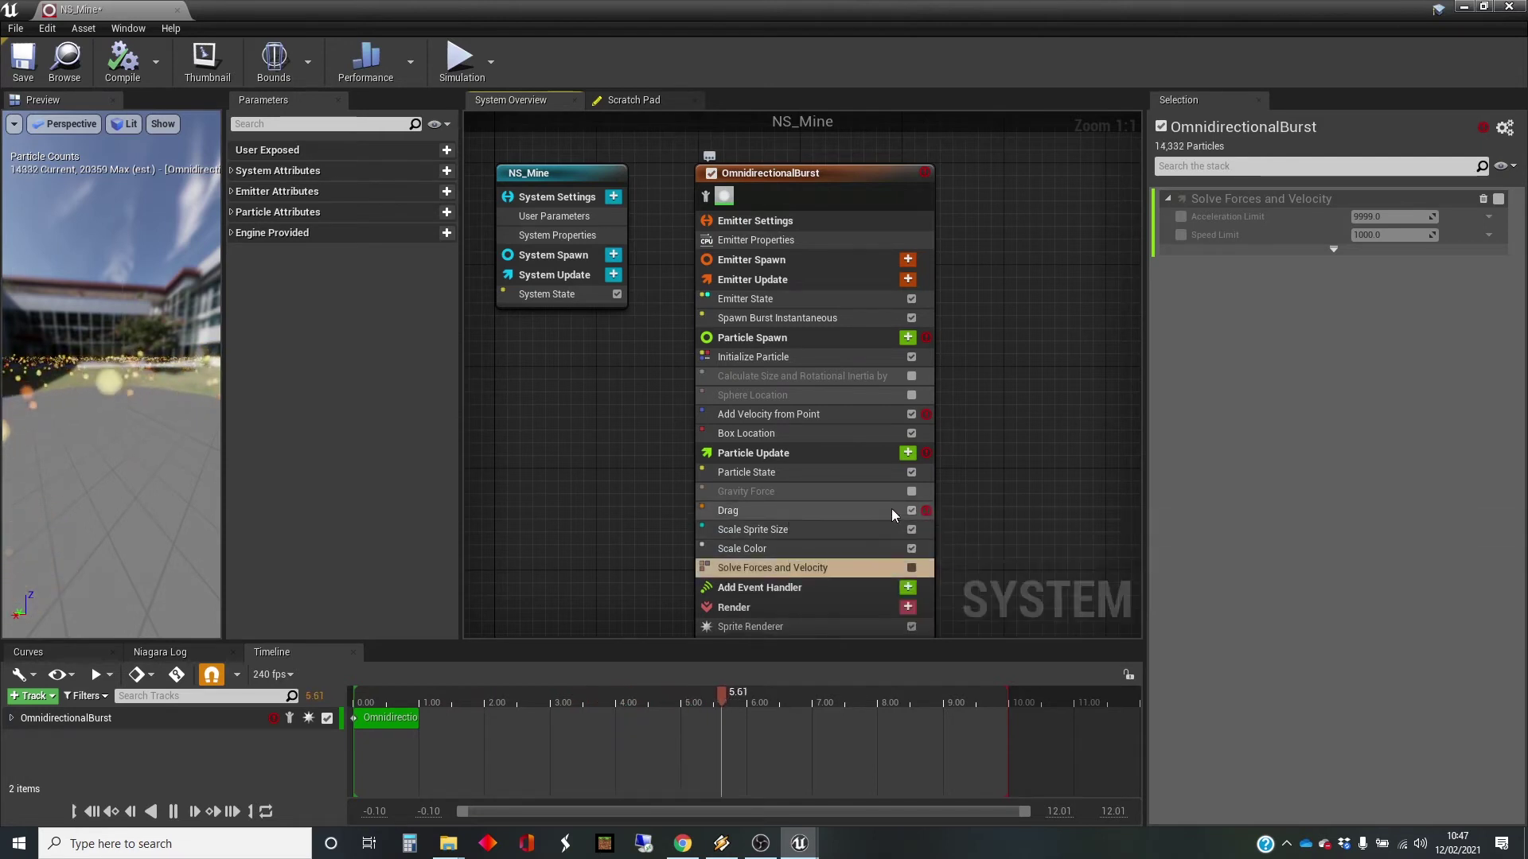
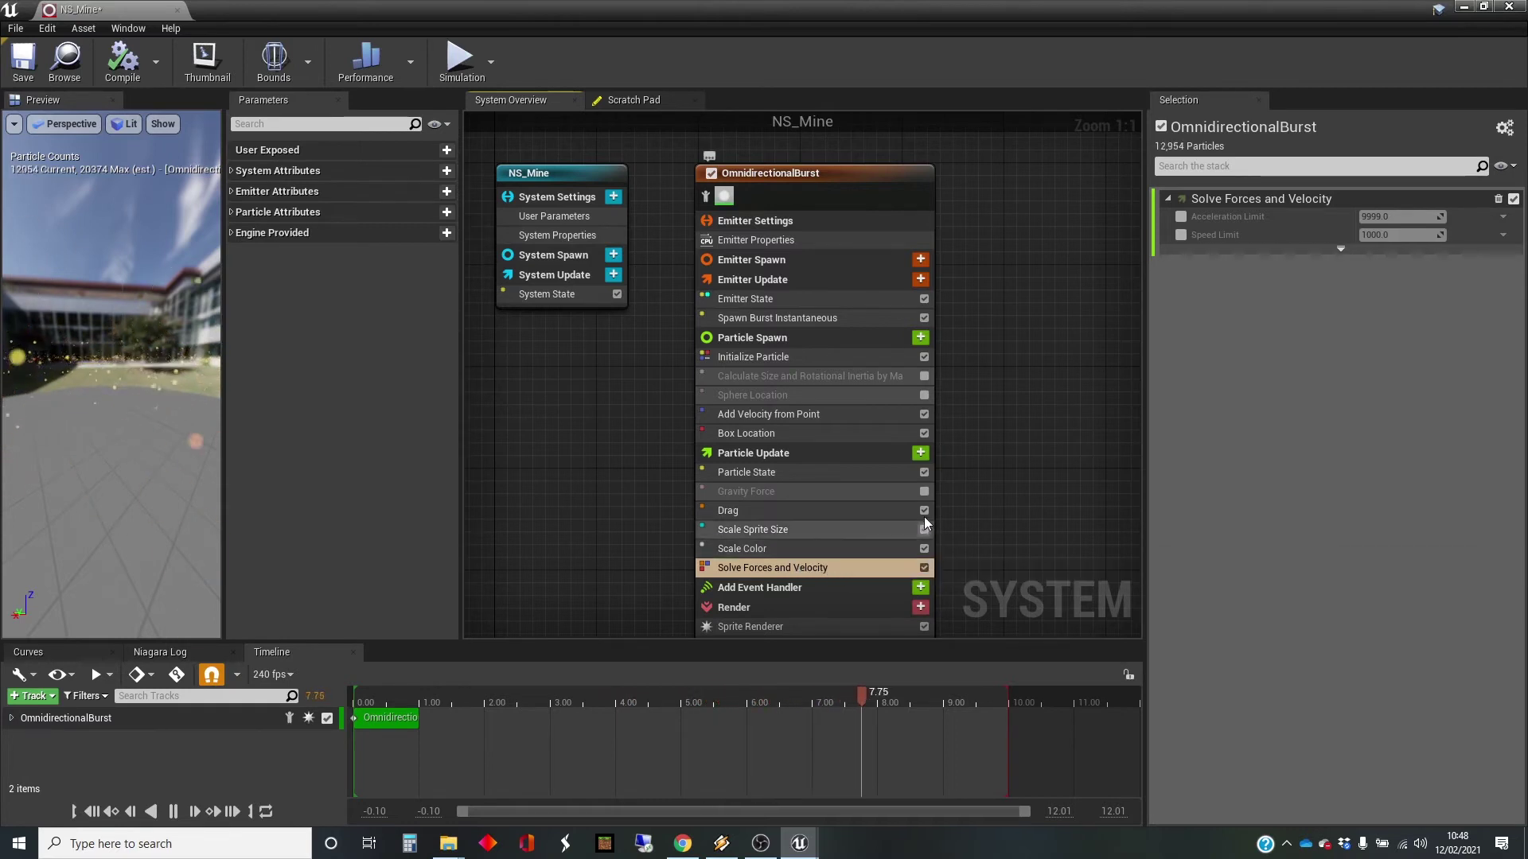
- Add a Color module from the Color category to the emitter's Particle Update group
click(920, 453)
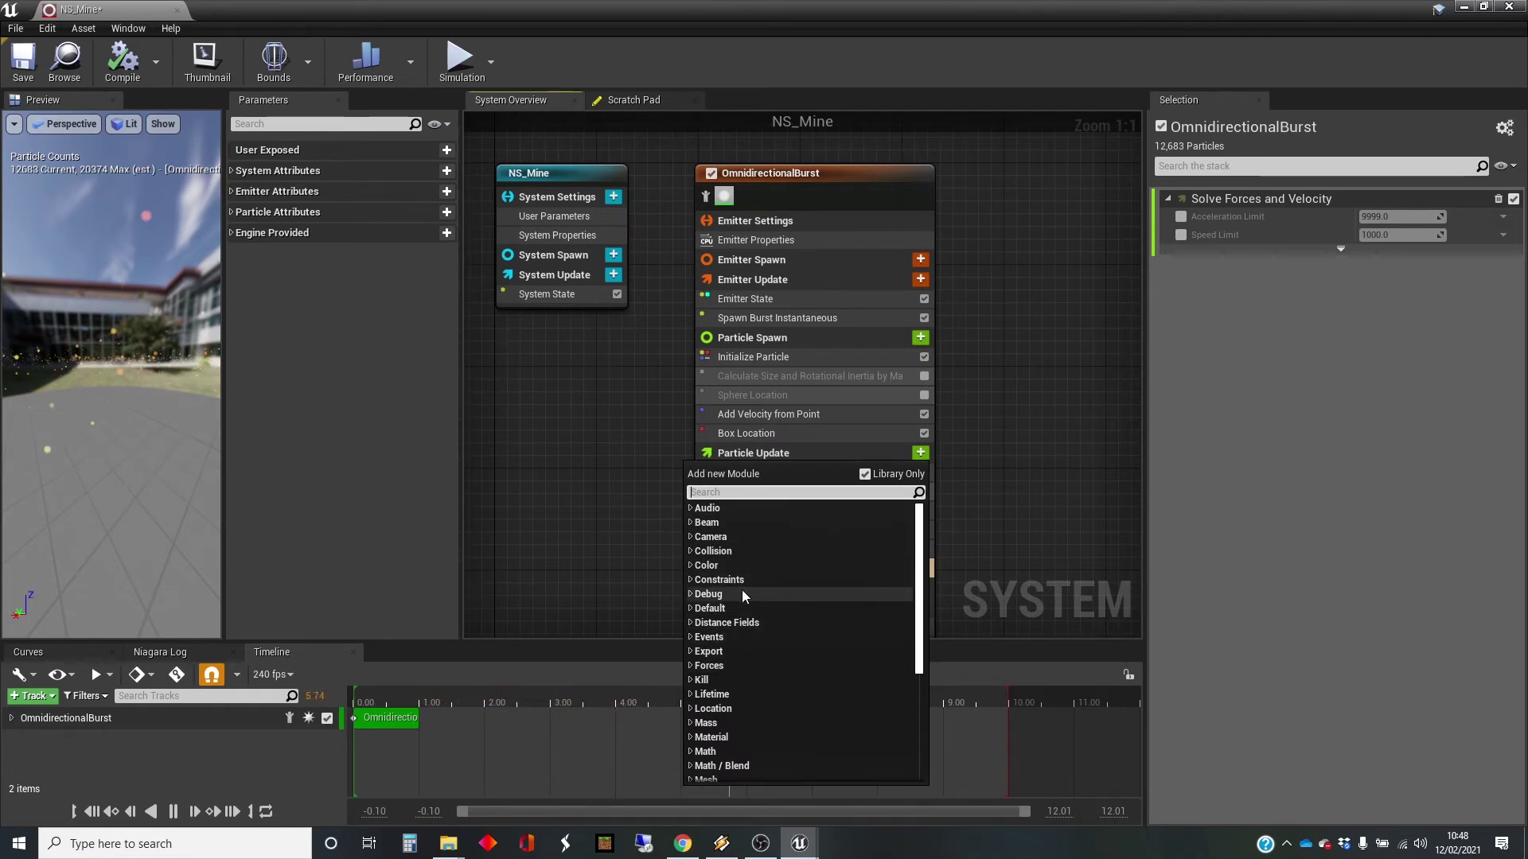
click(690, 566)
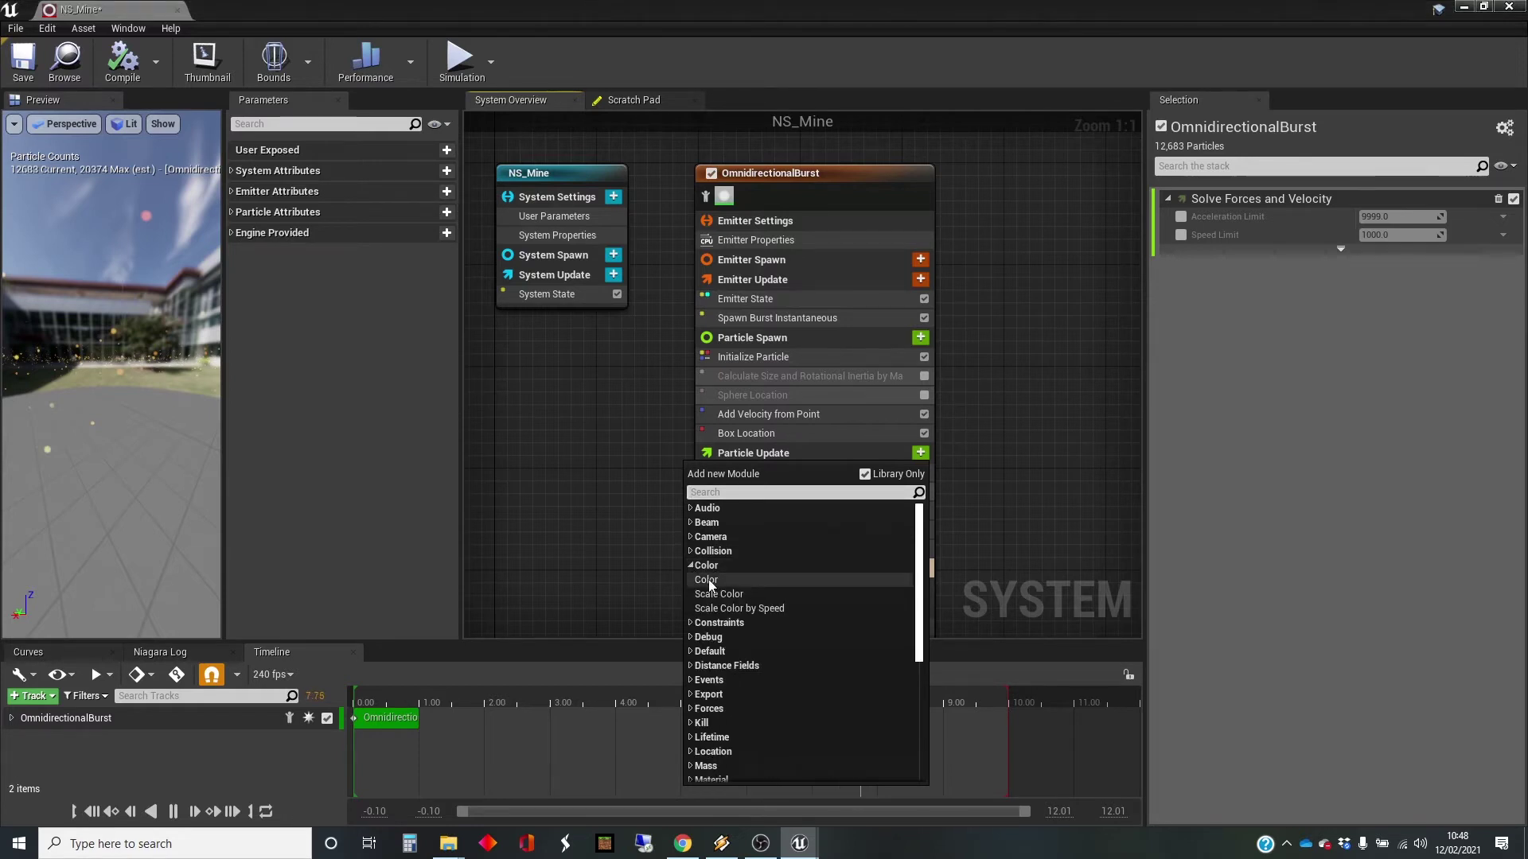
click(708, 580)
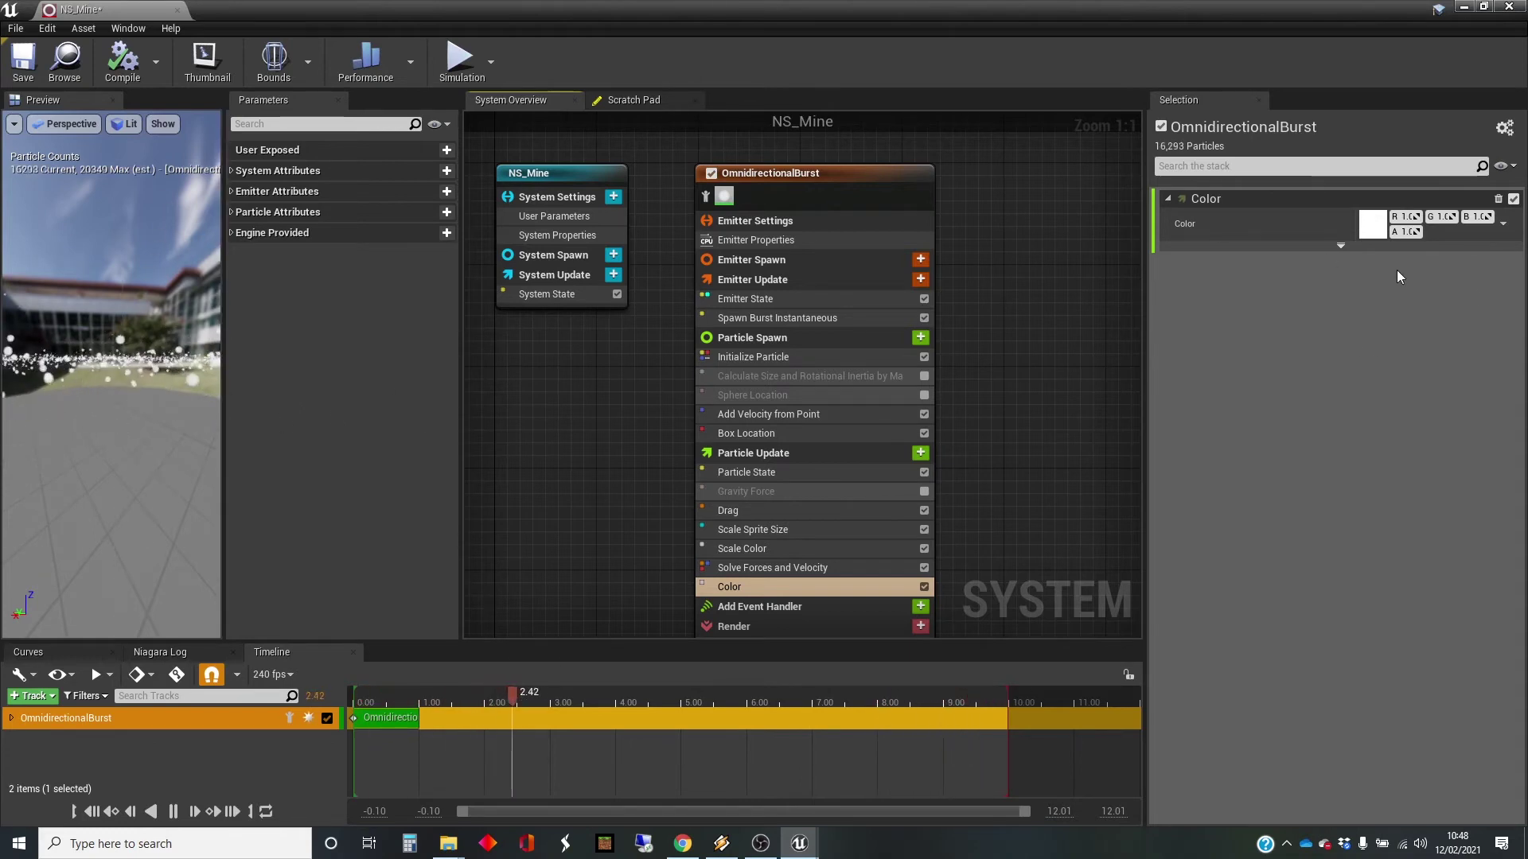
- Set the Color module's color to light green, about R 0.27, G 1.0 and B 0.22
click(1503, 227)
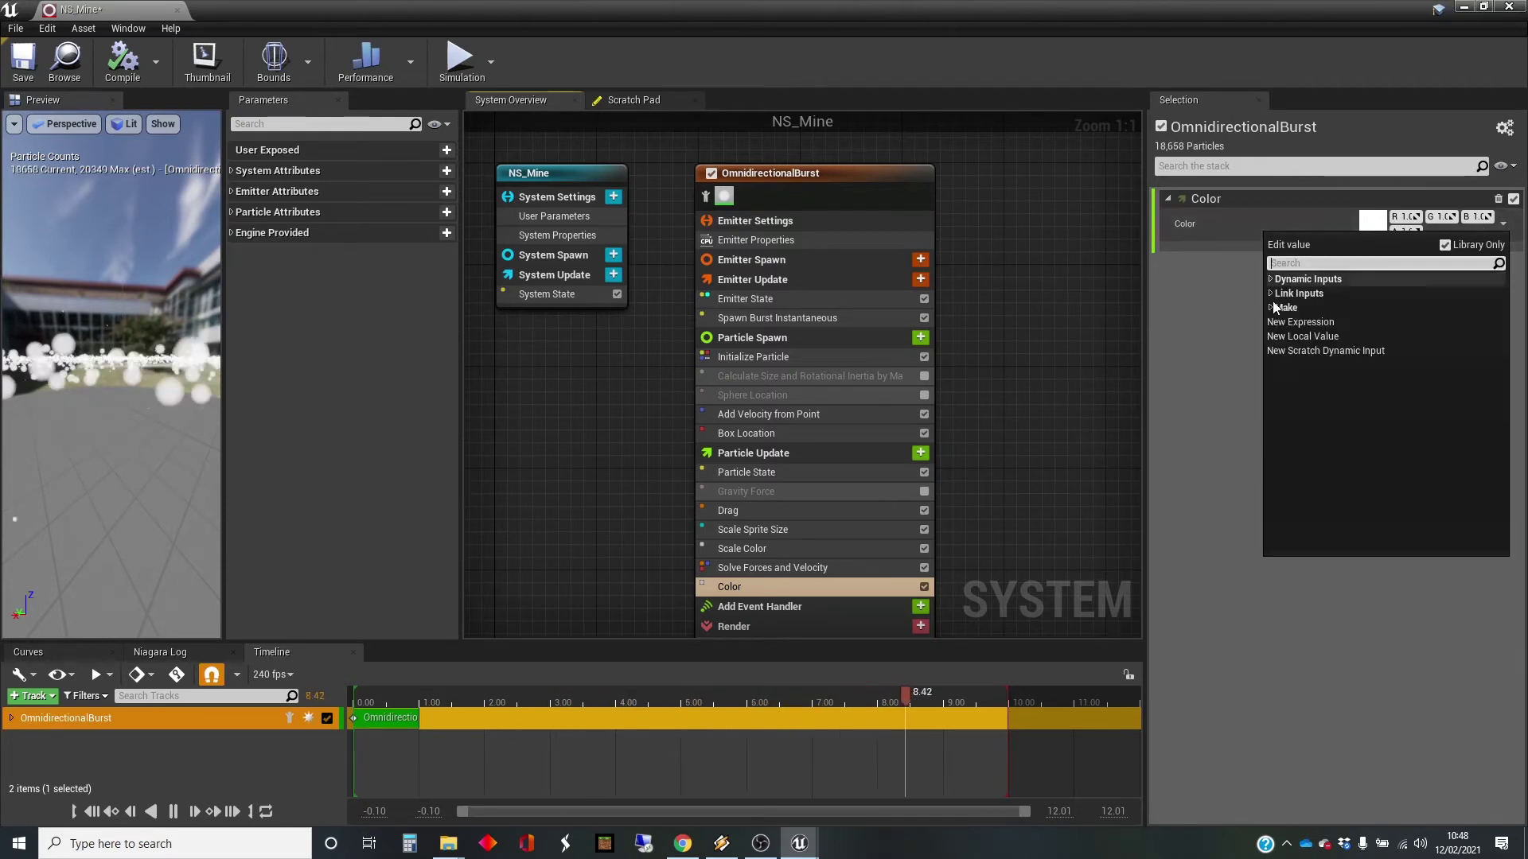
click(1219, 346)
click(1370, 228)
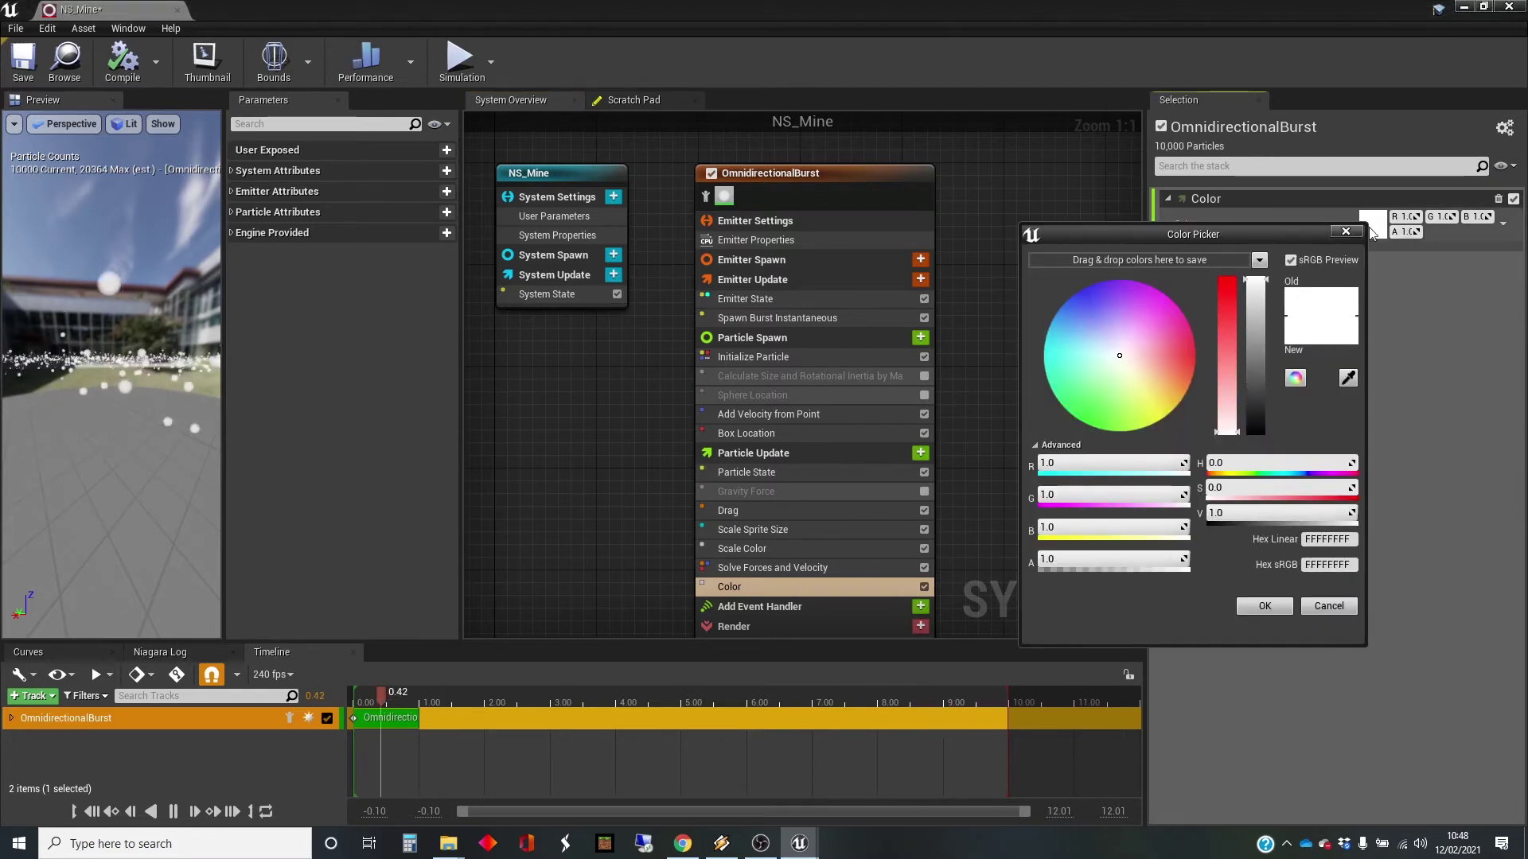
click(1093, 402)
drag(1094, 403, 1093, 409)
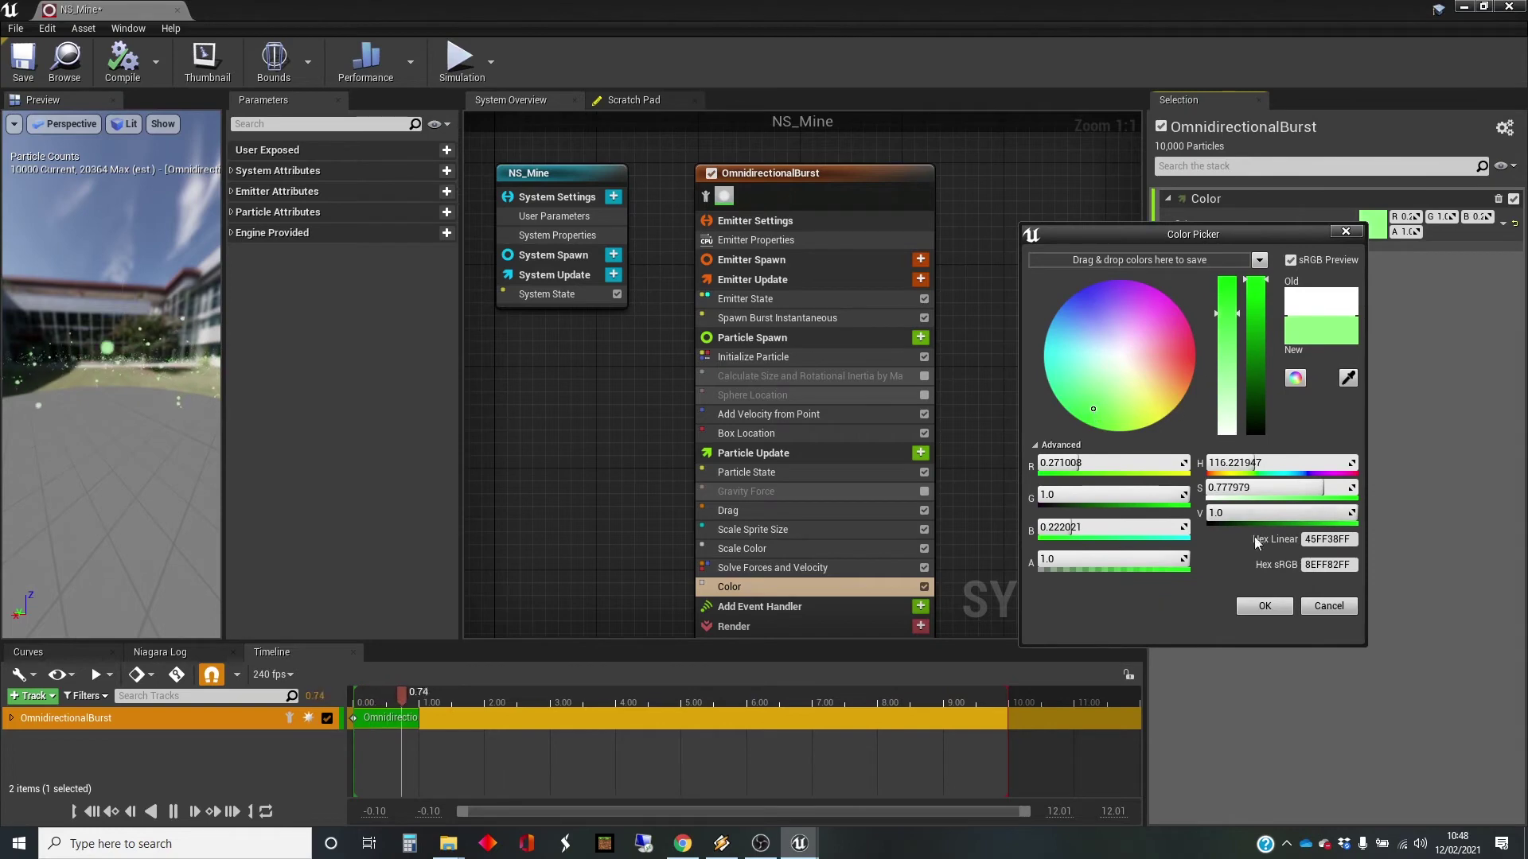
click(1263, 606)
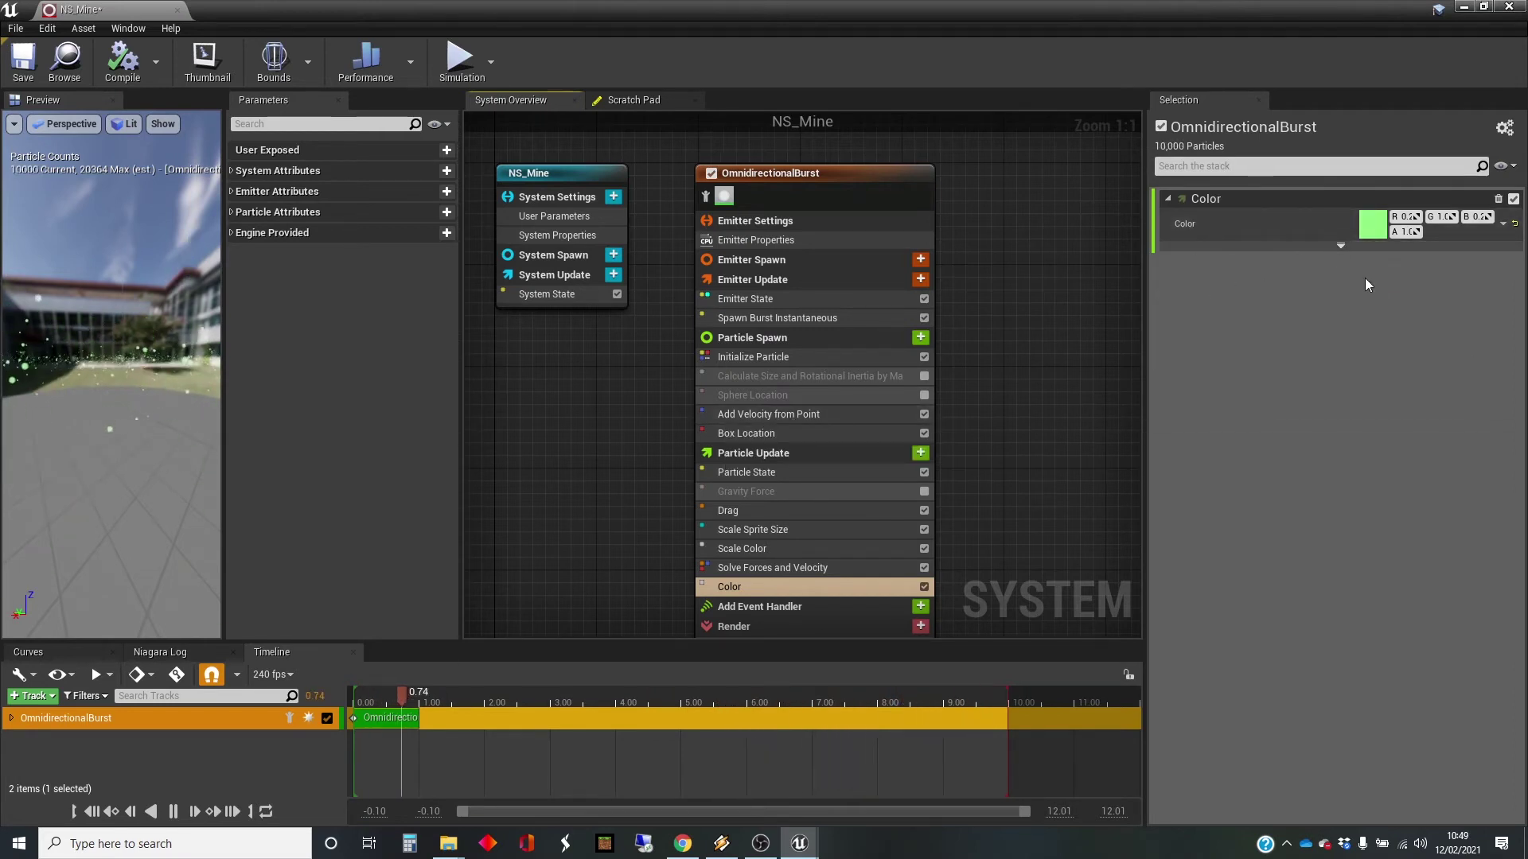
- Replace the Color module's fixed color with the Lerp Linear Colors dynamic input
click(1503, 226)
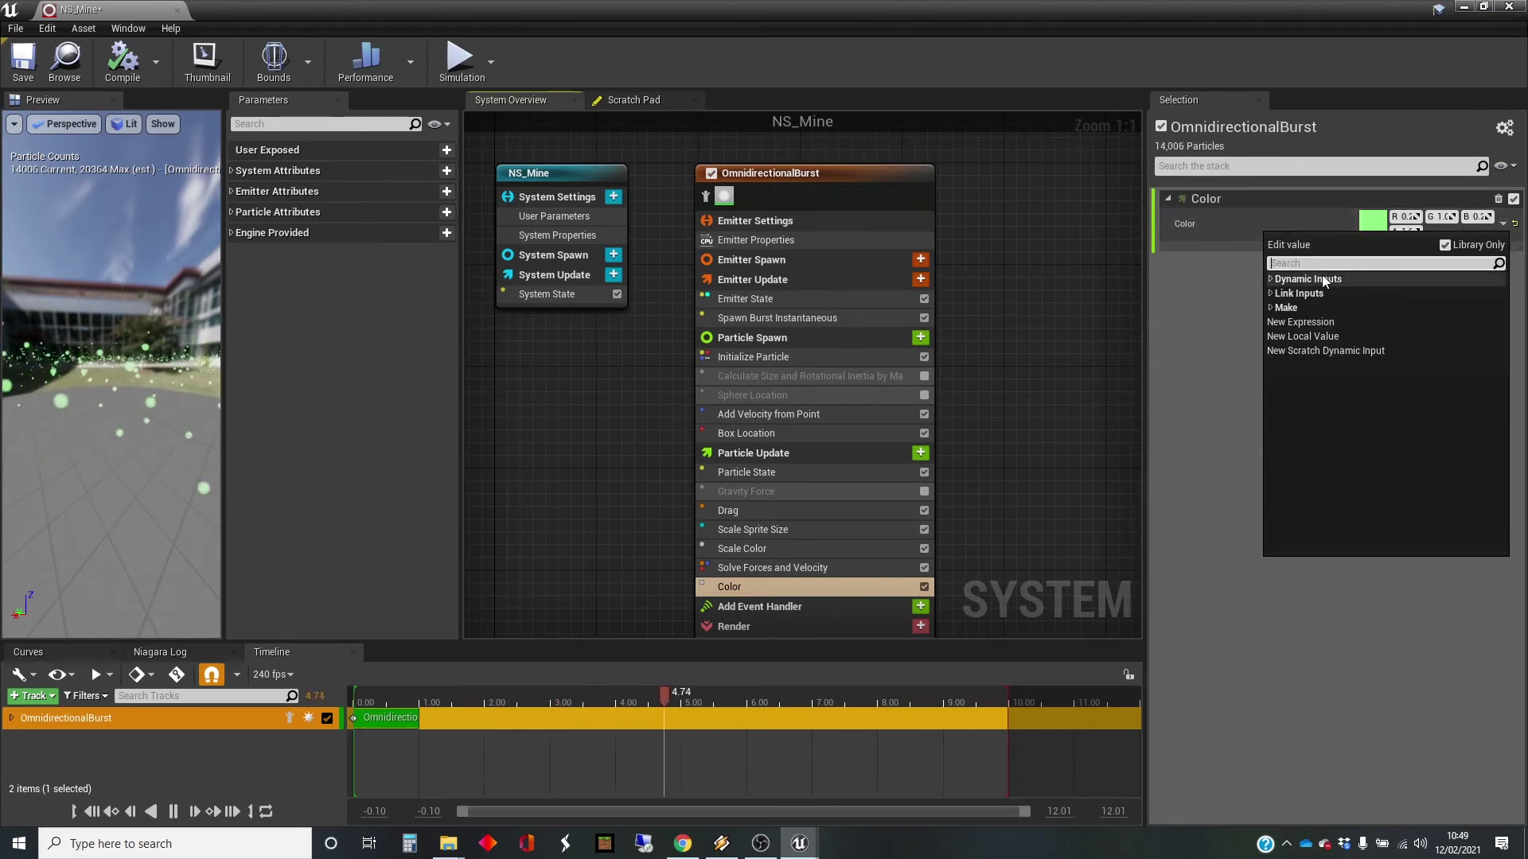
click(1271, 279)
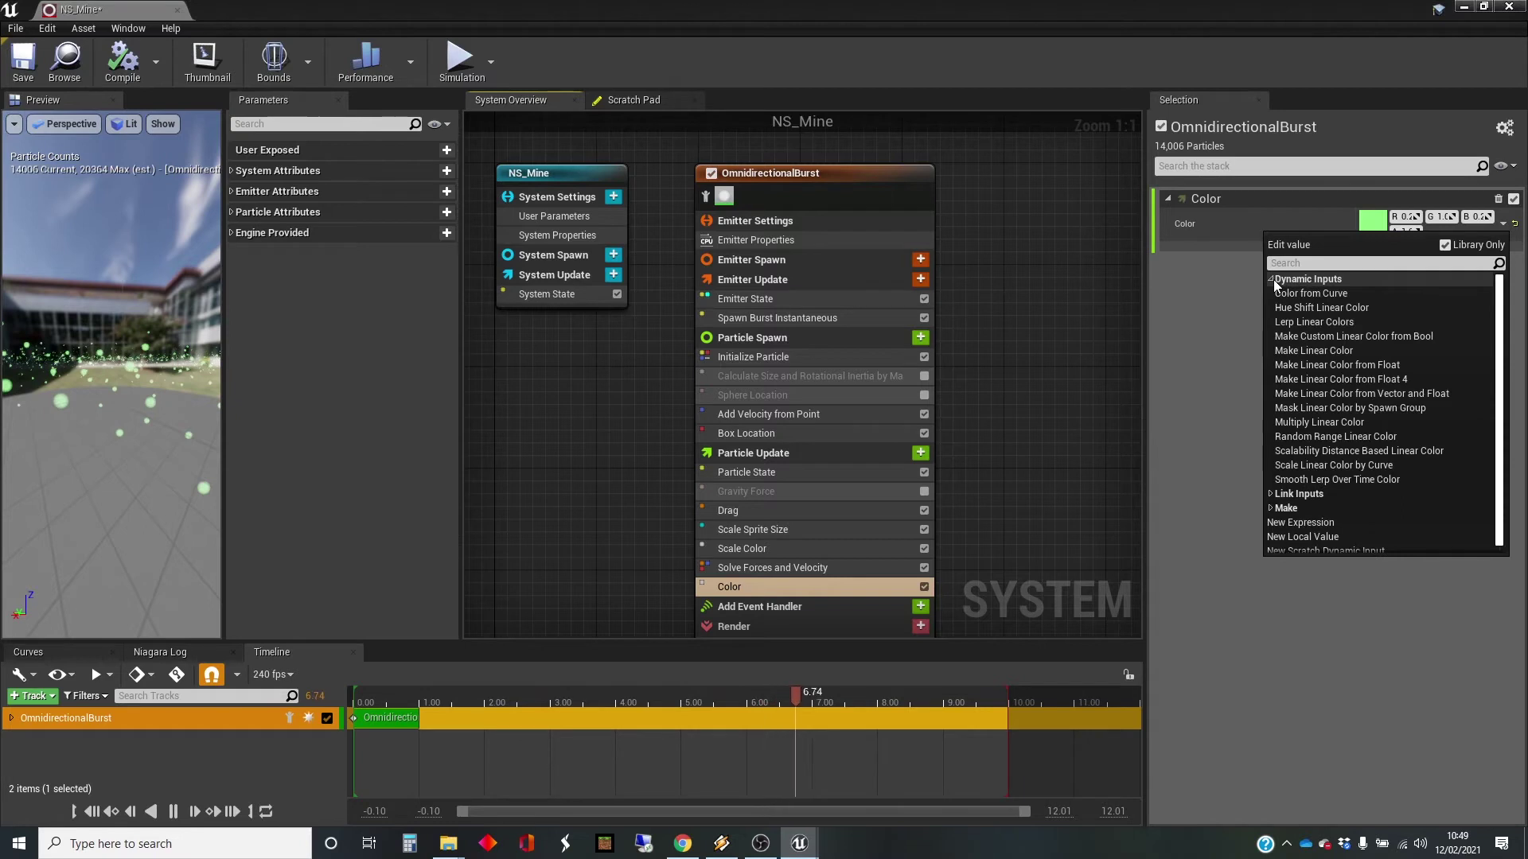
click(1326, 324)
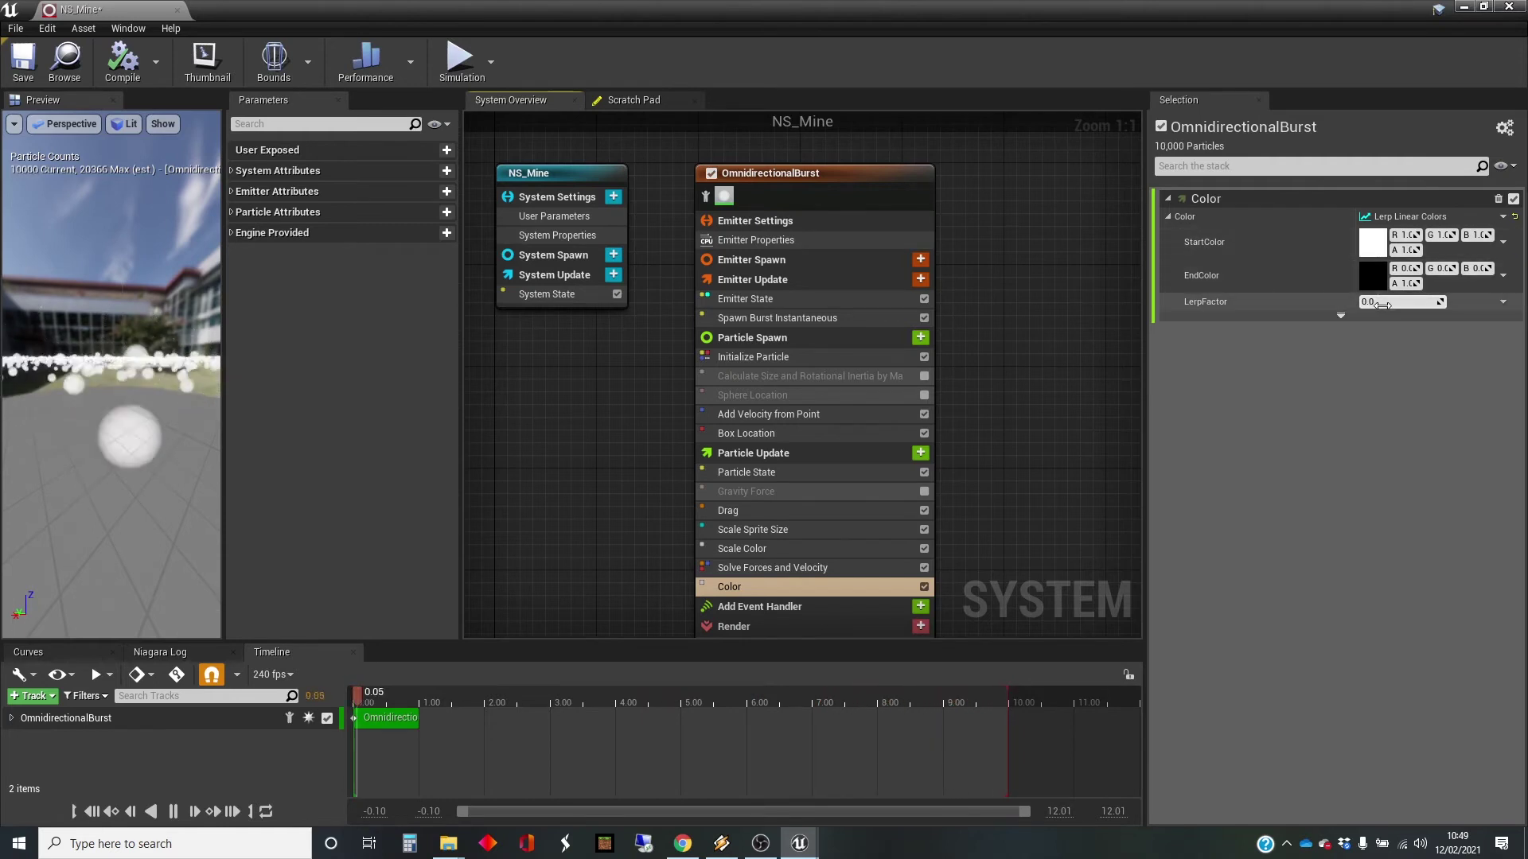
- Look at the StartColor without changing it and set the LerpFactor to 1.0
click(1374, 246)
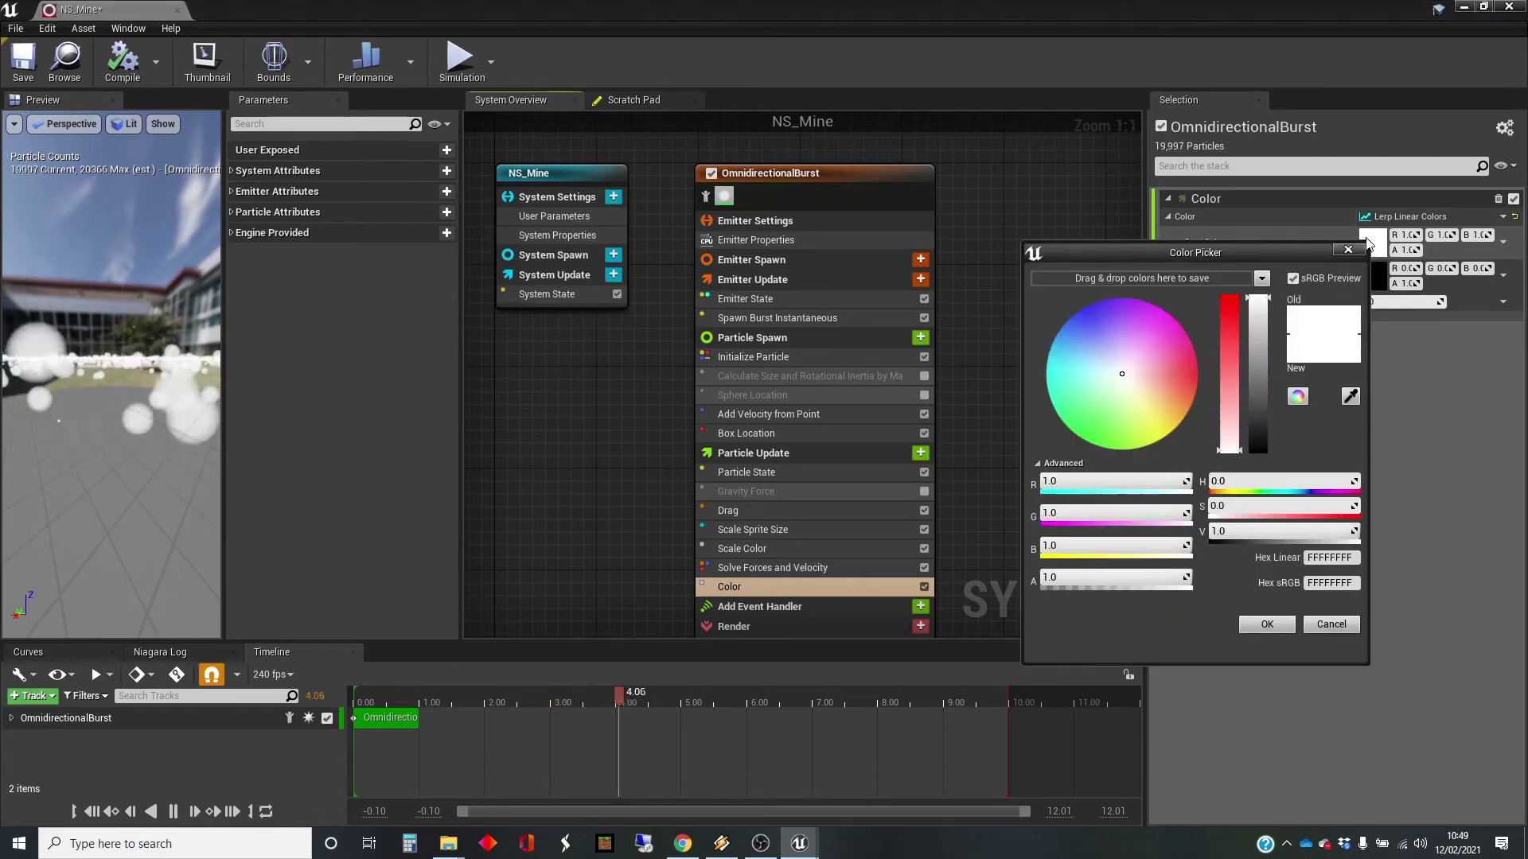
key(Escape)
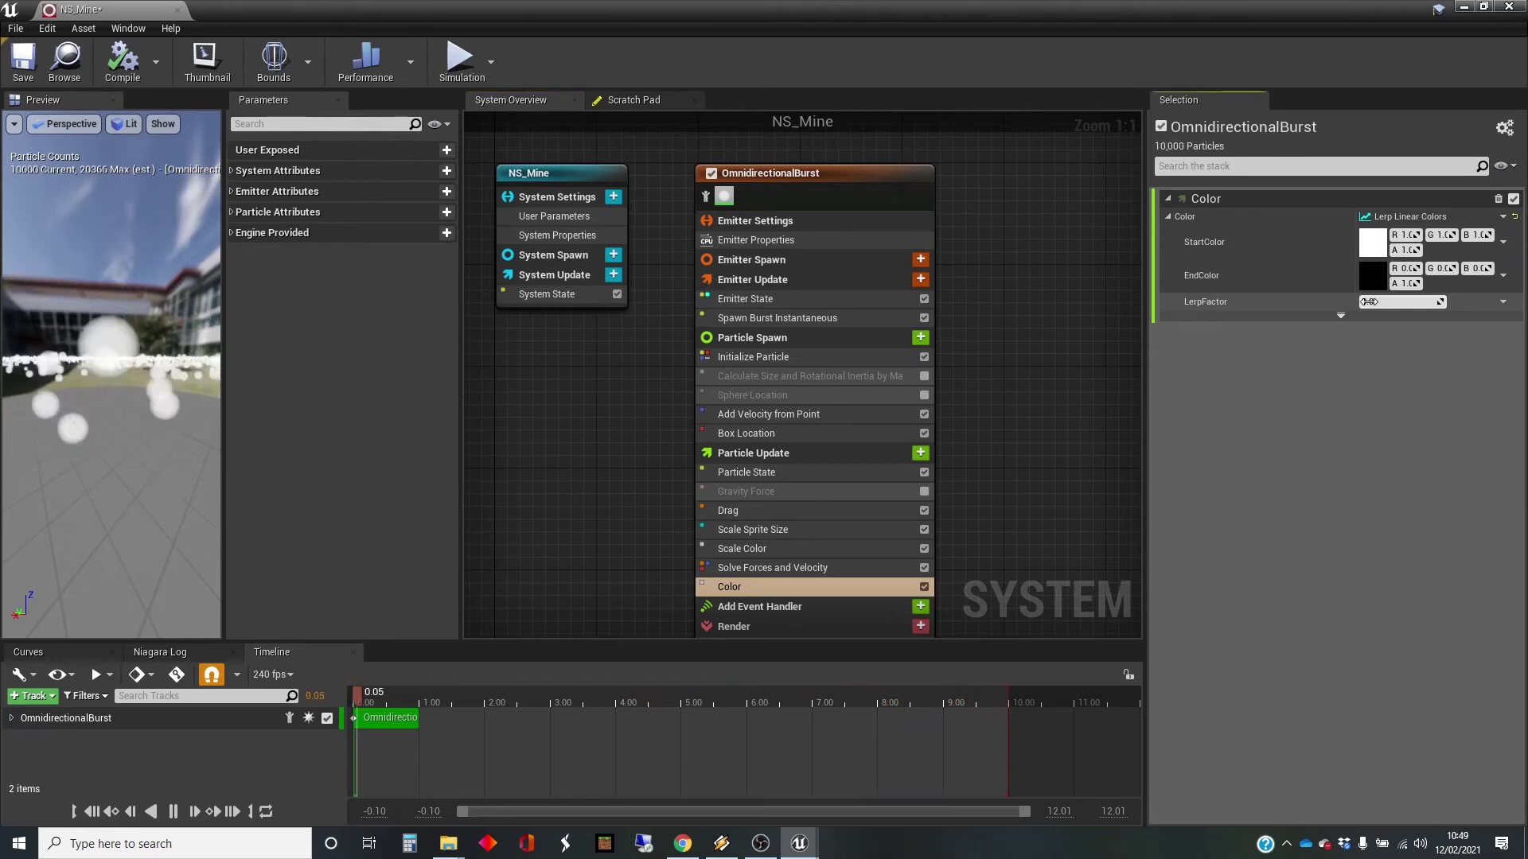
drag(1369, 302, 1437, 302)
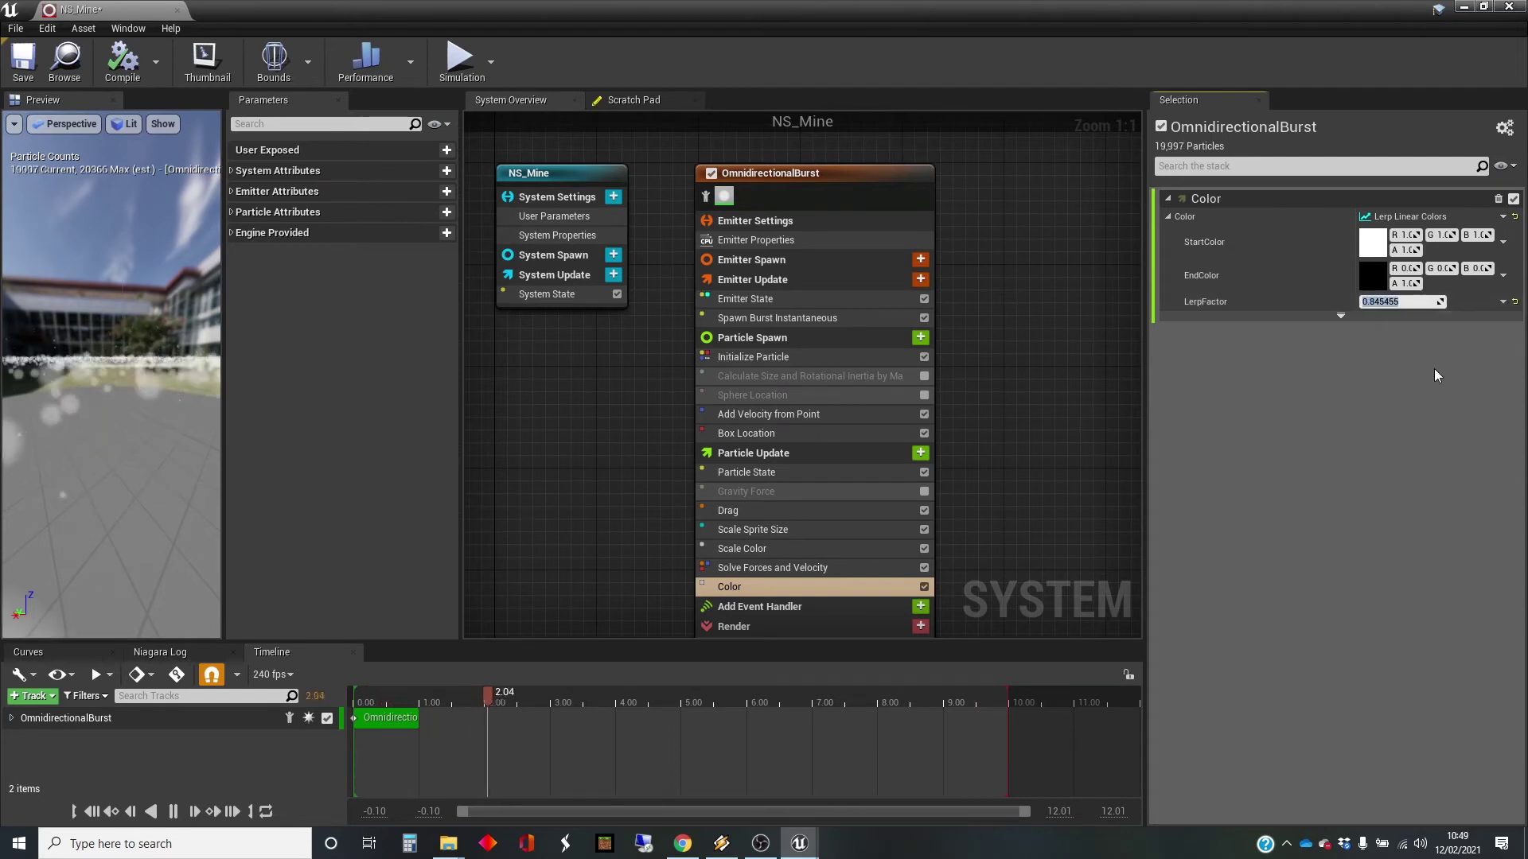
text(1.0)
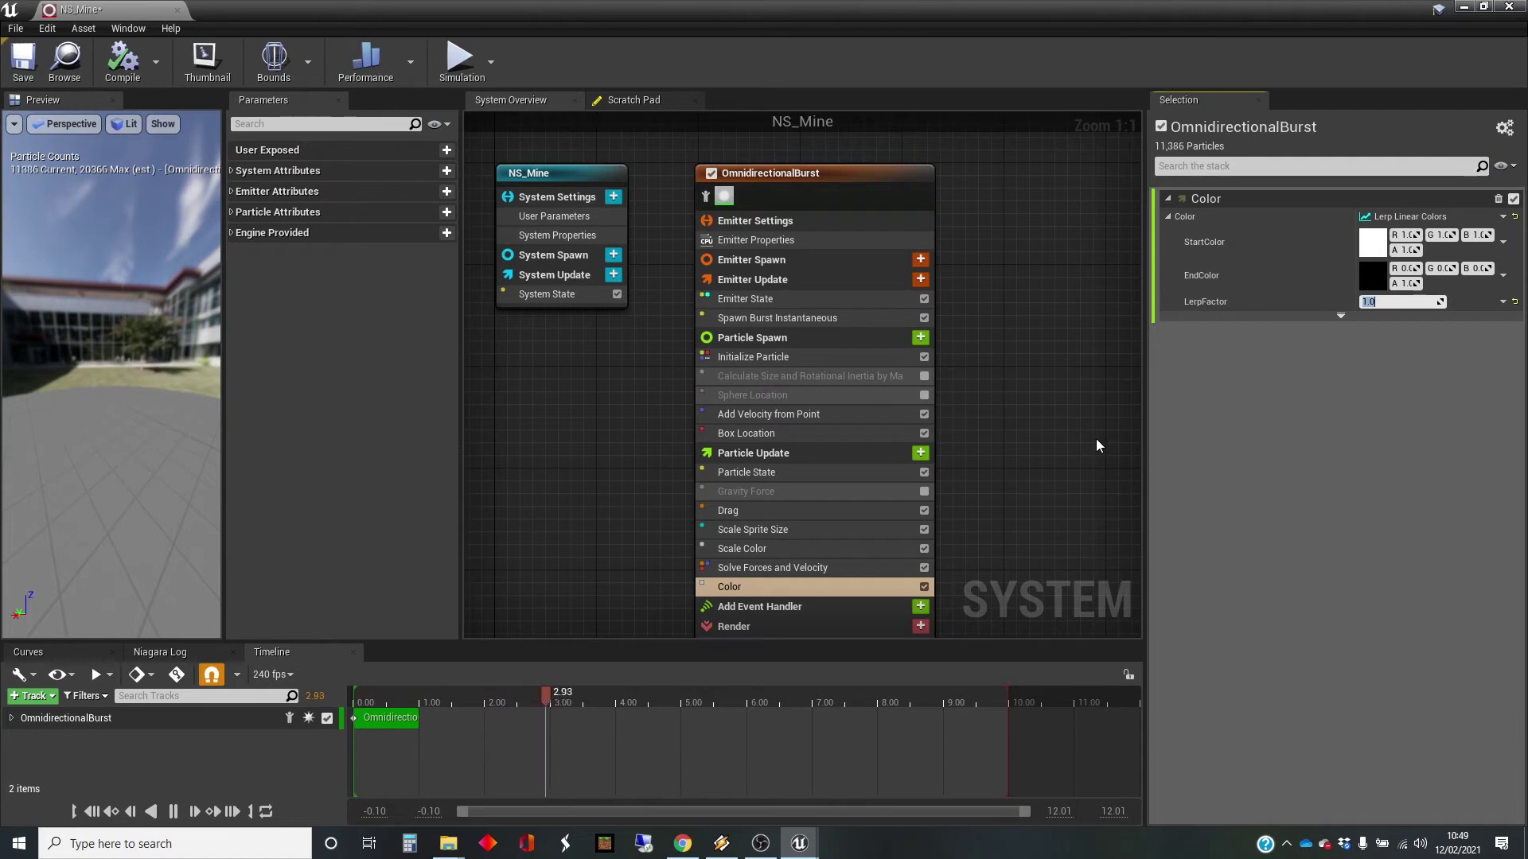
- Set the lerp's EndColor to bright green, about R 0.19, G 1.0 and B 0.10
click(1374, 276)
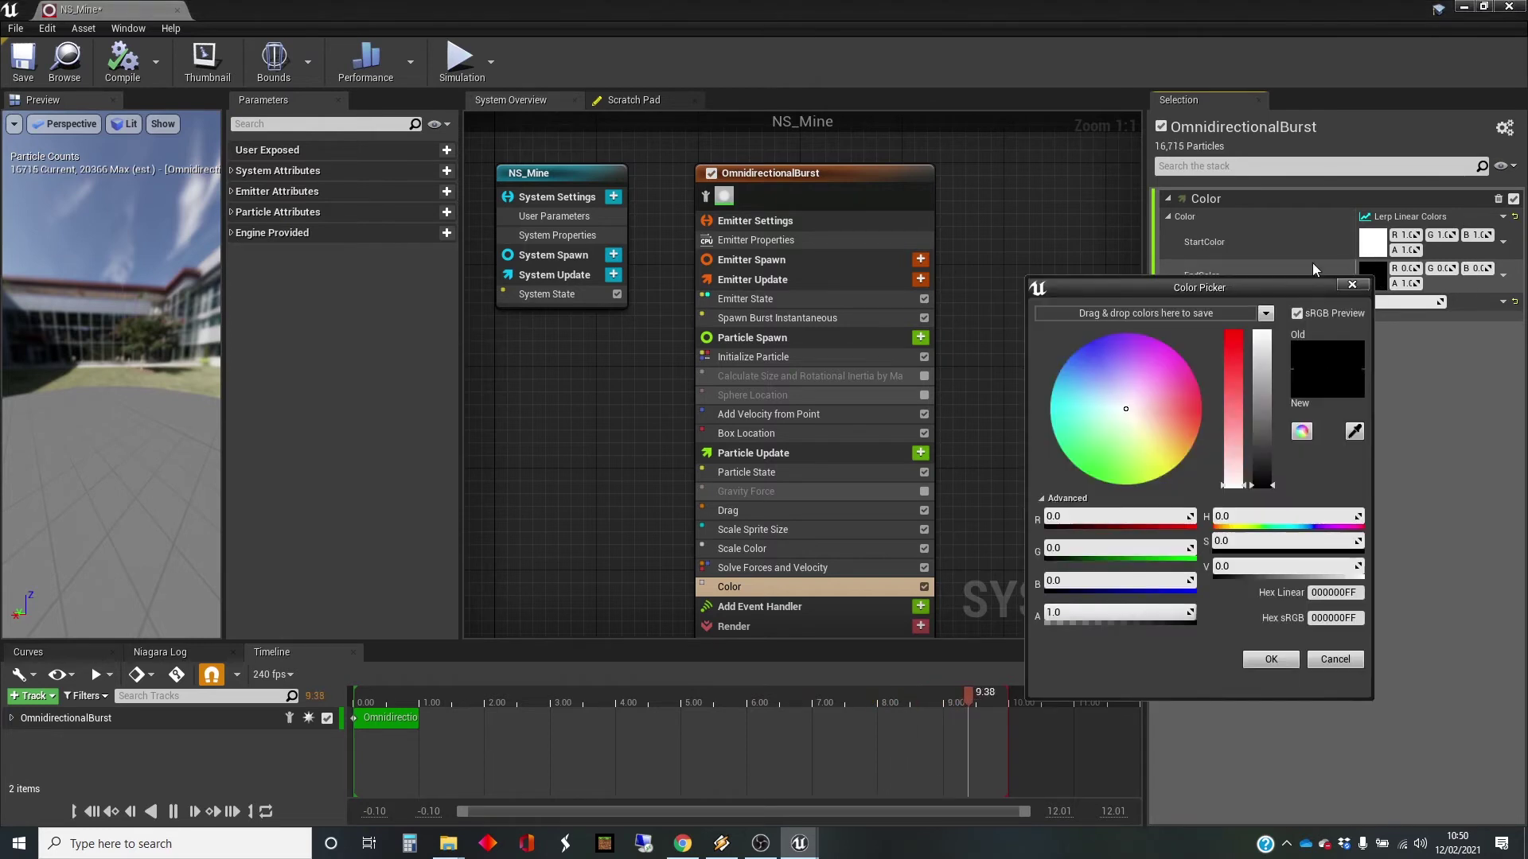
click(1098, 472)
drag(1269, 484, 1283, 336)
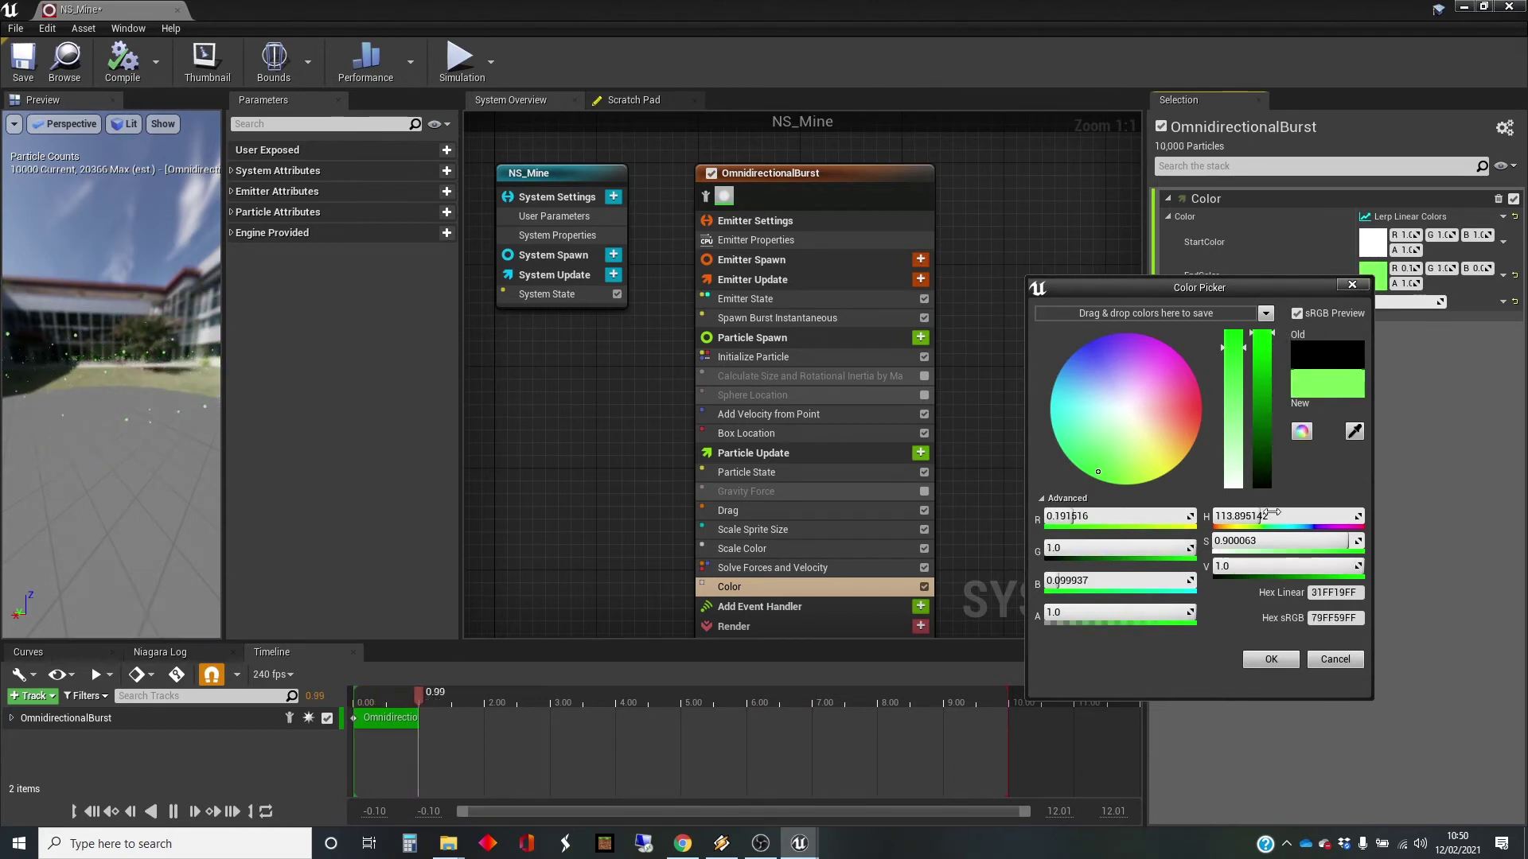
click(1276, 657)
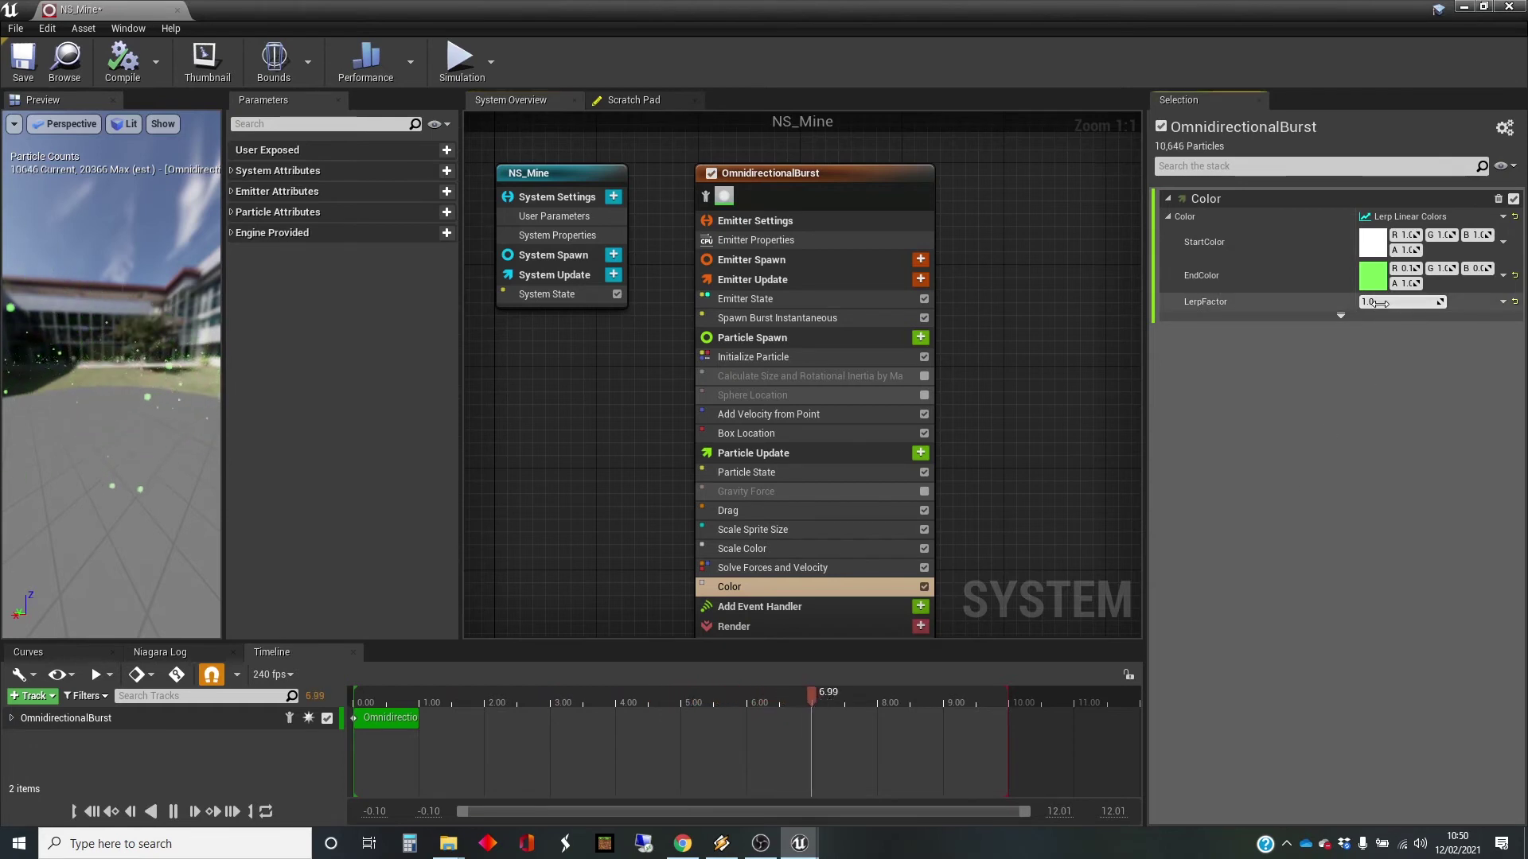
- Try out lower LerpFactor values between the two colors, ending at about 0.16
drag(1378, 302, 1356, 302)
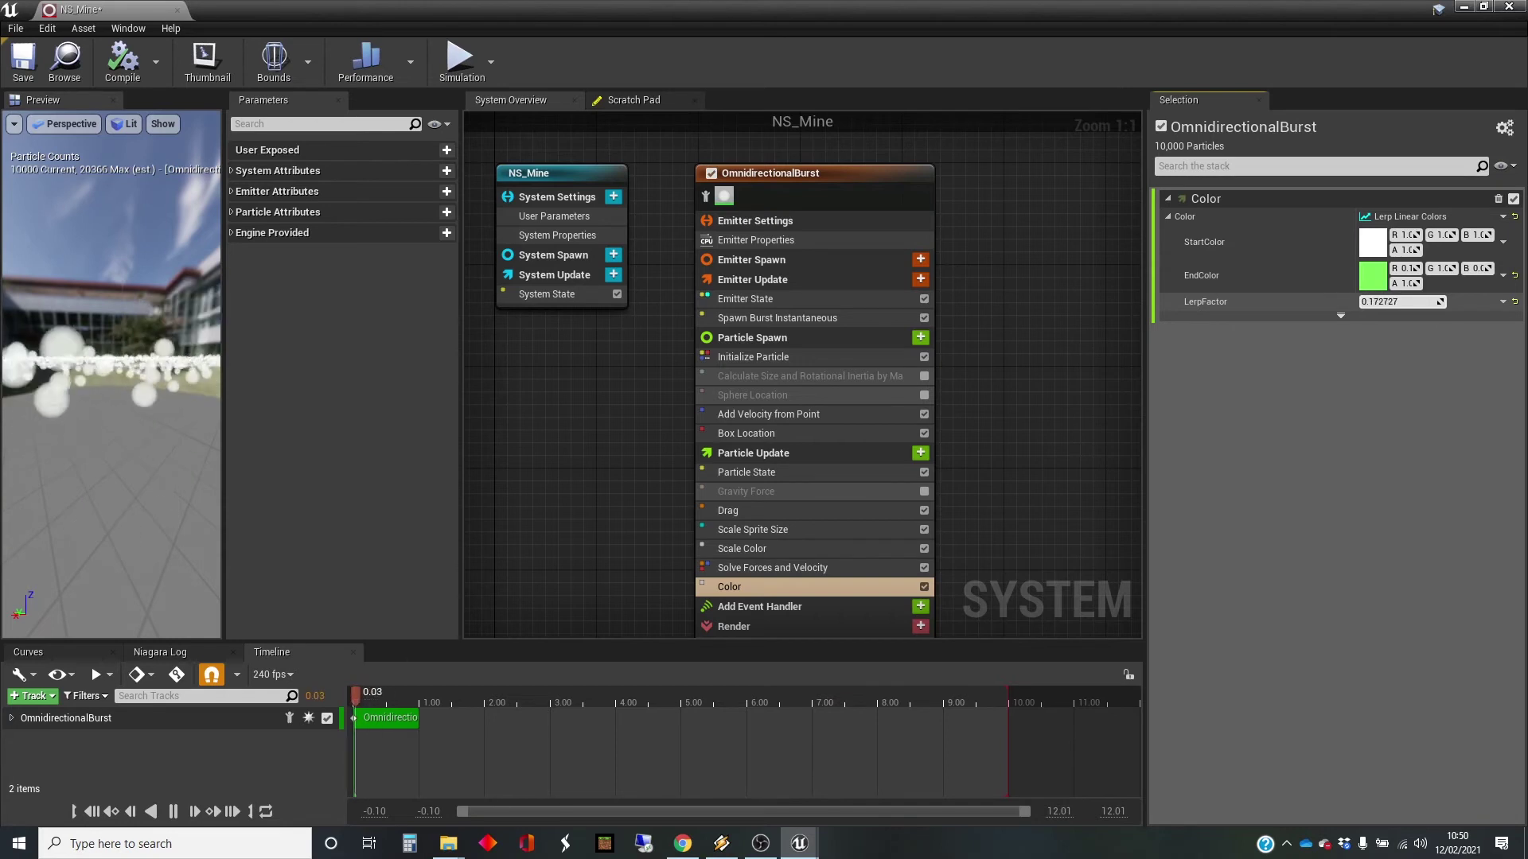
drag(1356, 302, 1359, 303)
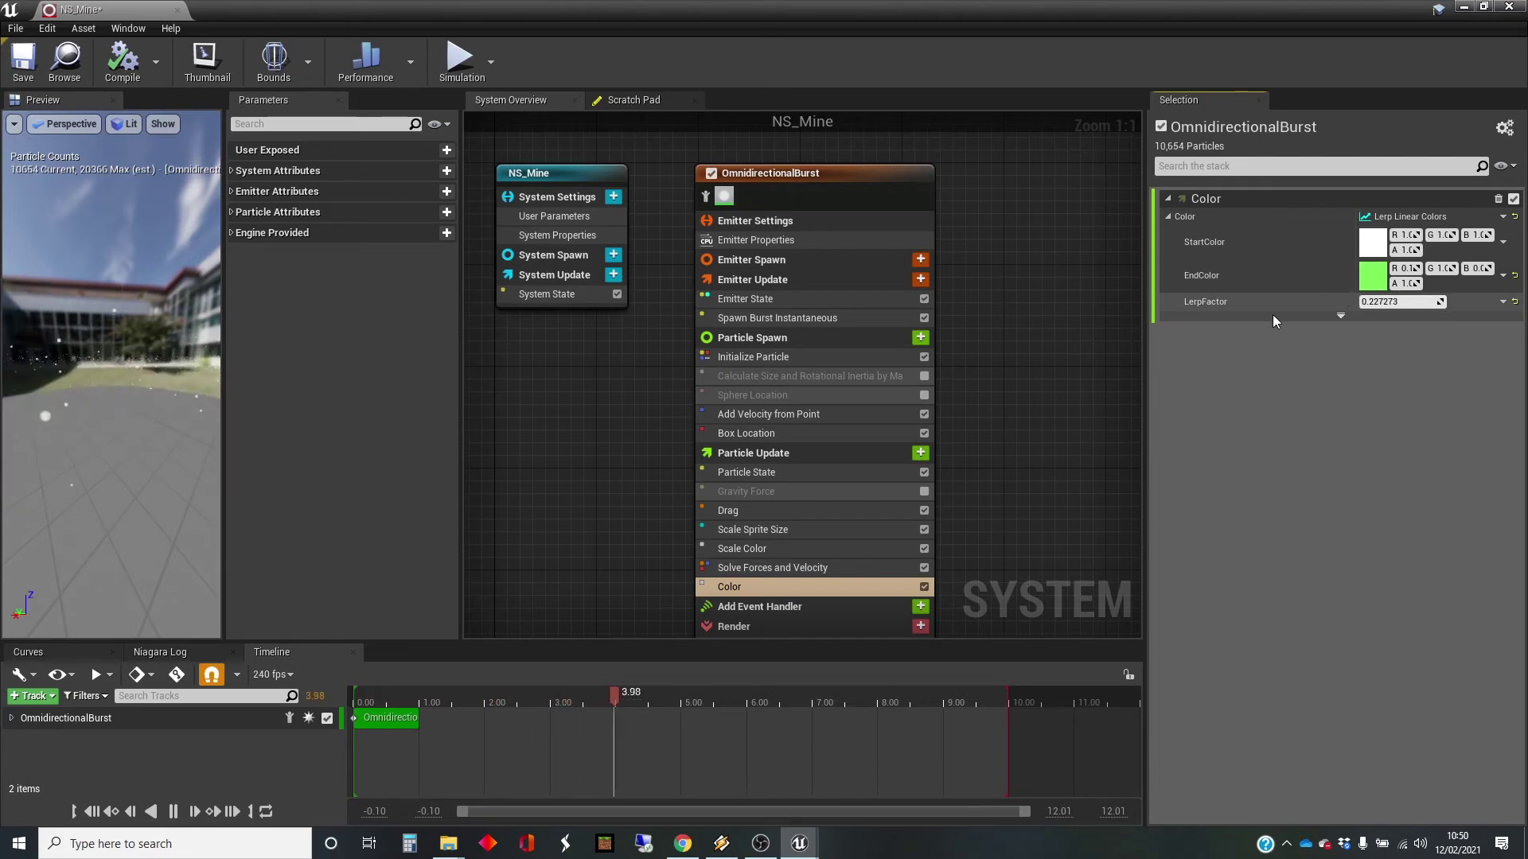
drag(1374, 302, 1353, 301)
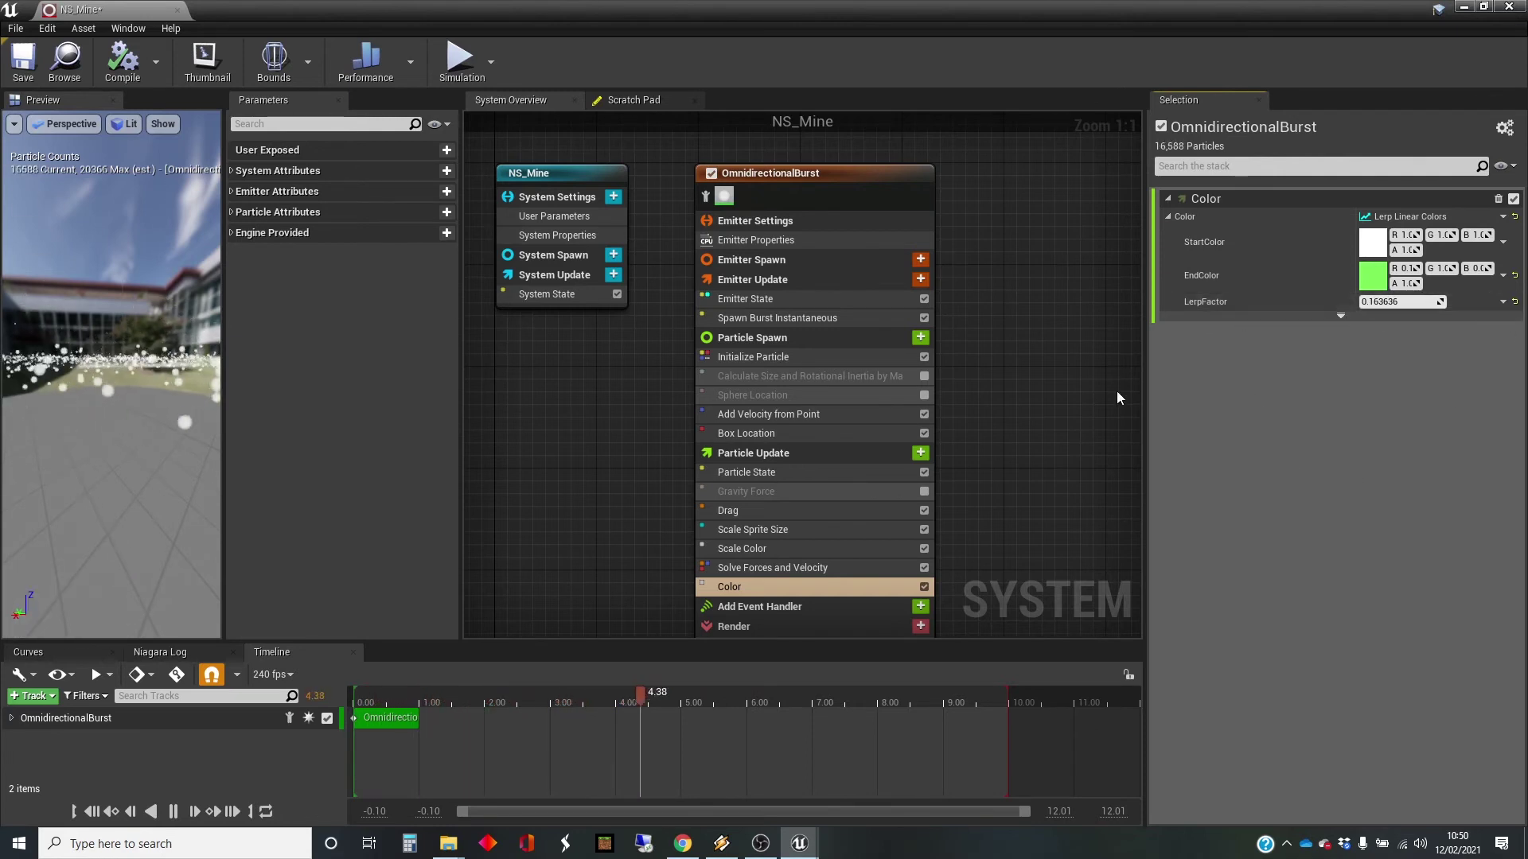
- Replace the fixed LerpFactor of the Color module's lerp with the Divide Float dynamic input
click(1502, 303)
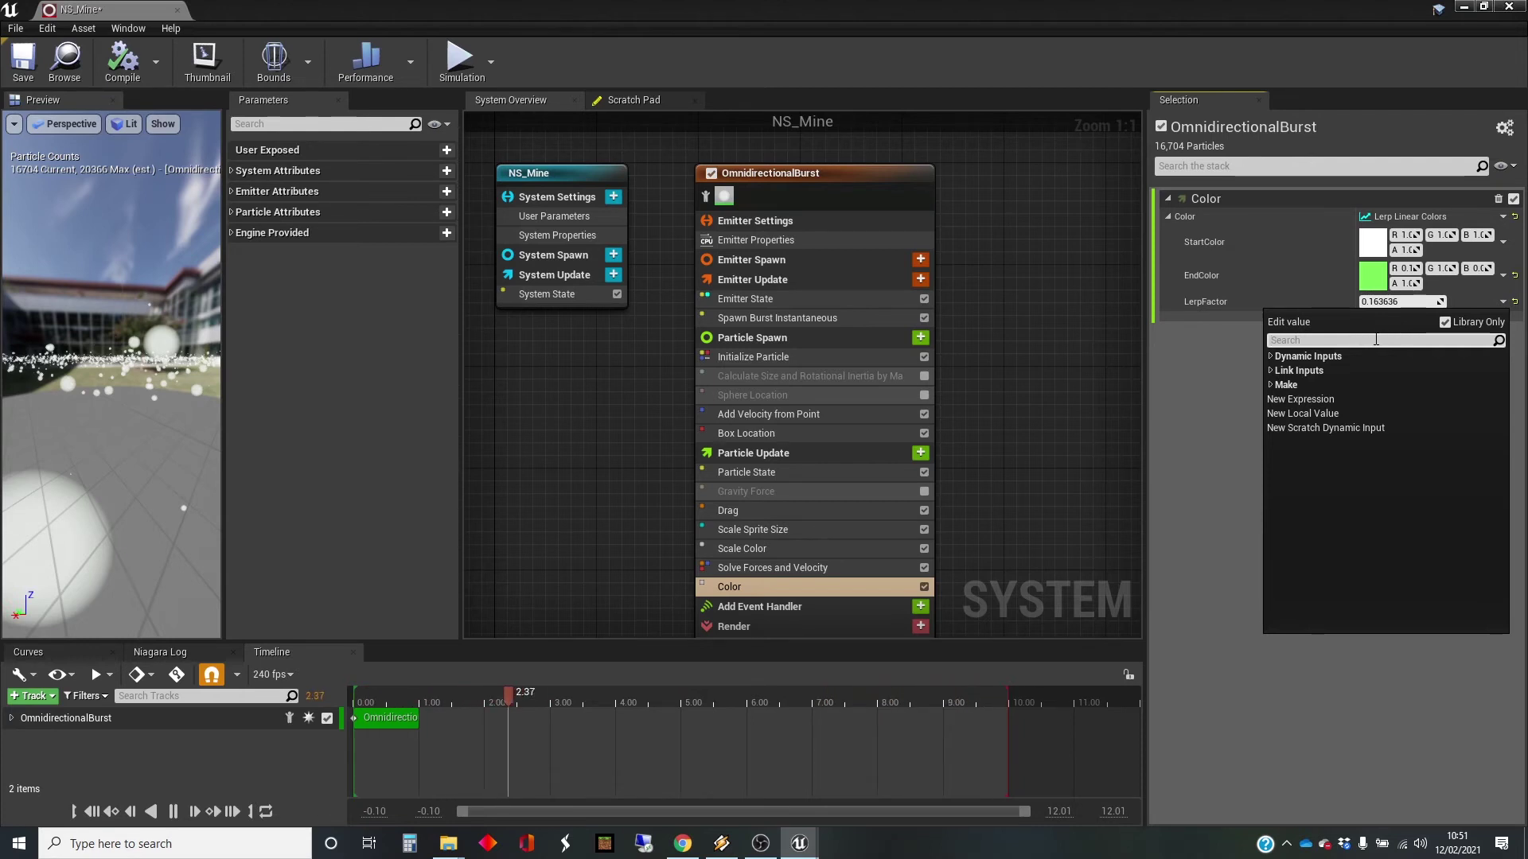
text(flo)
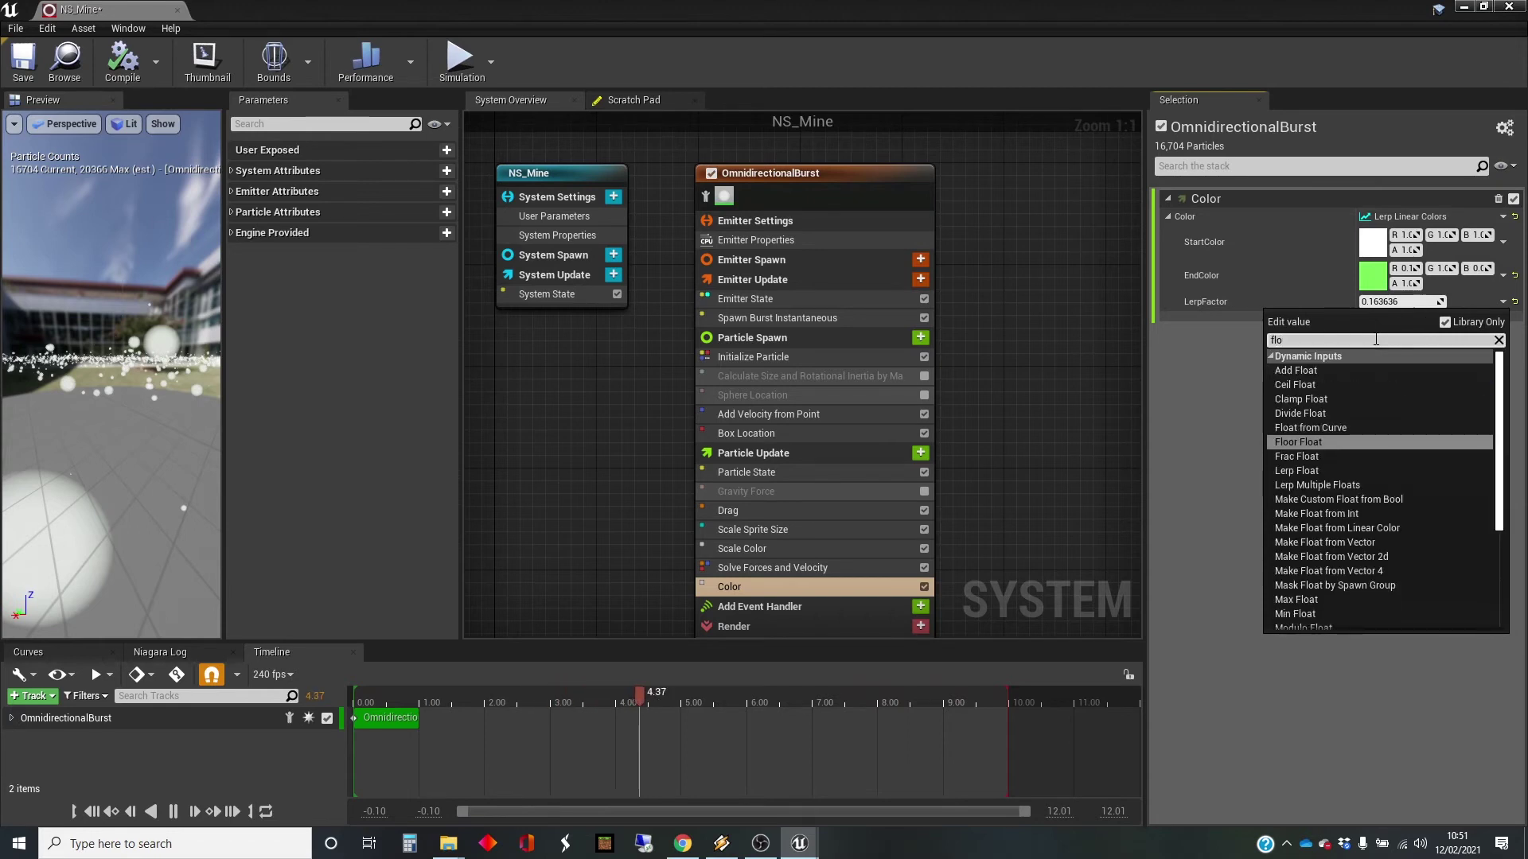
text(t div)
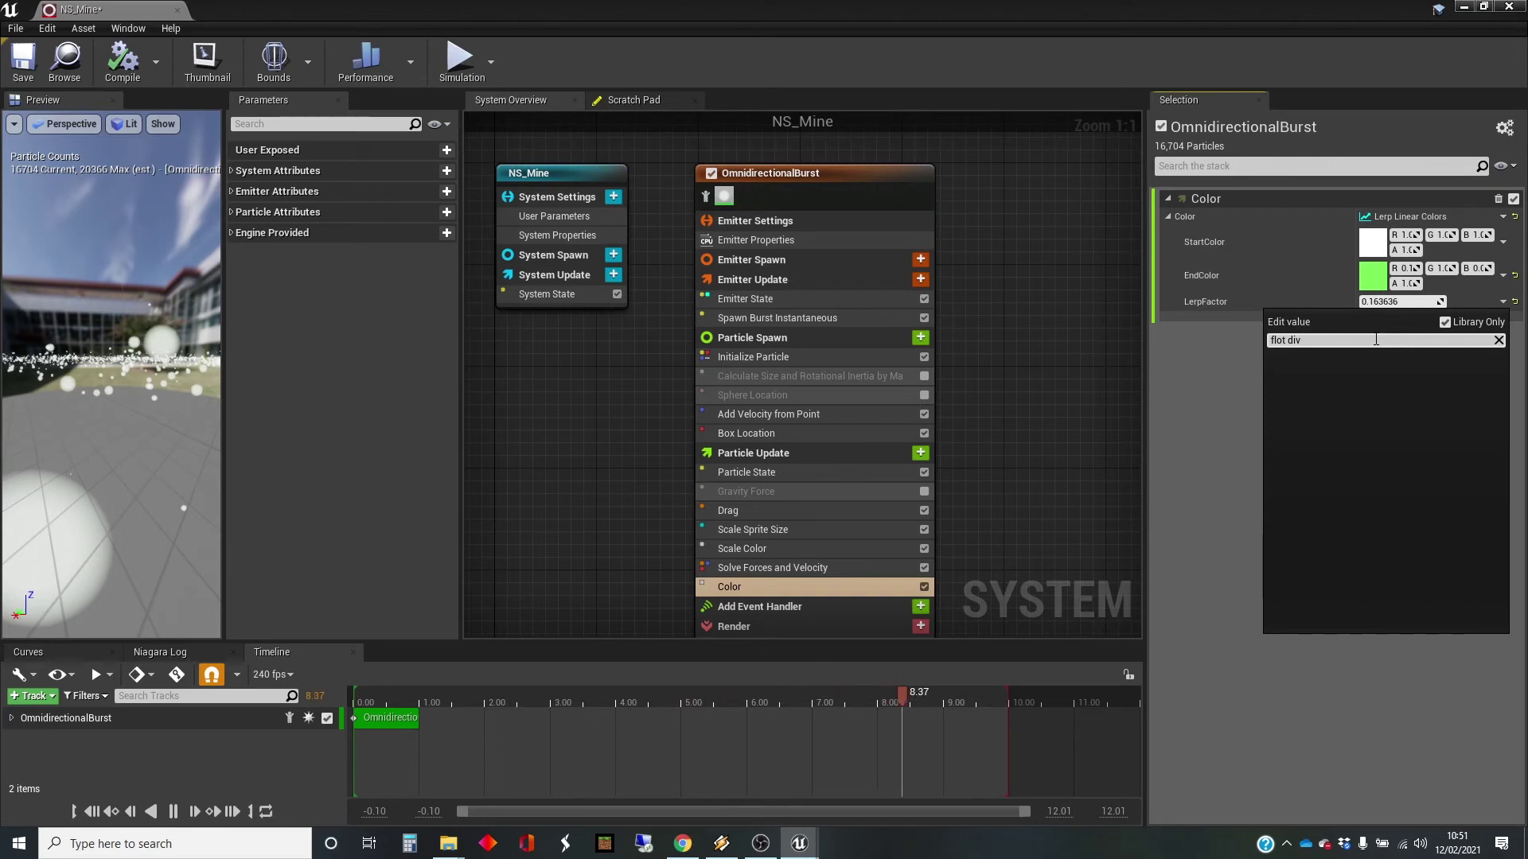
key(BackSpace)
key(BackSpace)
key(BackSpace)
key(BackSpace)
key(BackSpace)
key(BackSpace)
text(div)
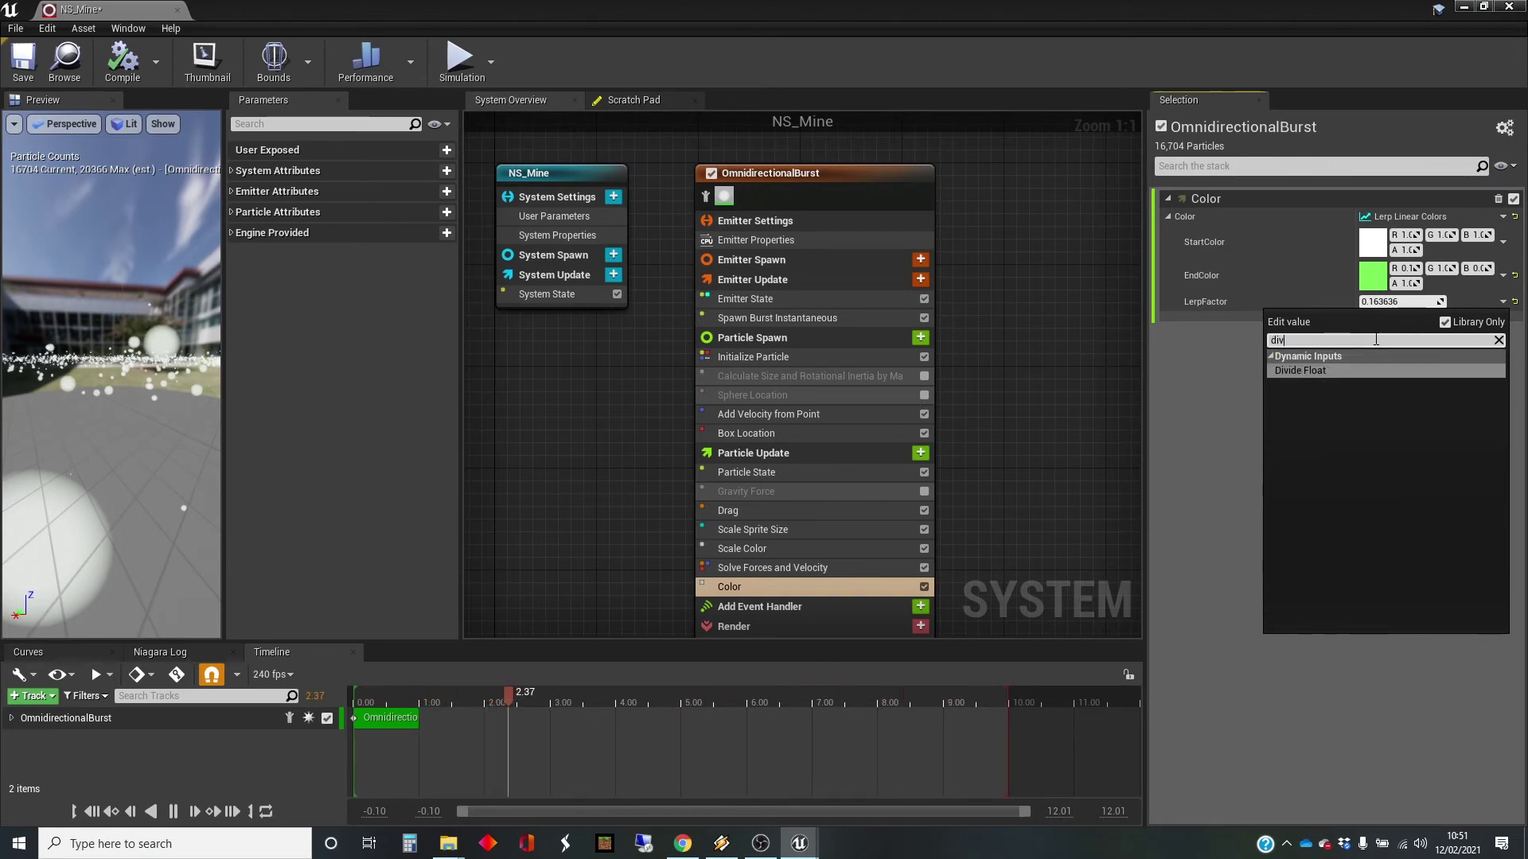
click(1332, 373)
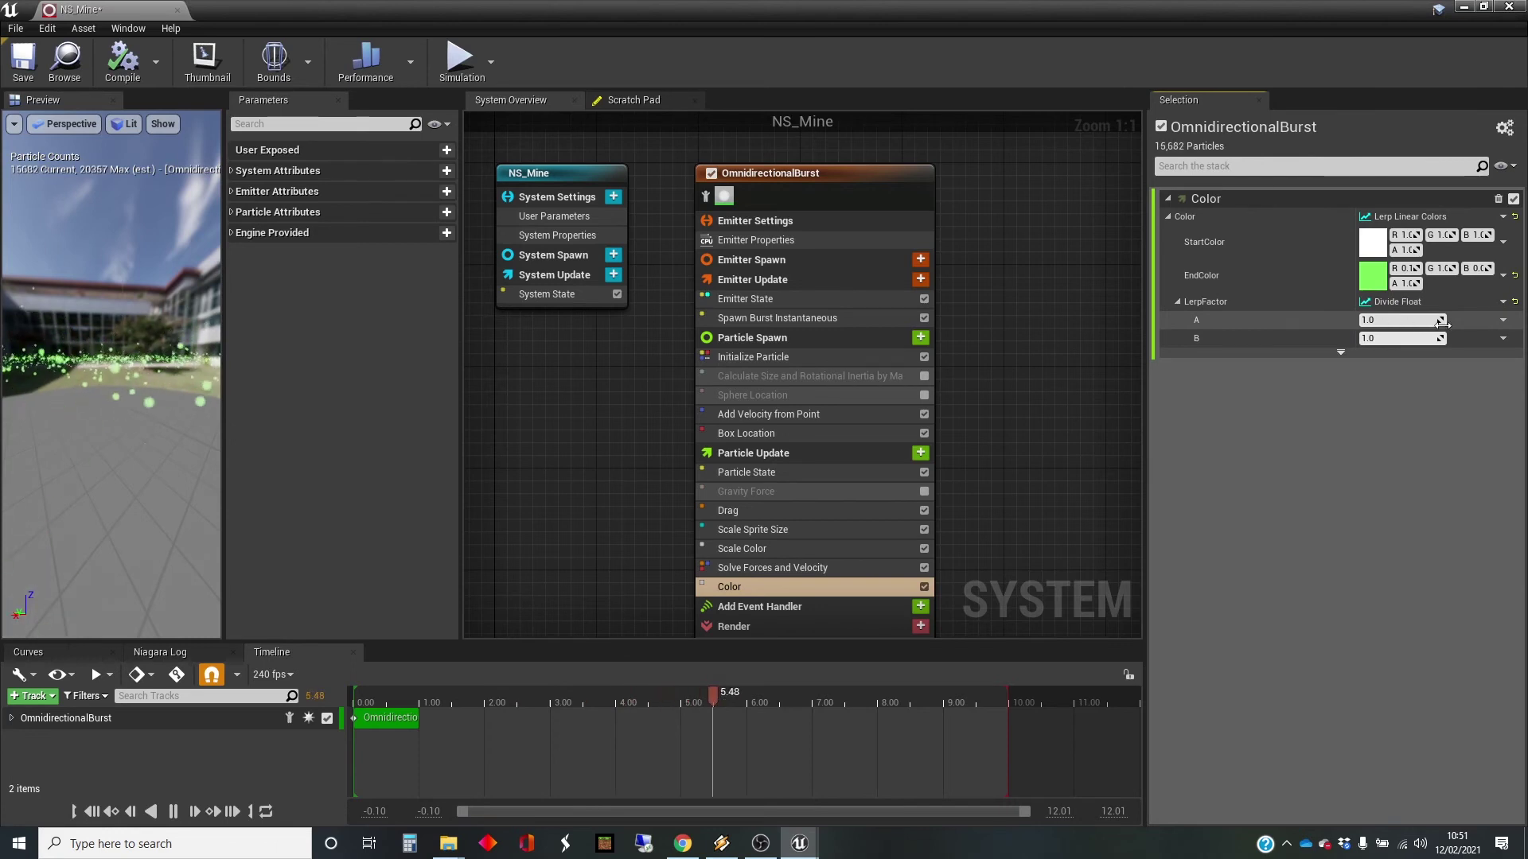
- Link the LerpFactor division's A to Particles Age and its B to Particles Lifetime
click(1503, 320)
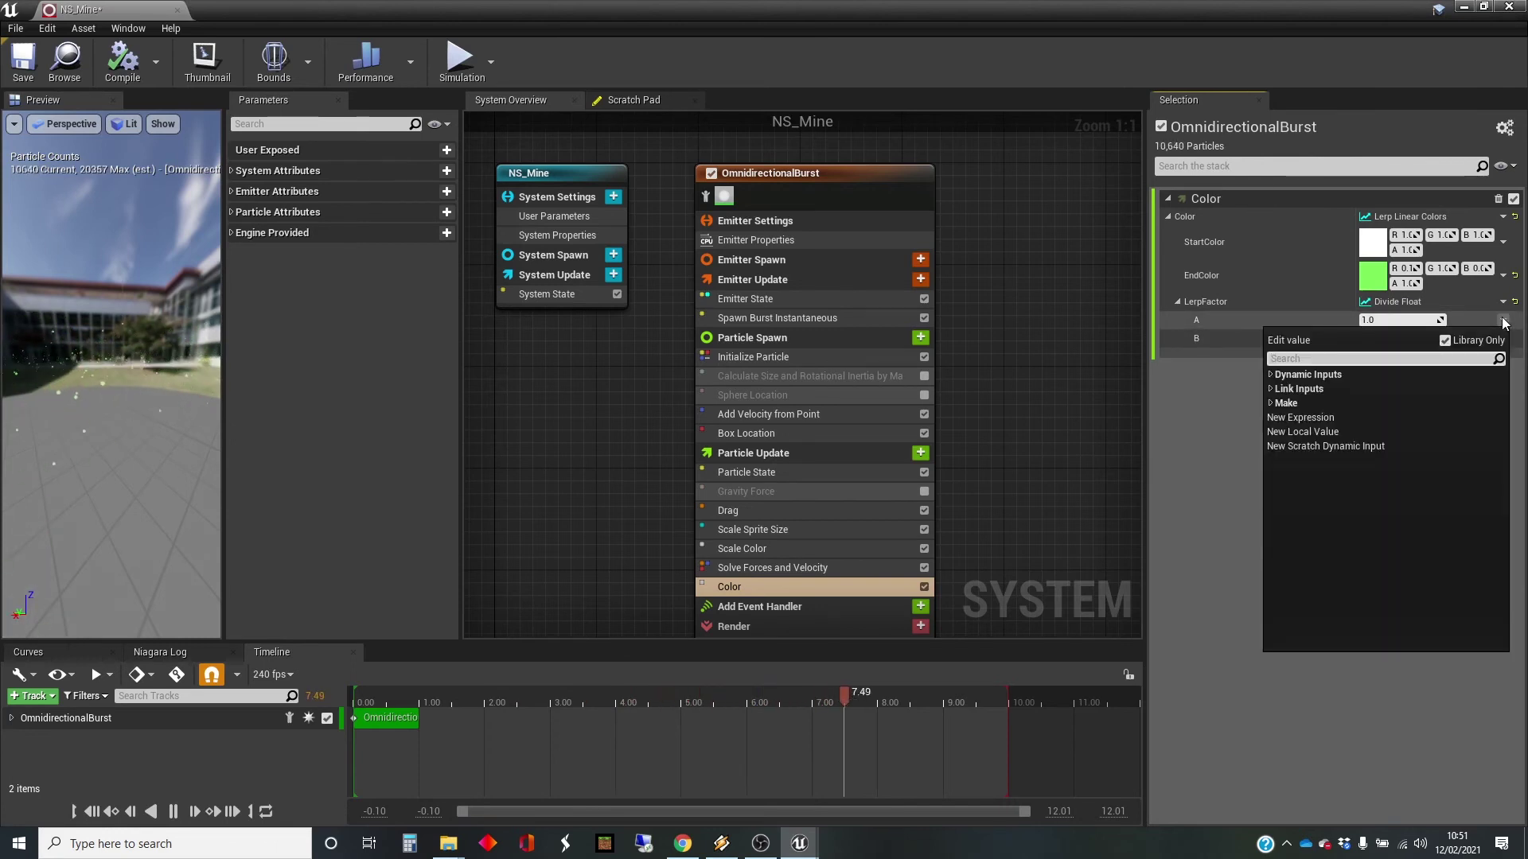
click(1269, 389)
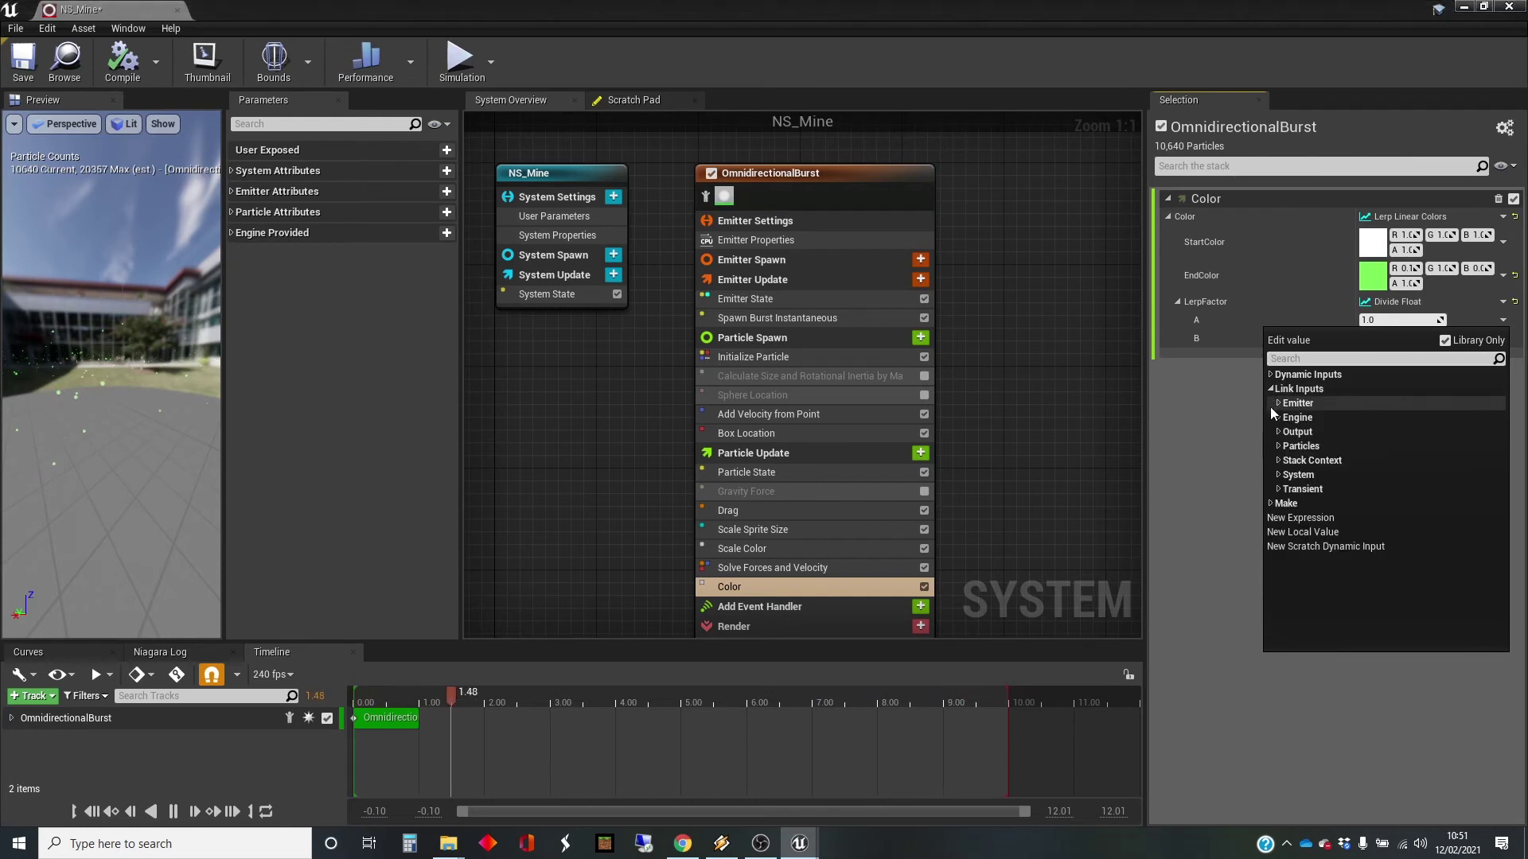
click(1278, 445)
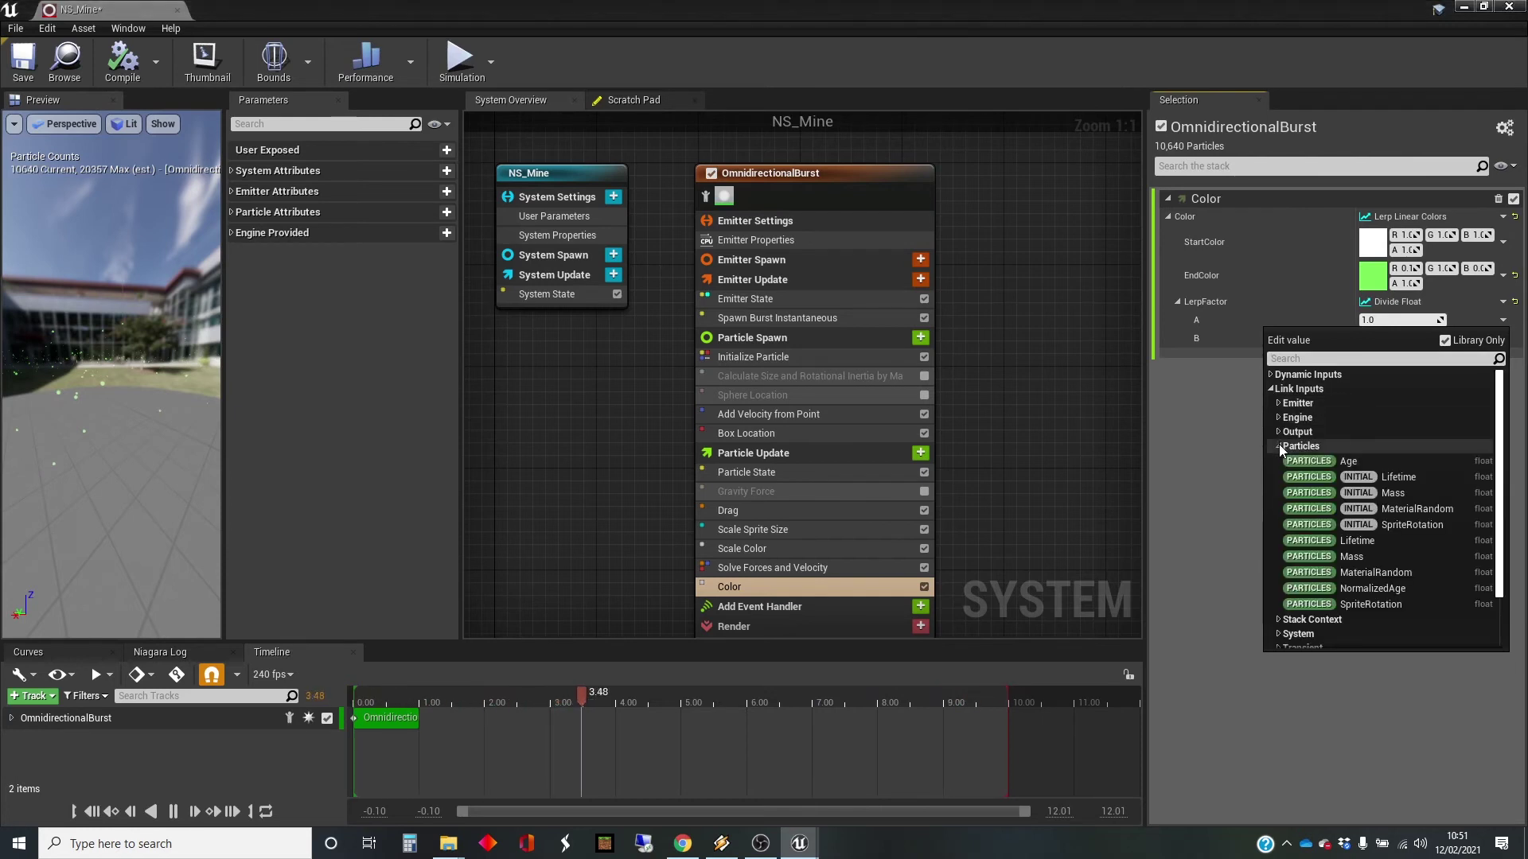
click(1305, 461)
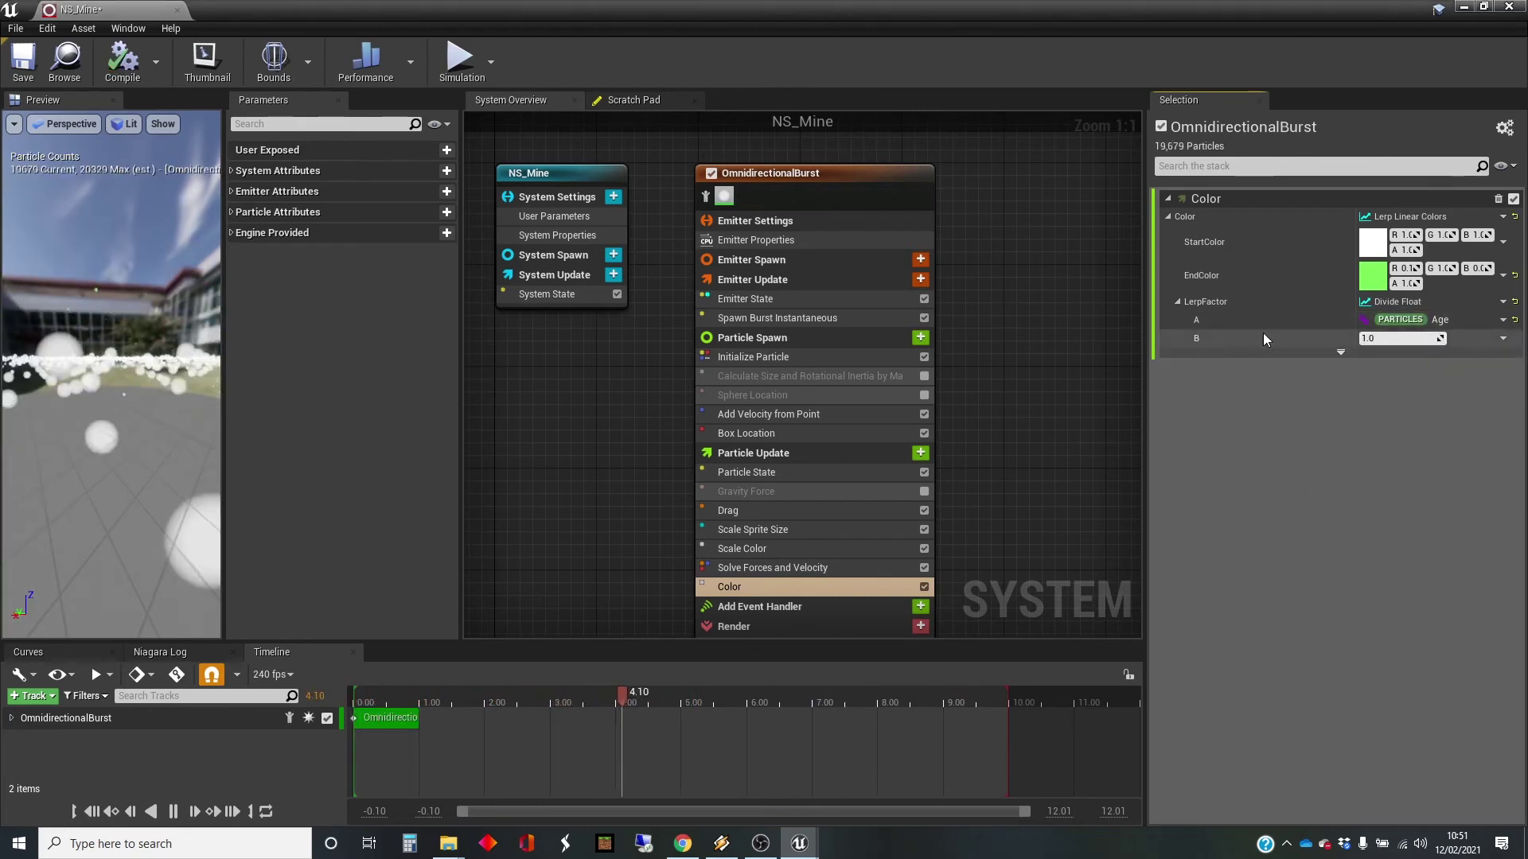
click(230, 213)
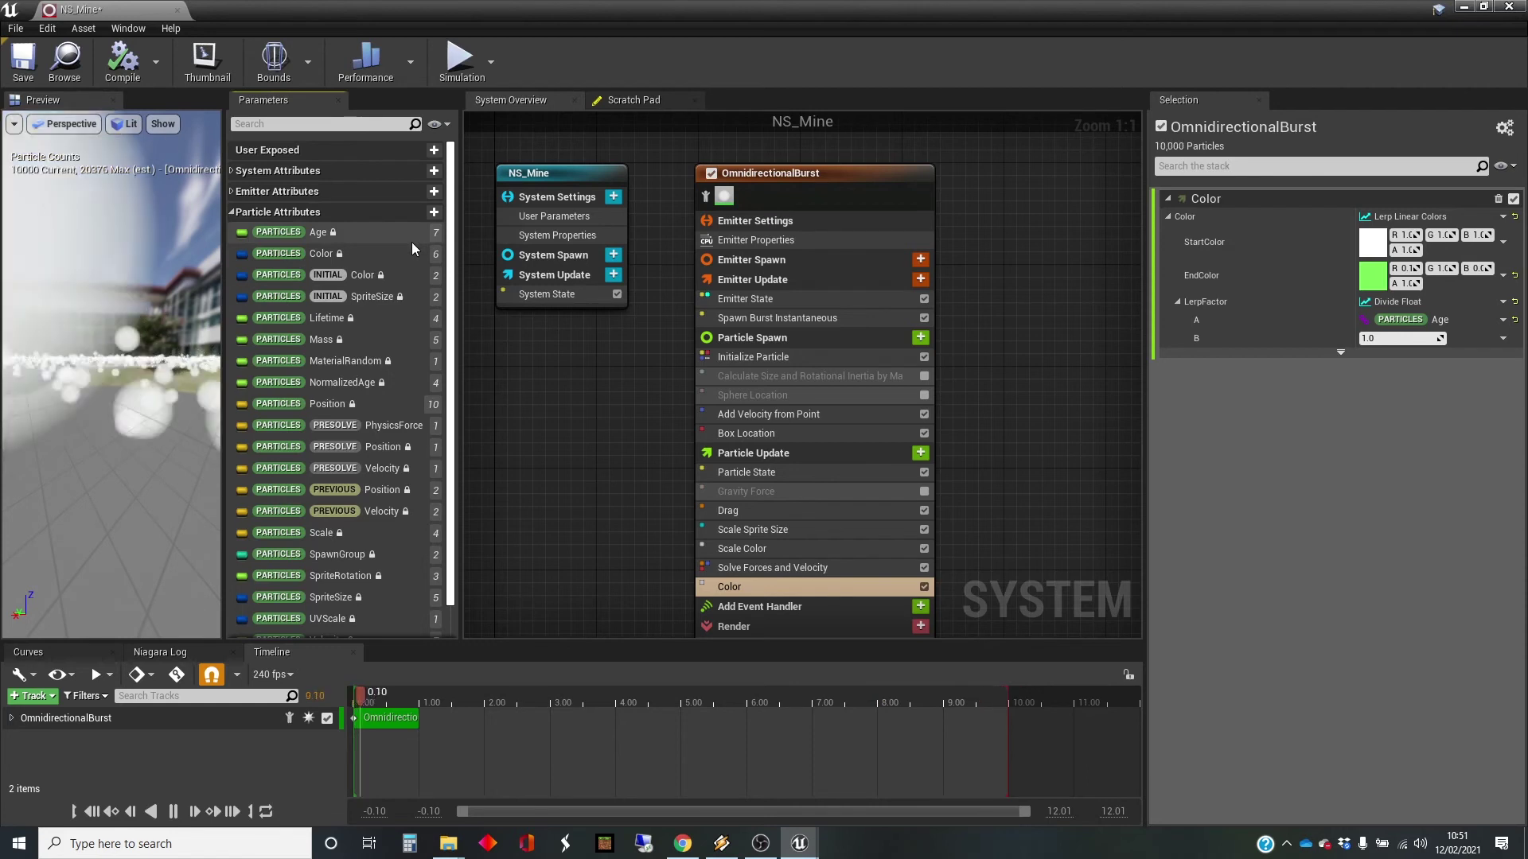
drag(292, 328, 1474, 338)
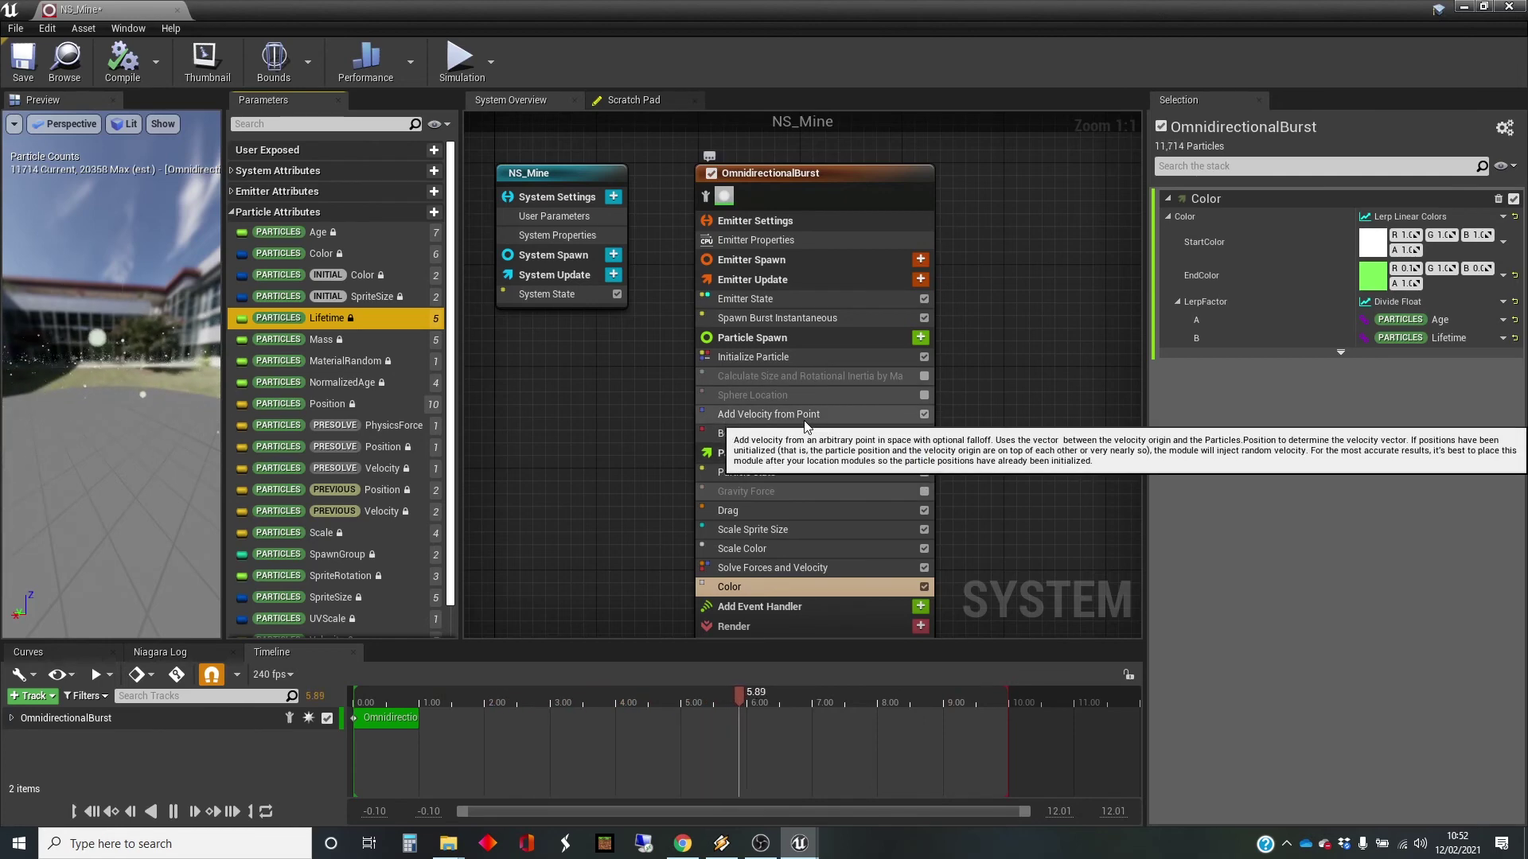
- In the Initialize Particle module, set Lifetime Min to 2.0 and Lifetime Max to 4.0
click(799, 355)
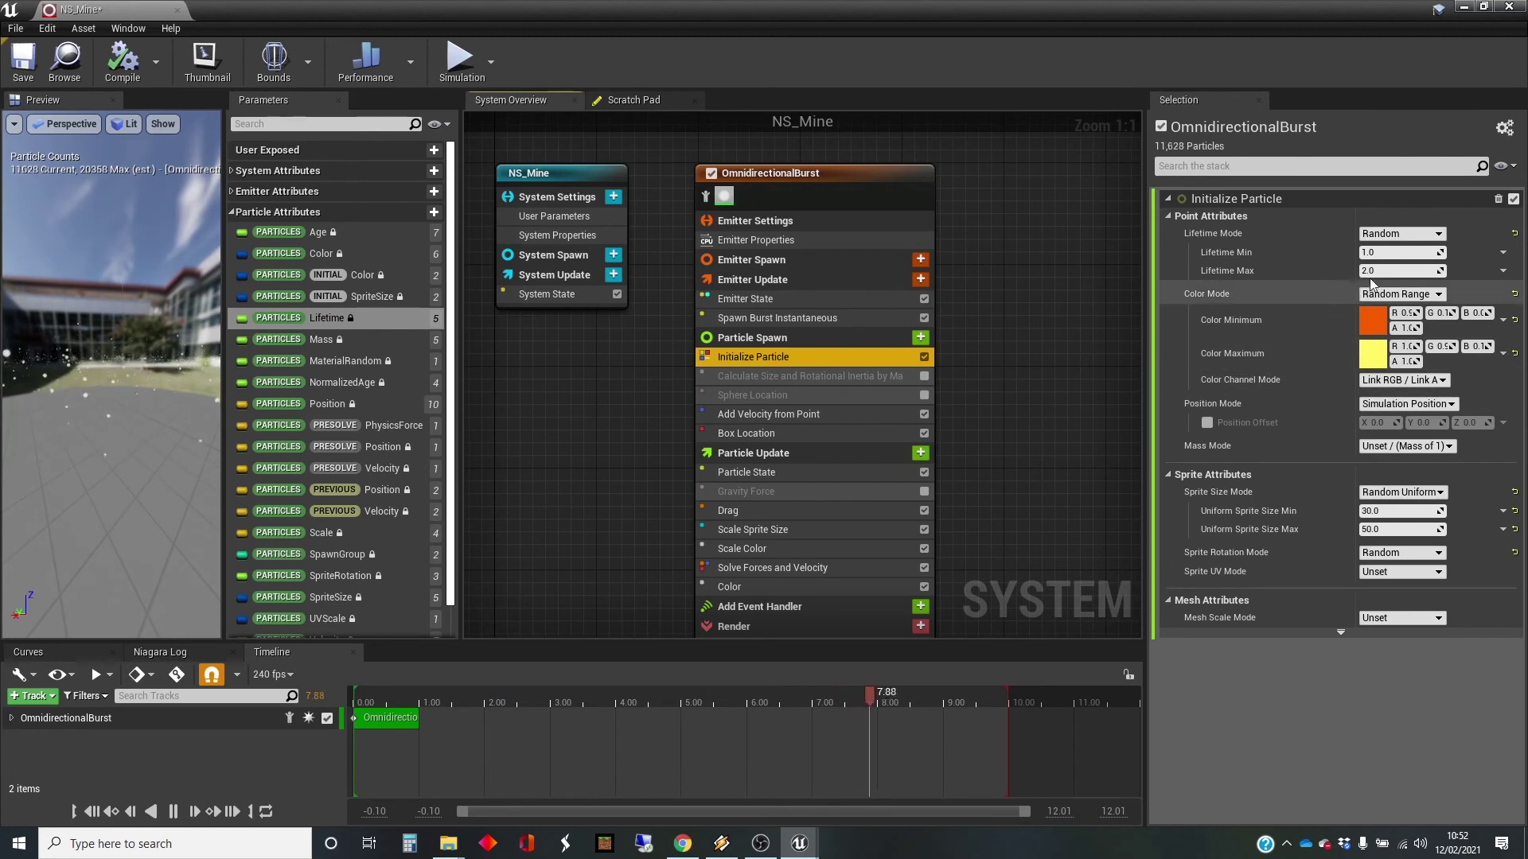
click(1388, 252)
text(2)
click(1383, 271)
text(4)
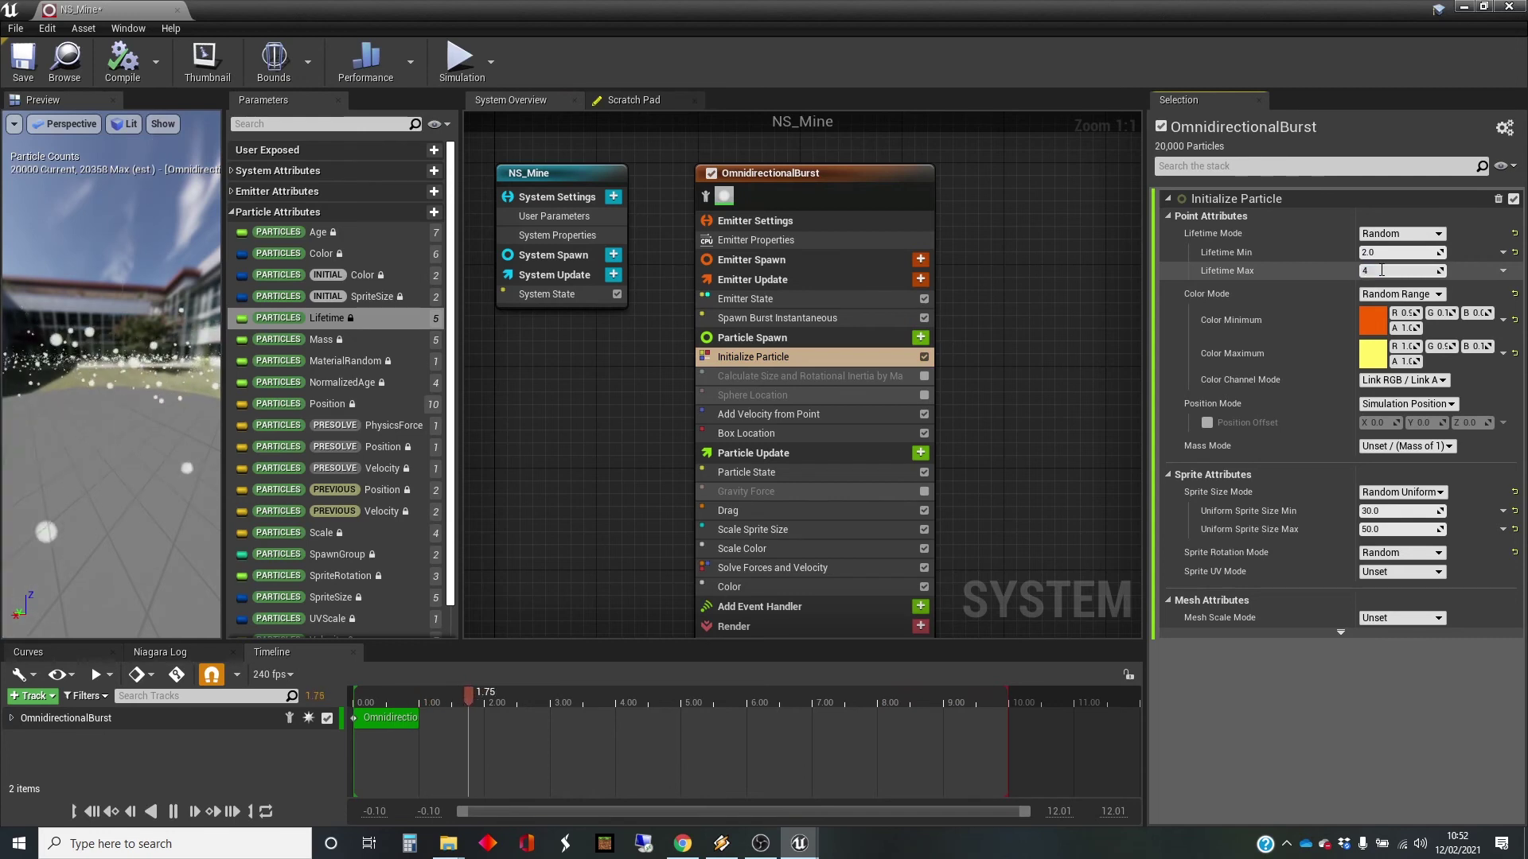
click(1382, 691)
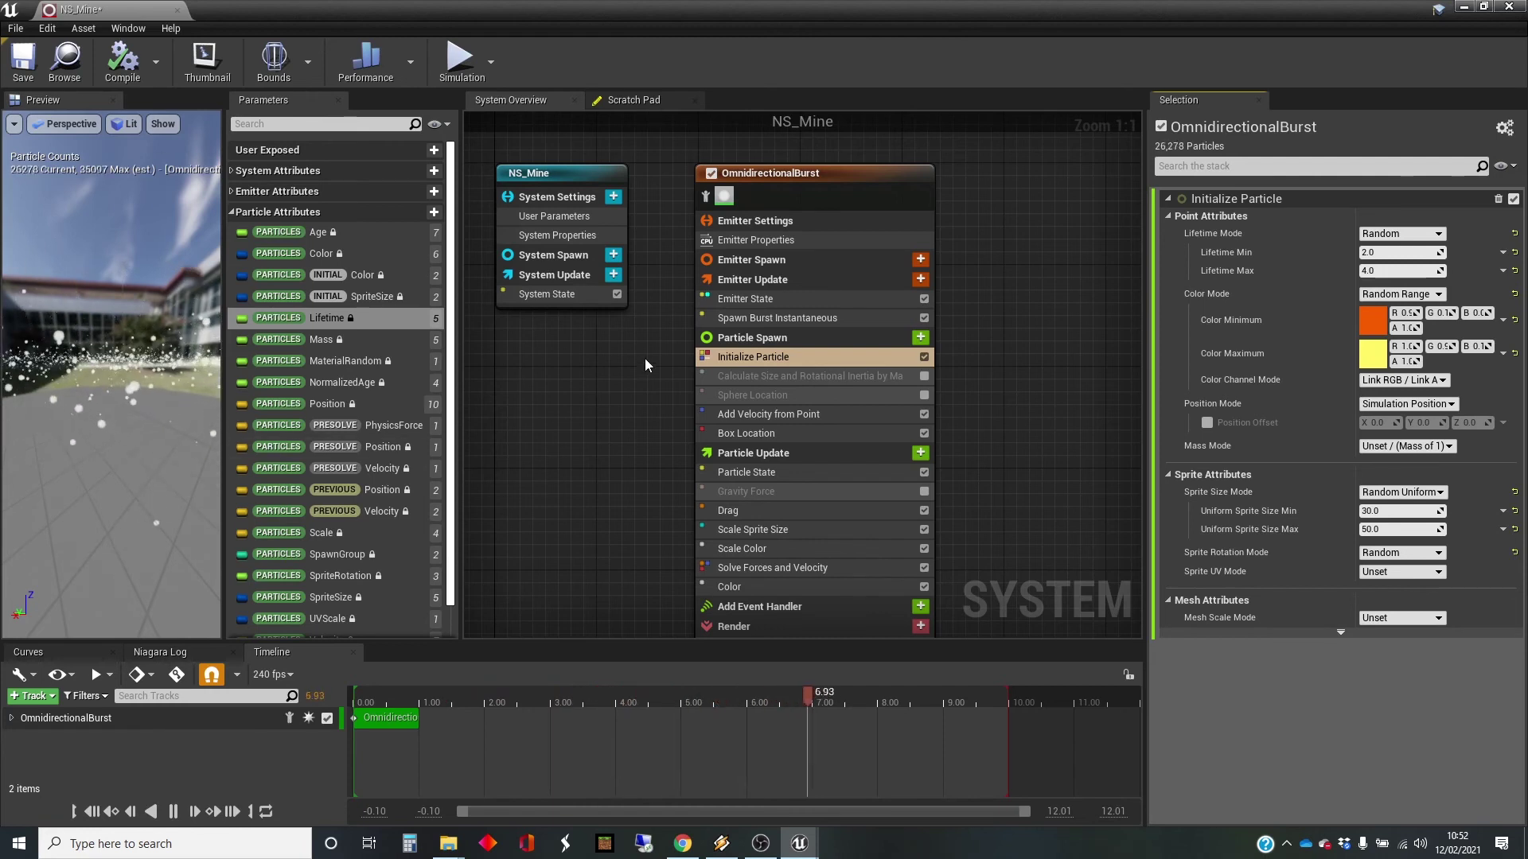
- Set the Loop Duration of the Emitter State module to 3.0
click(795, 299)
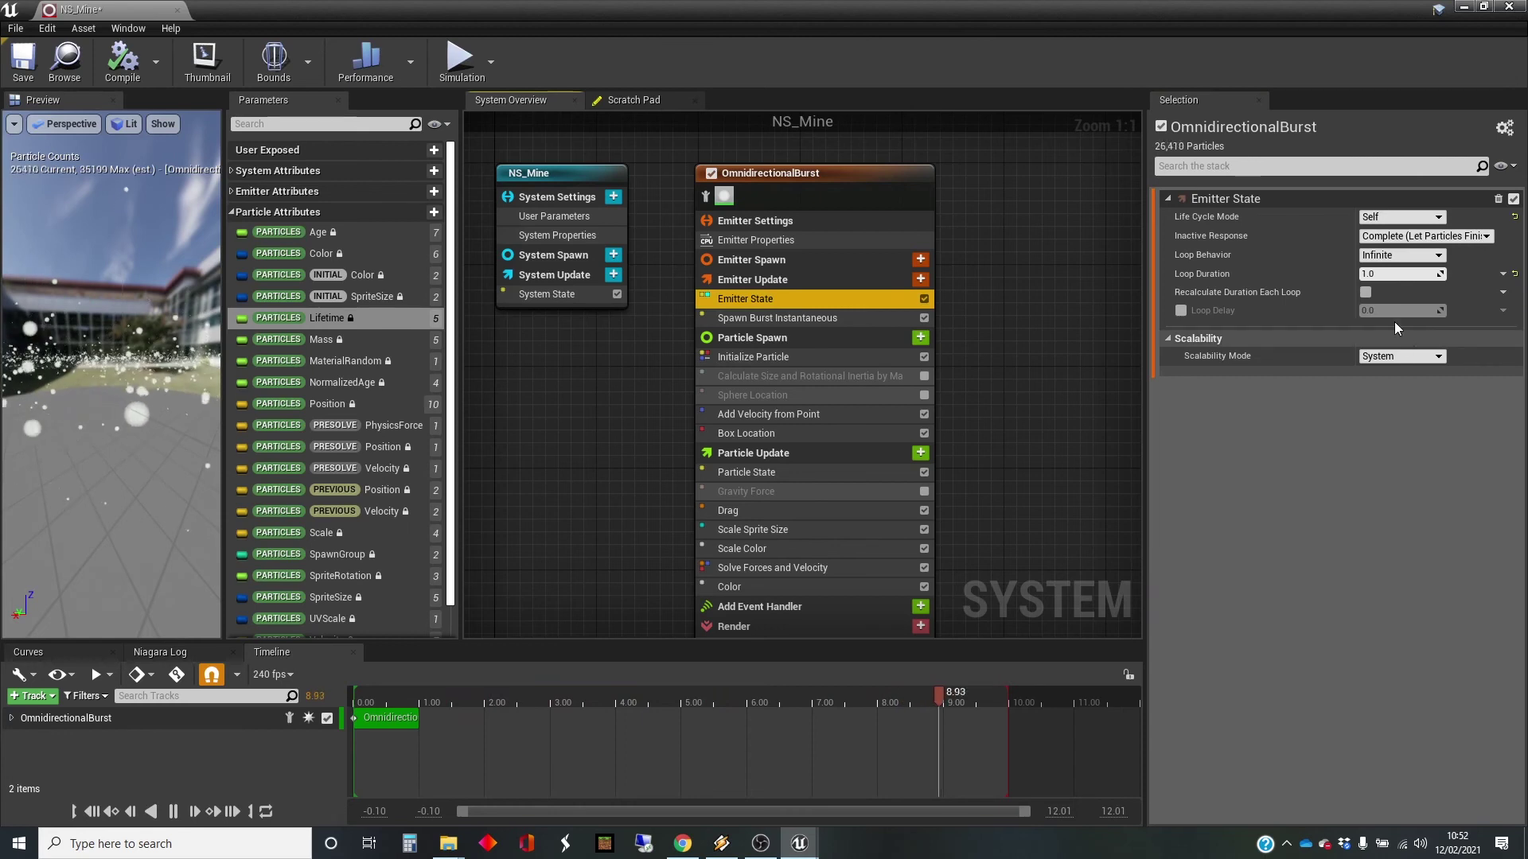
click(1387, 274)
text(3)
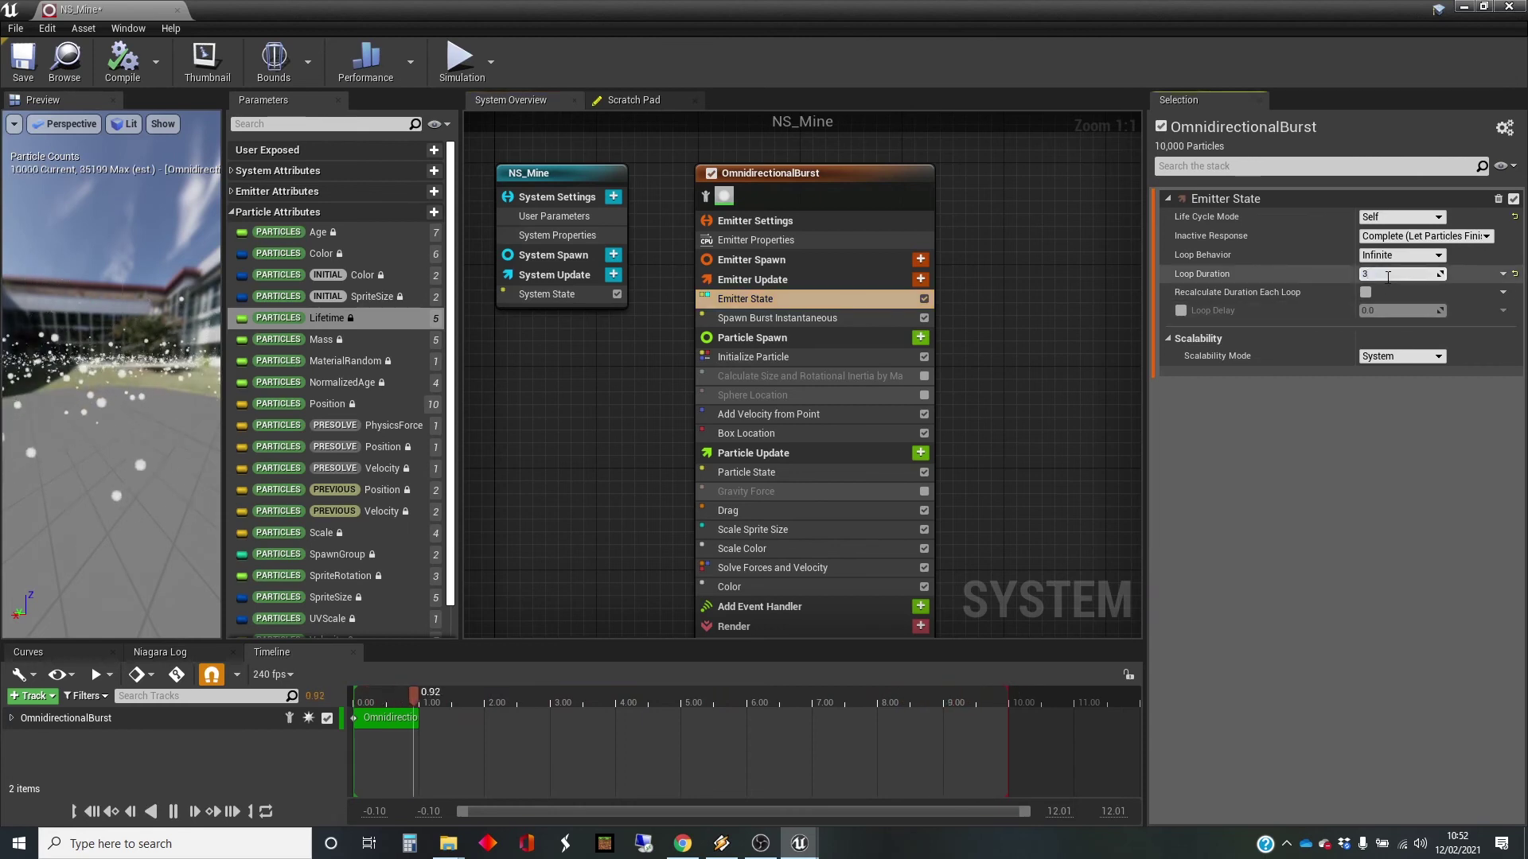
key(Return)
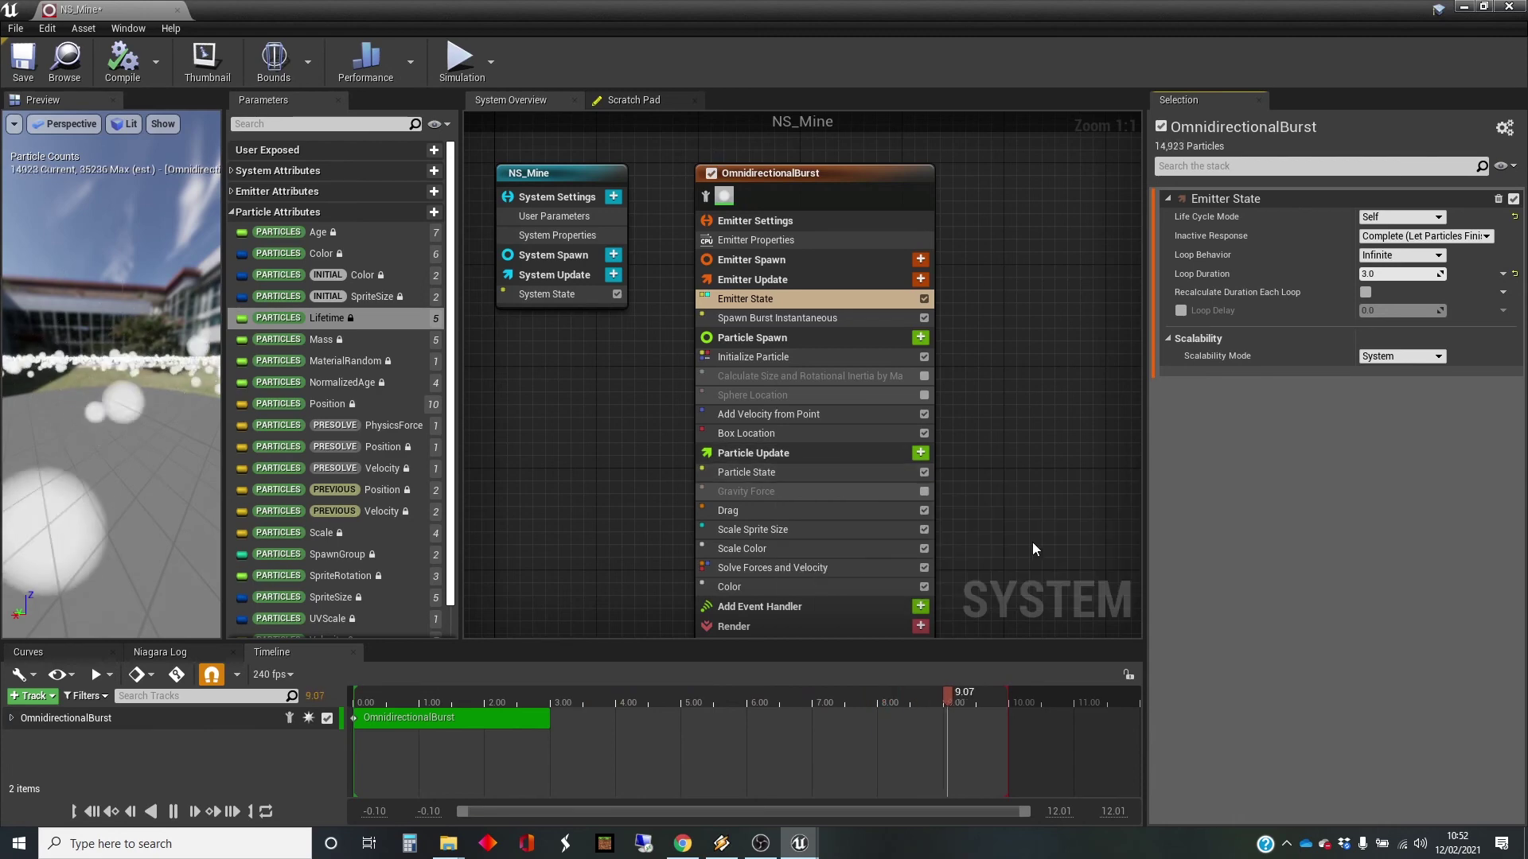
- Link the StartColor of the Color module's lerp to the Particles Initial Color attribute
click(813, 586)
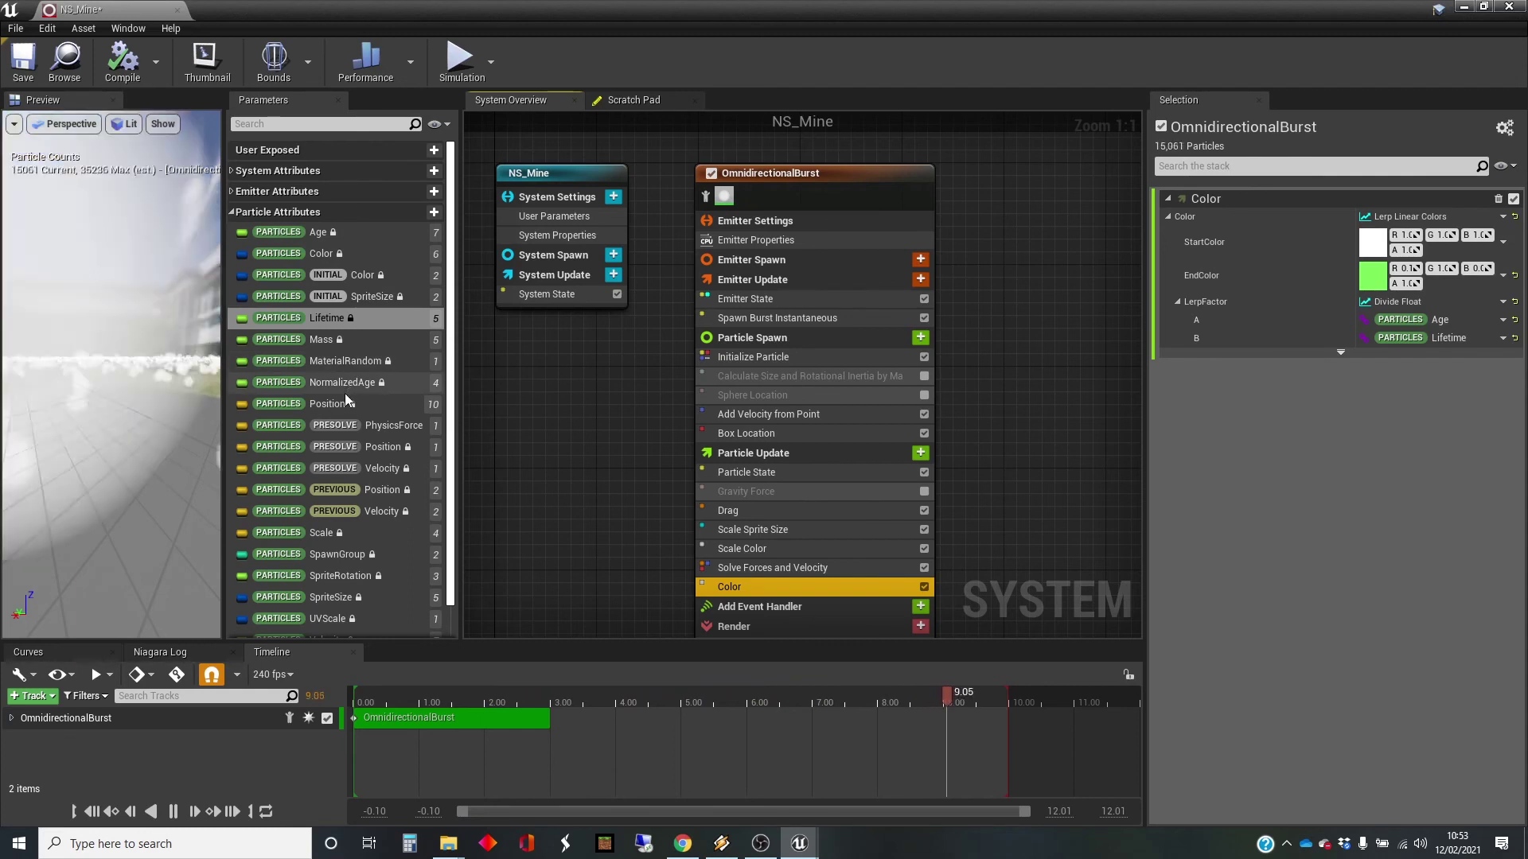
click(279, 277)
drag(279, 277, 1462, 247)
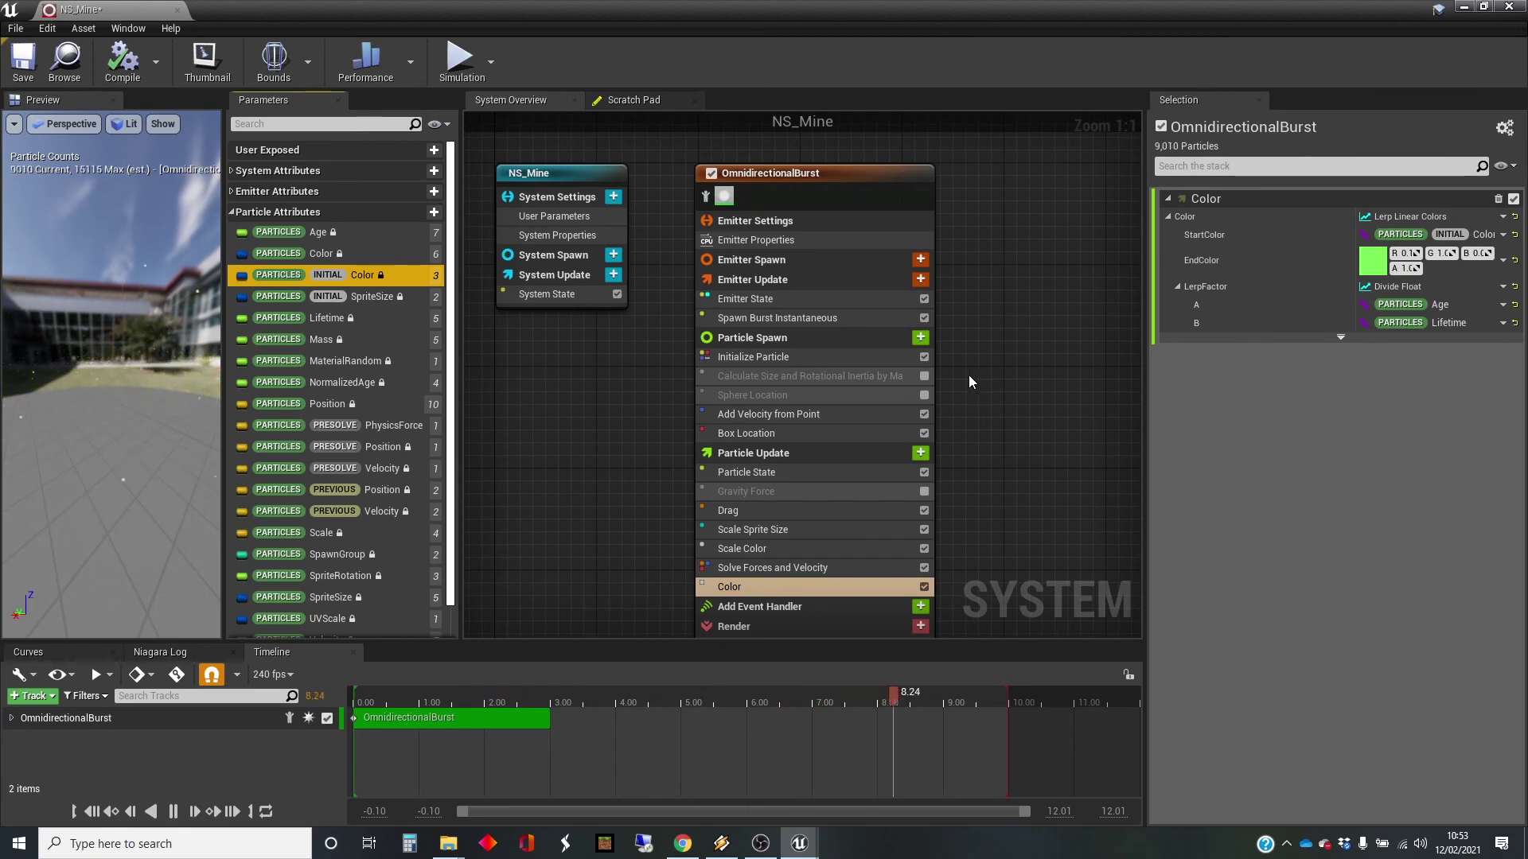
- Set Initialize Particle's Color Minimum to a dark orange-red, about R 0.74, G 0.05 and B 0.0
click(810, 358)
click(1372, 320)
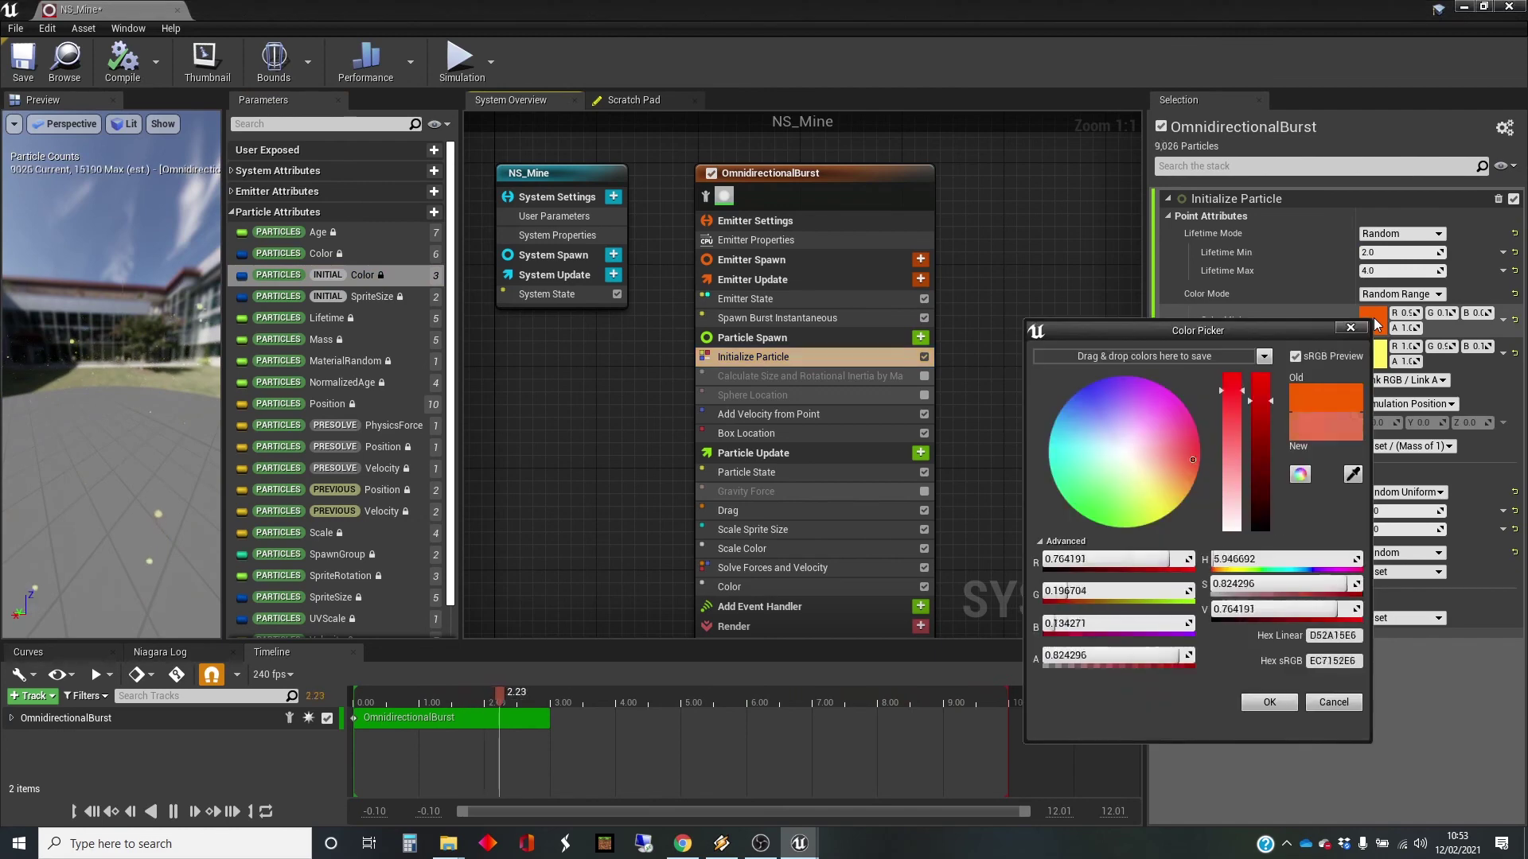
drag(1265, 390, 1263, 372)
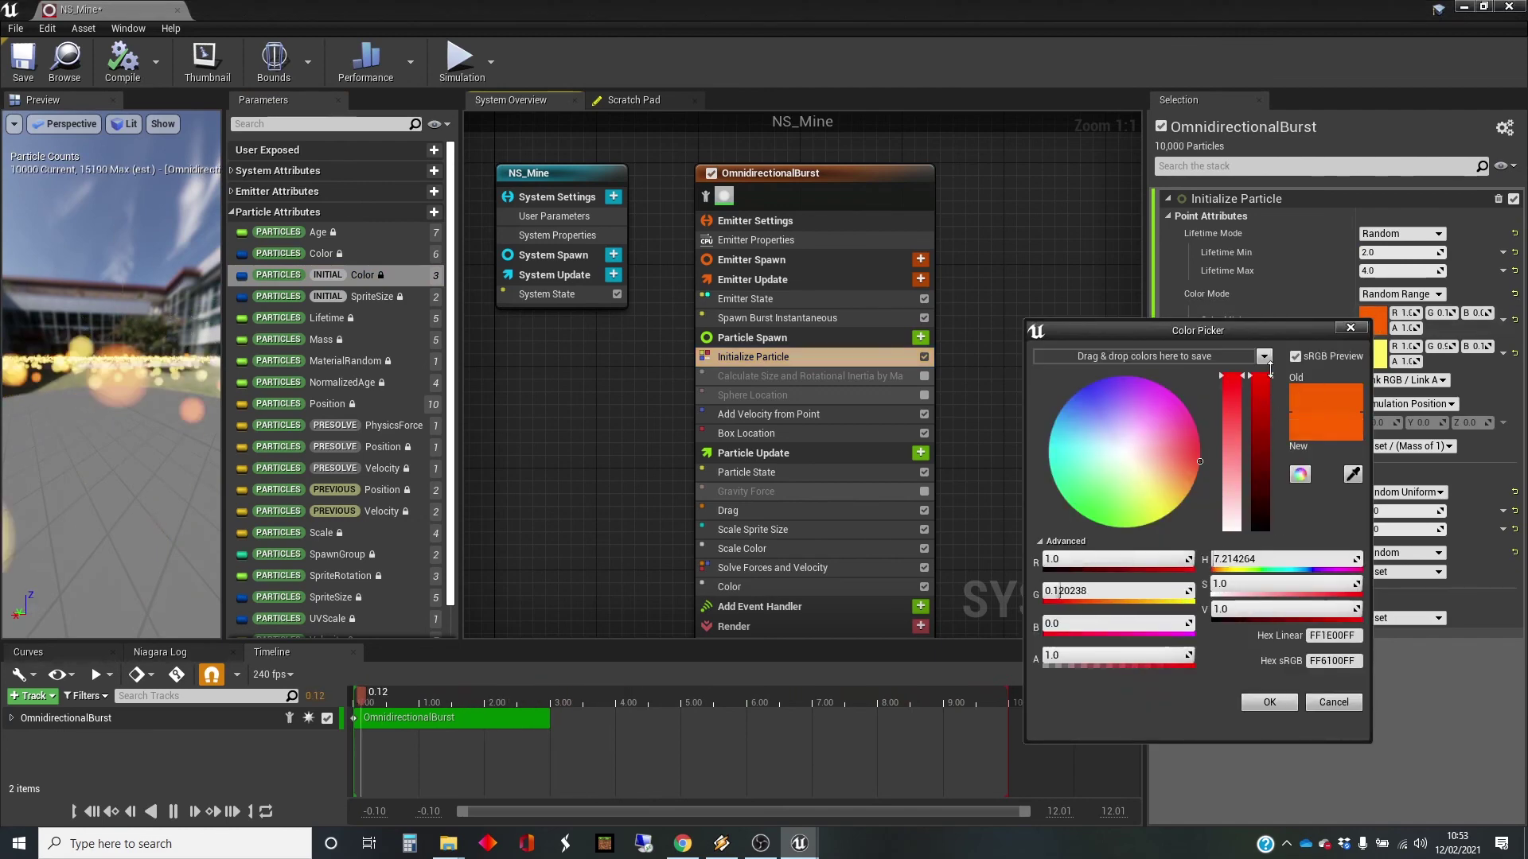
drag(1198, 462, 1187, 456)
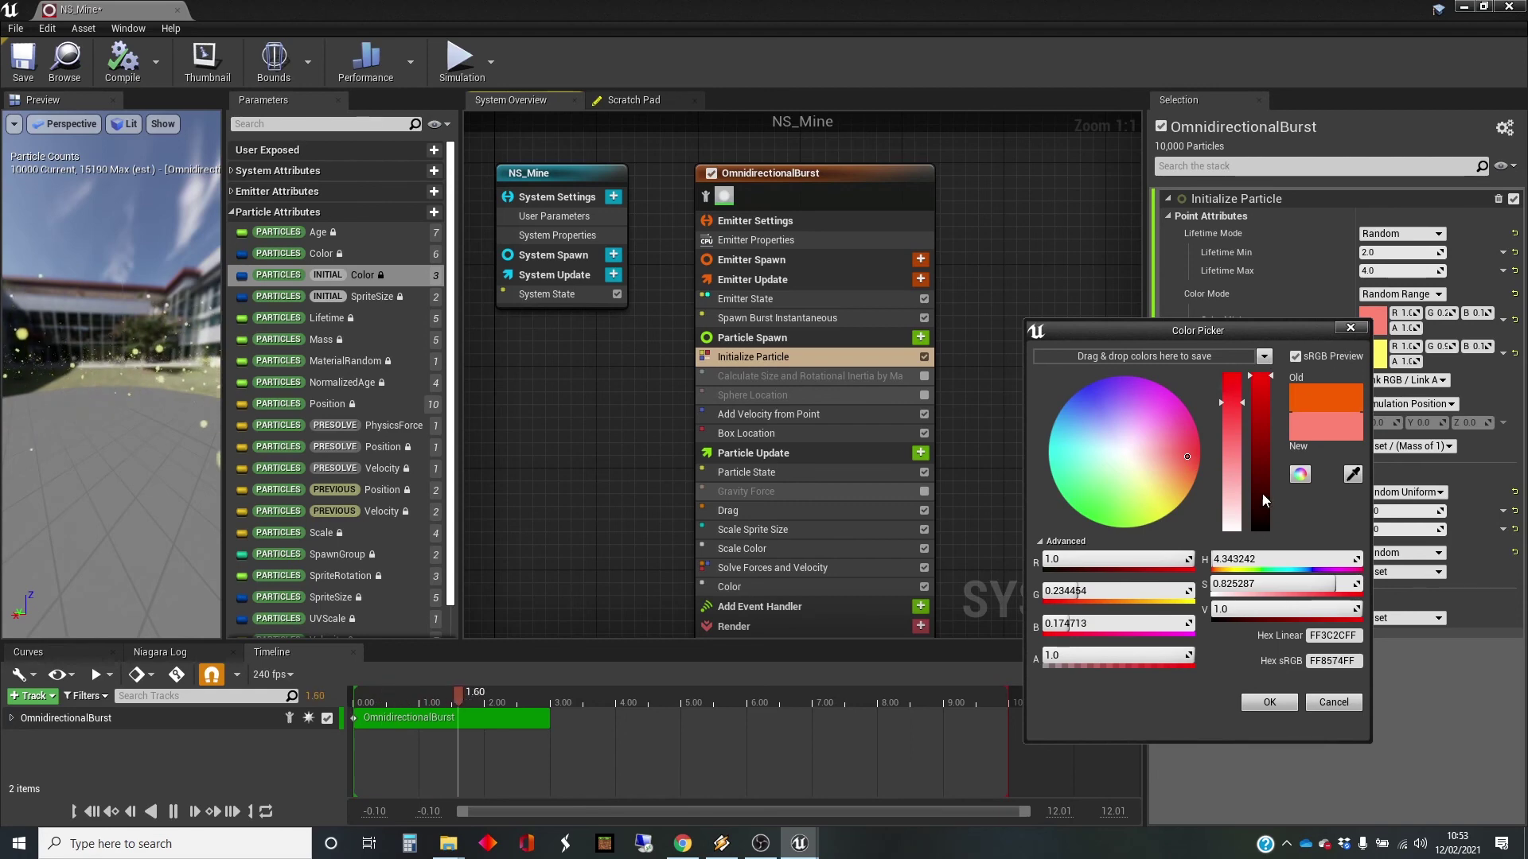
click(1274, 702)
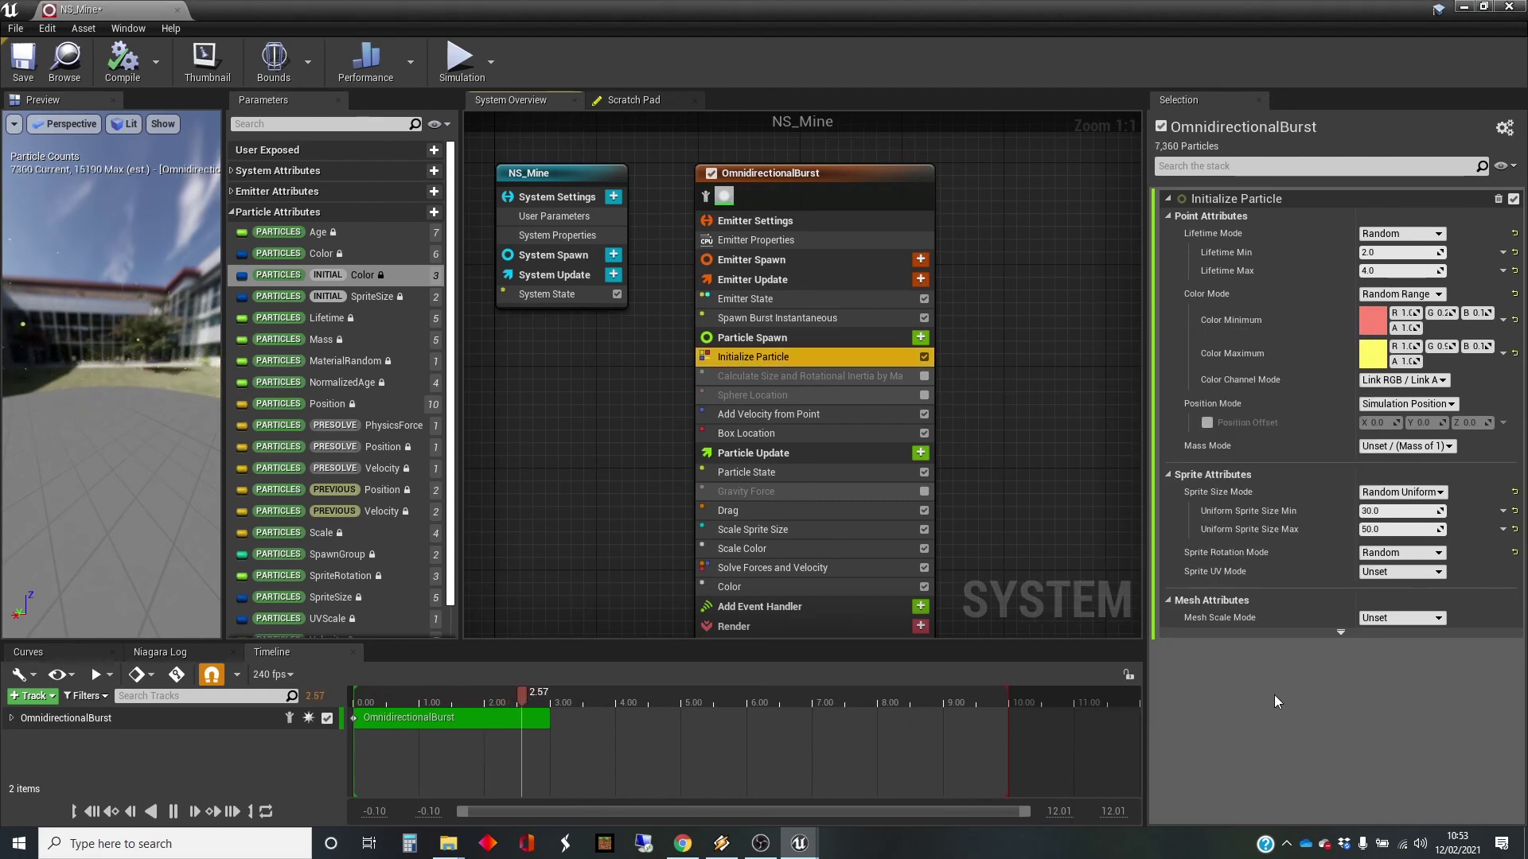
click(1375, 325)
mouse_move(1246, 414)
mouse_down()
mouse_move(1245, 380)
mouse_move(1273, 422)
mouse_up()
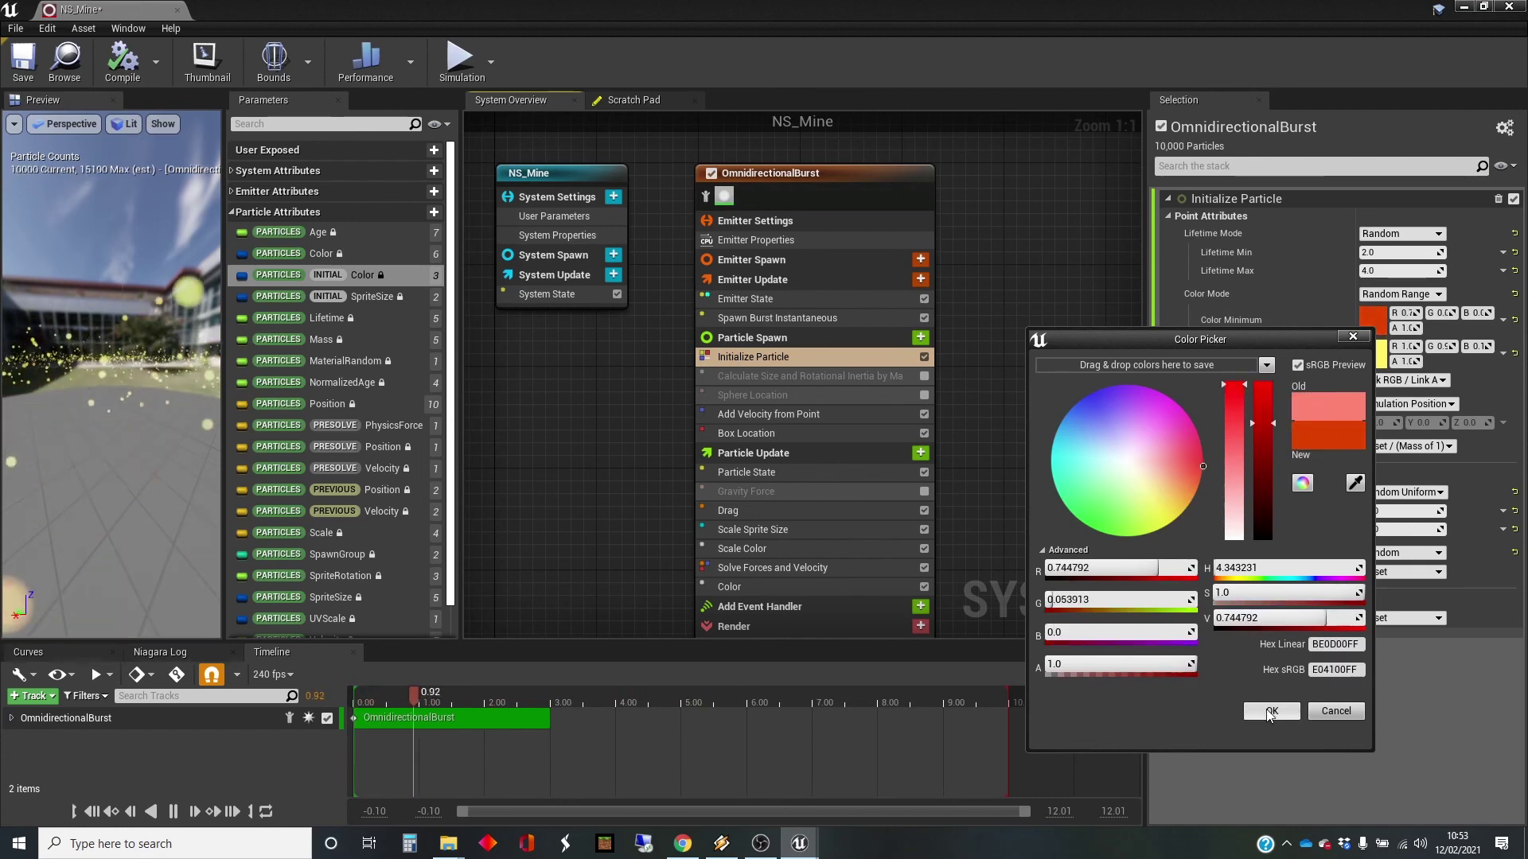
click(1271, 711)
- Set Initialize Particle's Color Maximum to light purple, about R 0.60, G 0.22 and B 1.0
click(1372, 350)
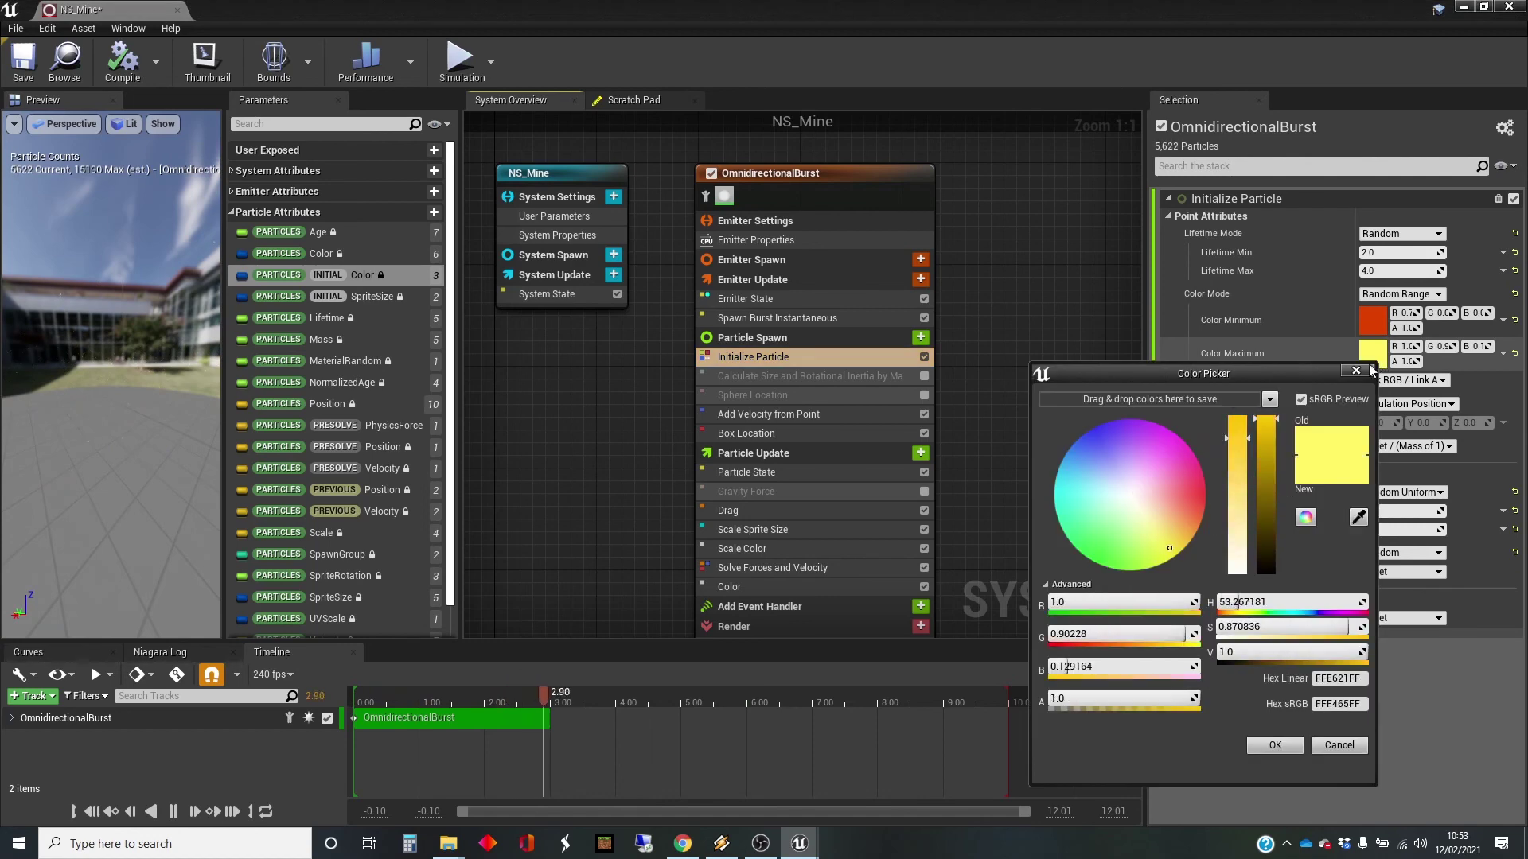
click(1129, 436)
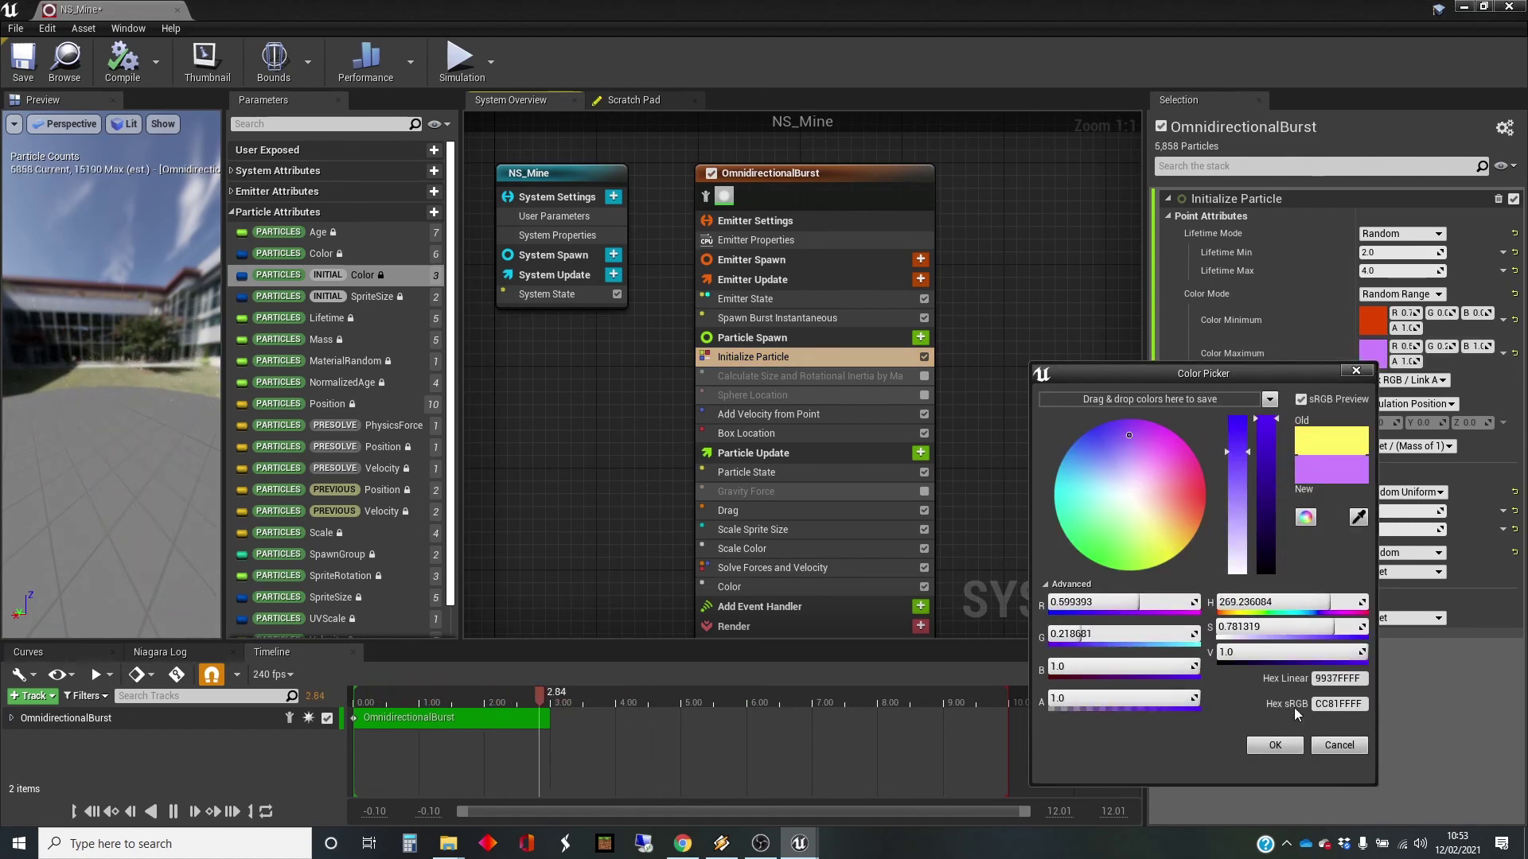
click(1274, 745)
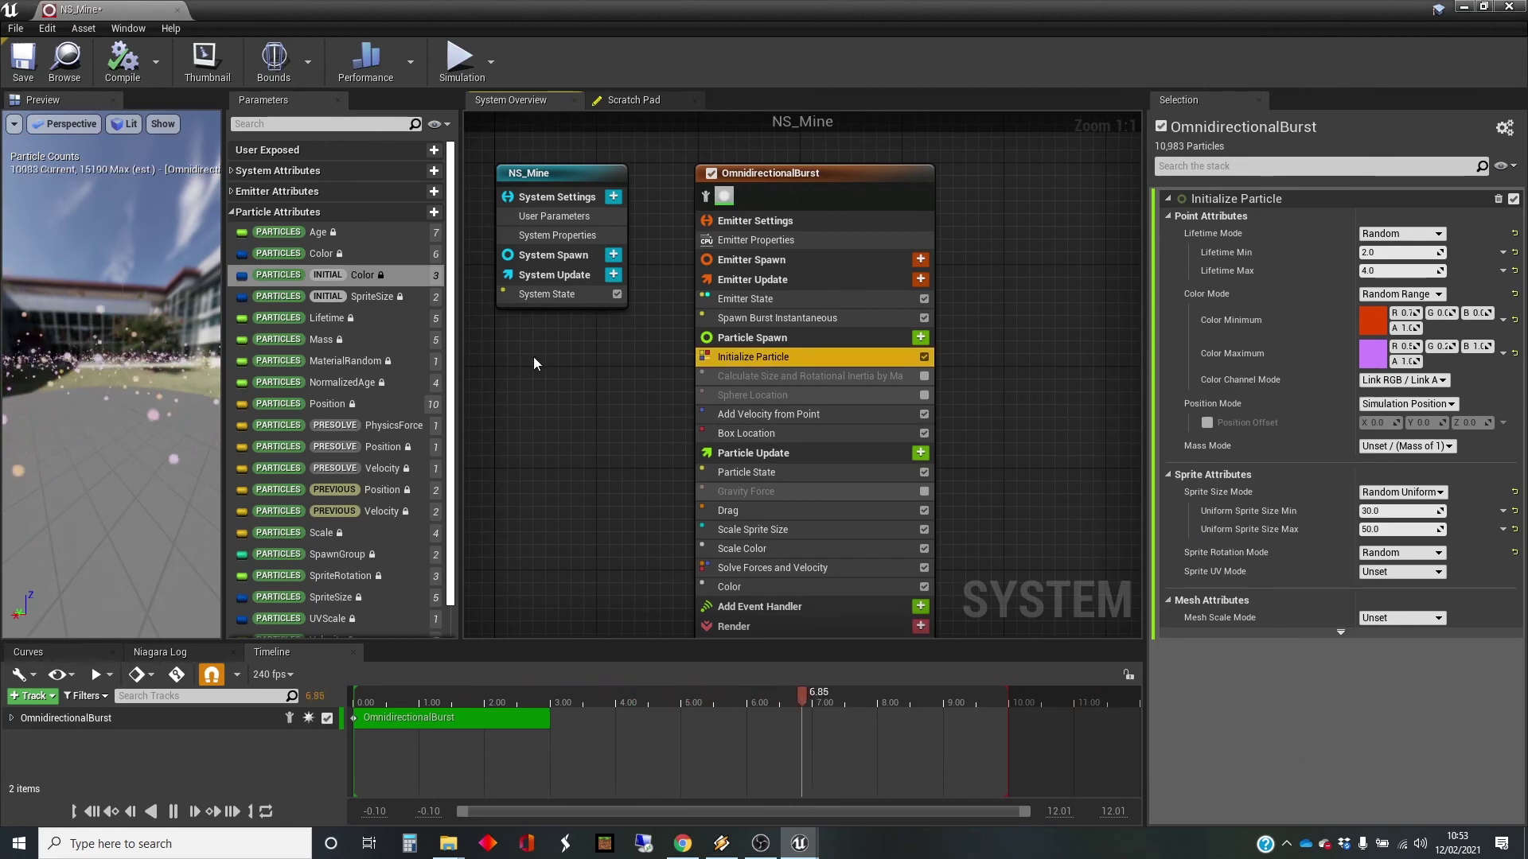
- Look at the particle effect in the level viewport, and return to the NS_Mine system editor
click(1465, 7)
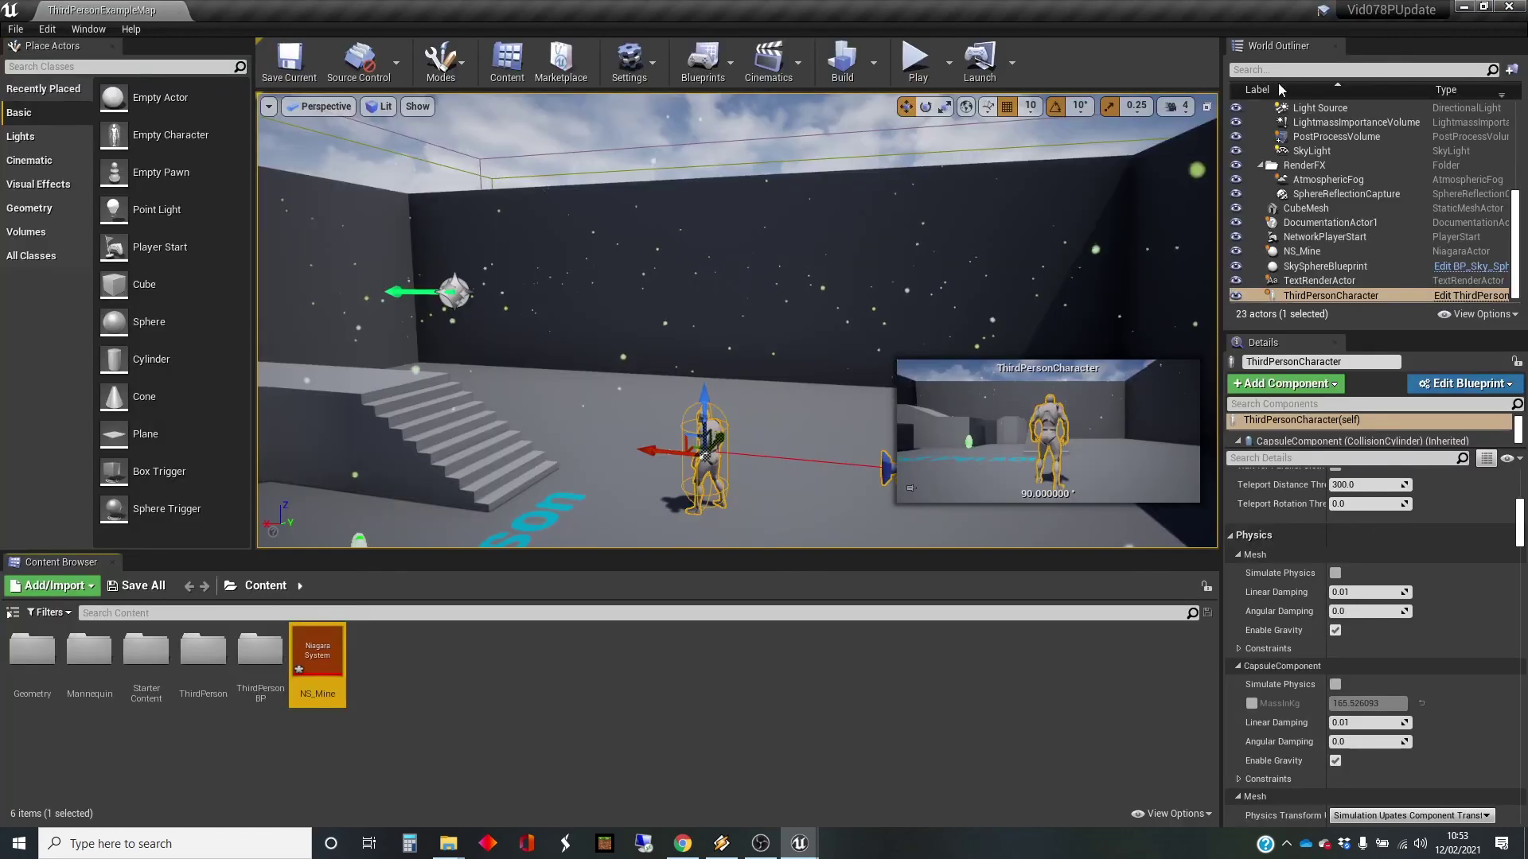
right_drag(894, 253, 714, 444)
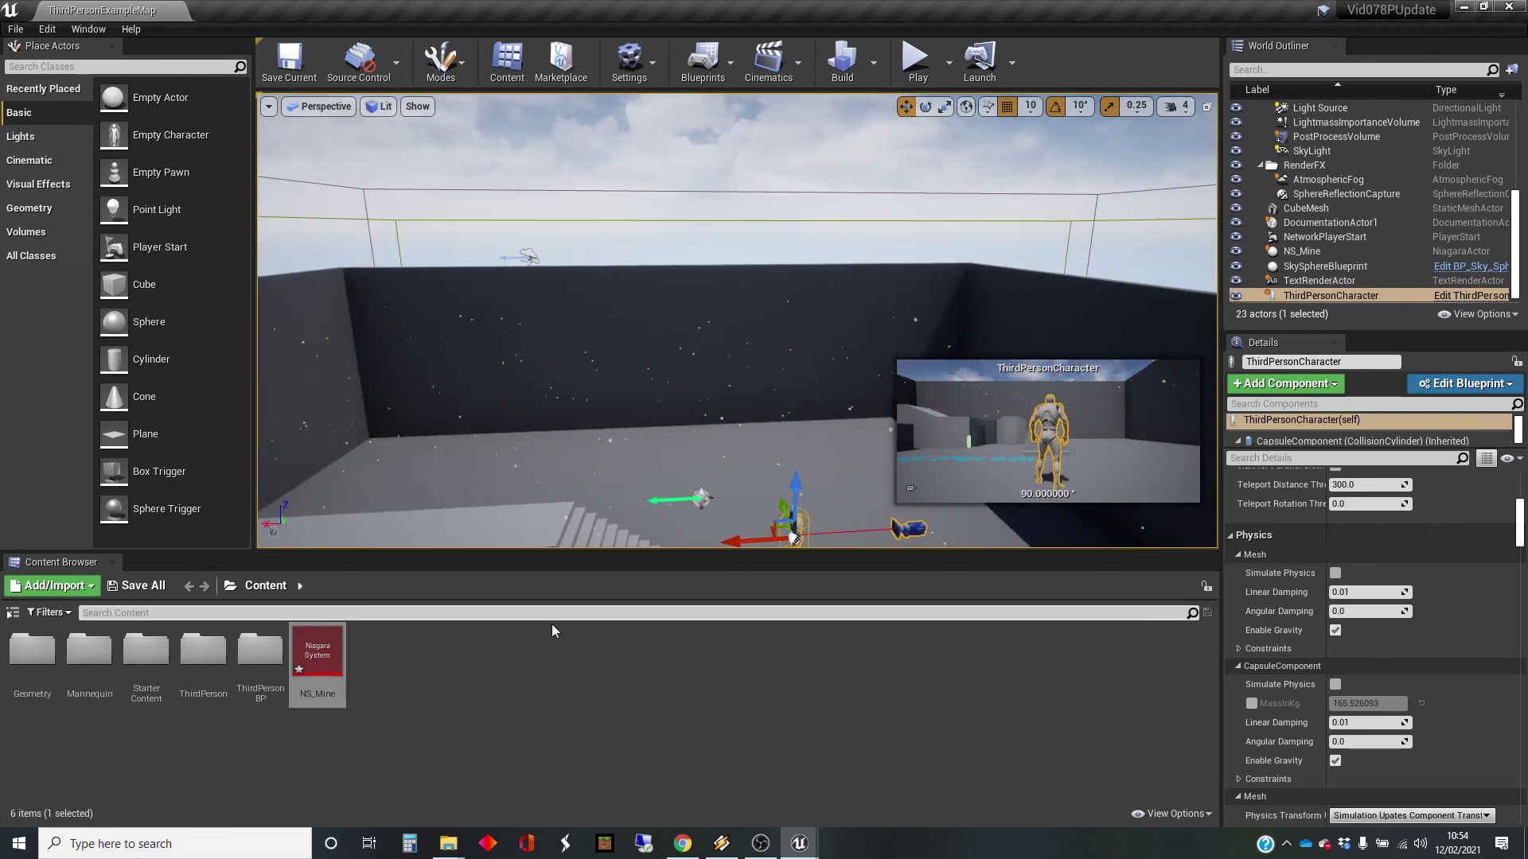
double_click(330, 647)
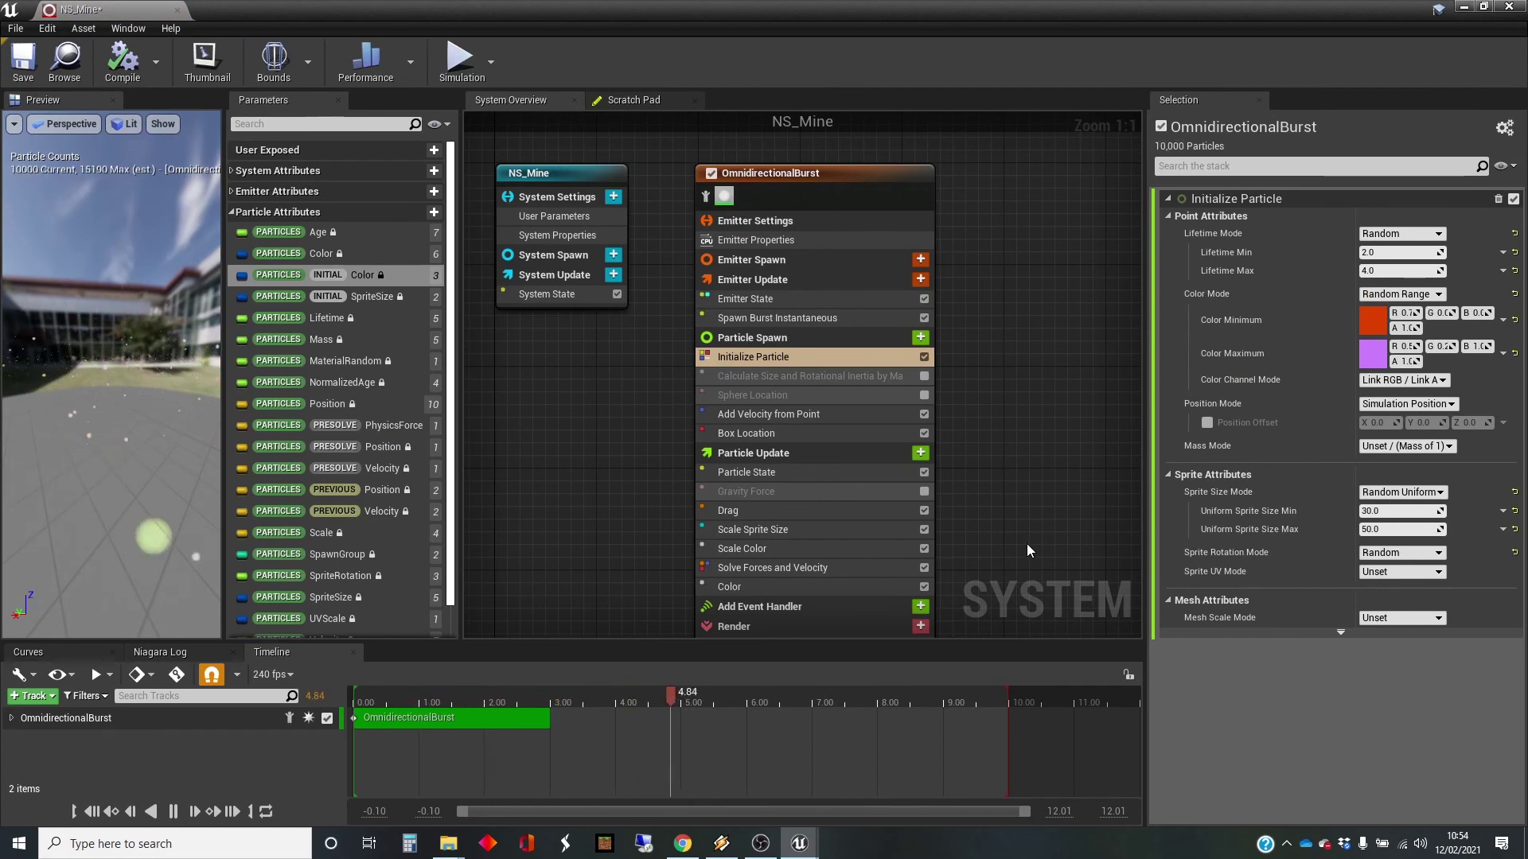
right_drag(1020, 535, 1004, 474)
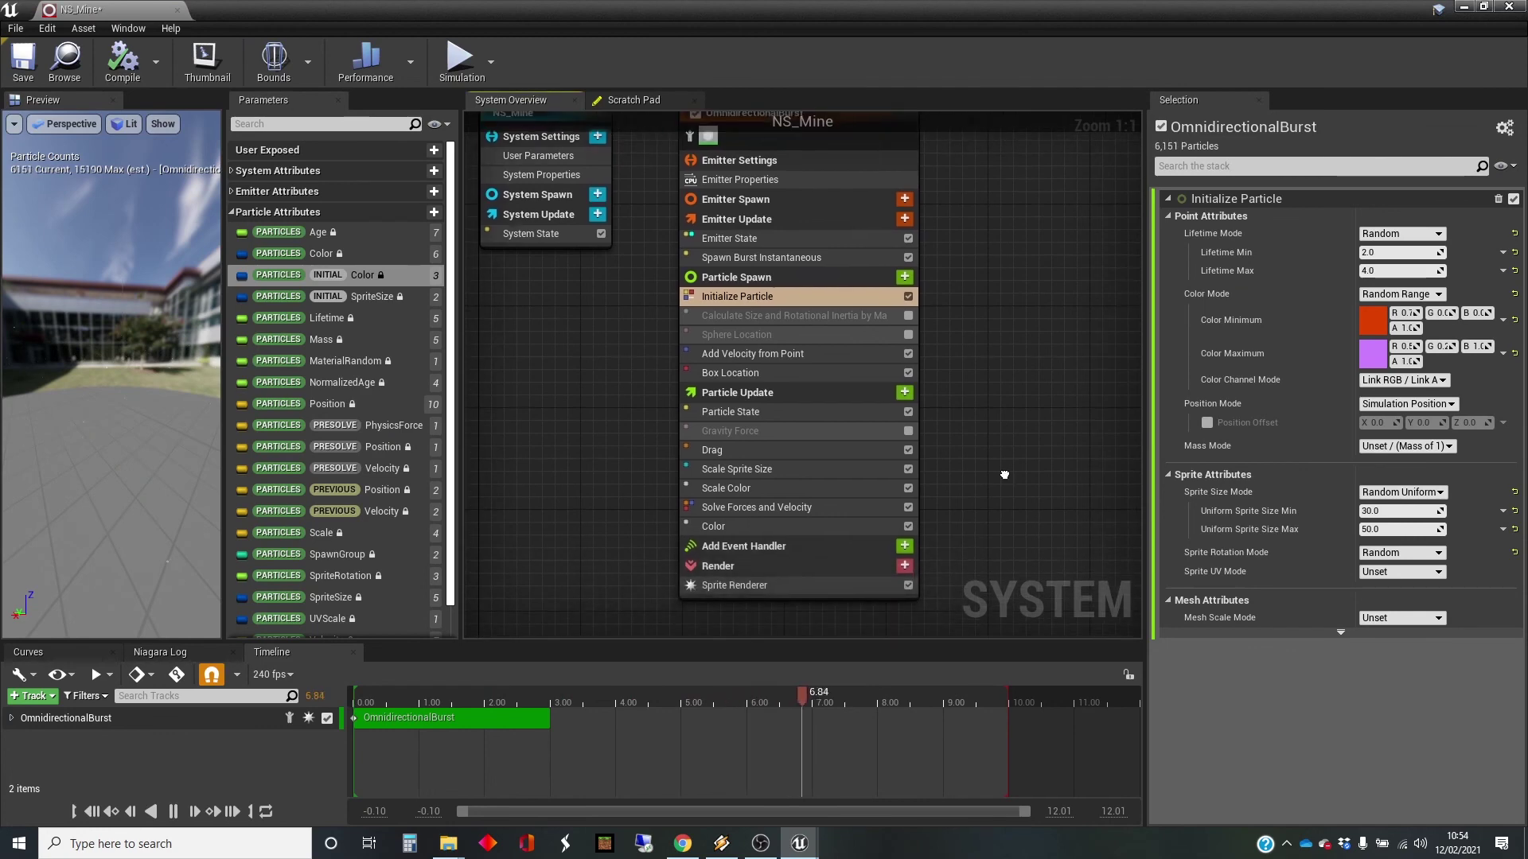